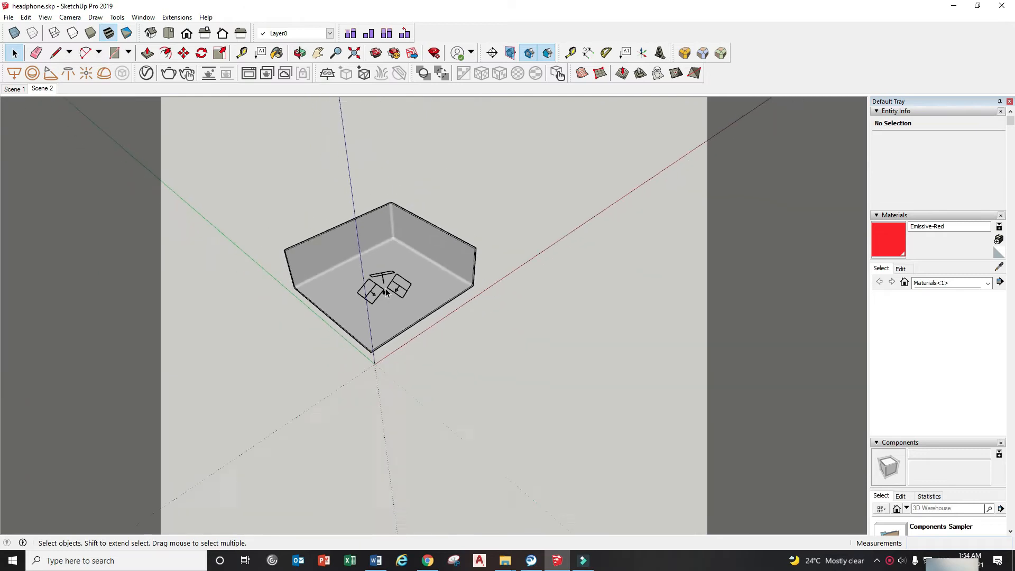
- Copy the room, lights and headphone stand together to a spot farther along the red axis
drag(266, 147, 544, 396)
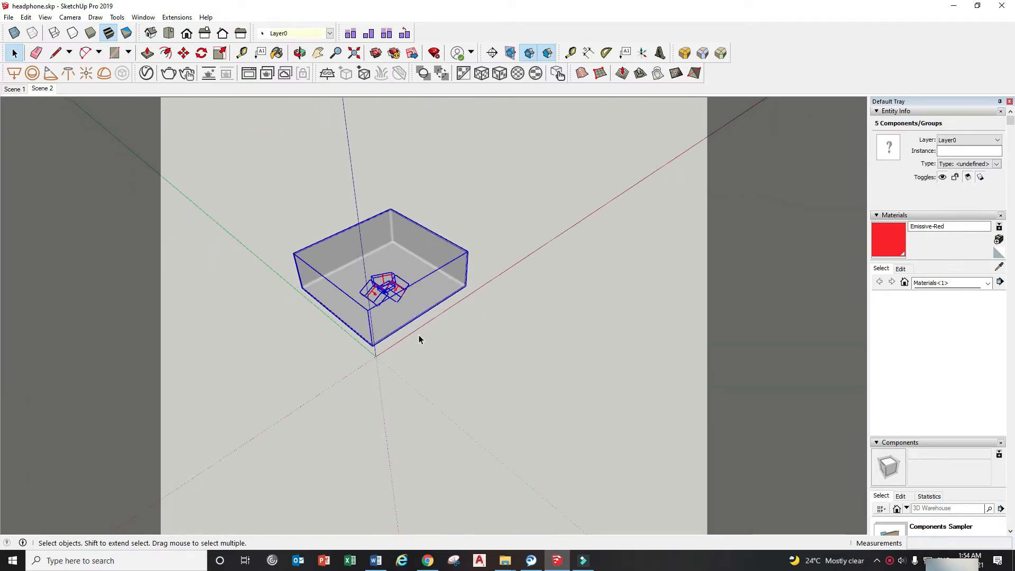
key(m)
click(376, 356)
key(ctrl)
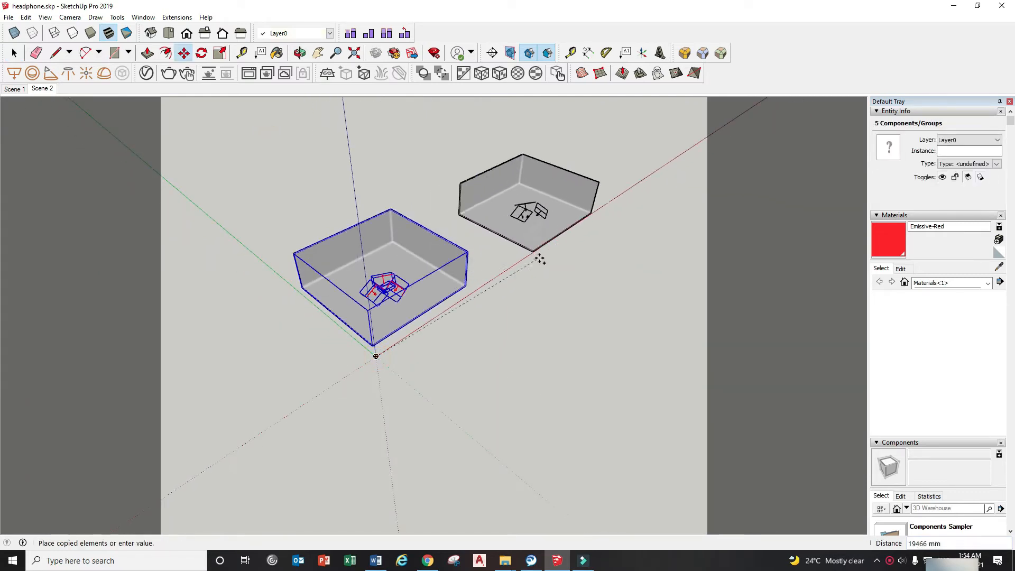
click(550, 242)
scroll(552, 210, up, 8)
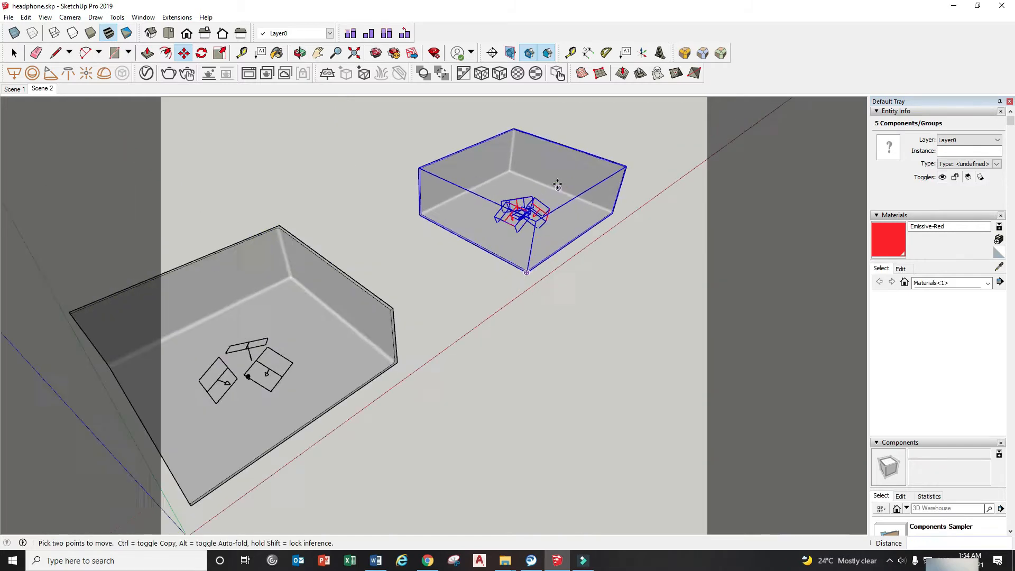
scroll(506, 219, up, 10)
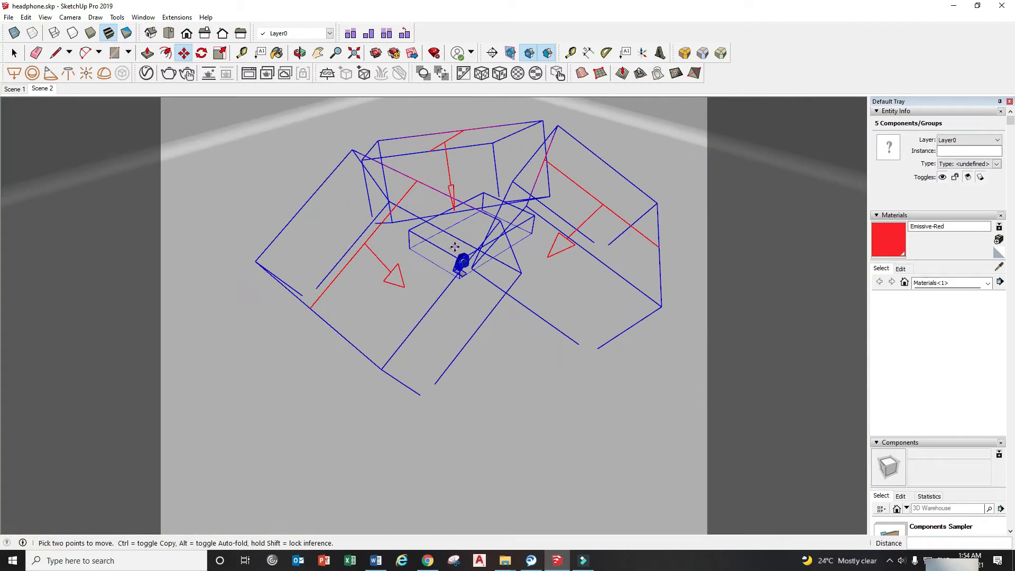
- Make the copied headphone-and-stand component unique so it can be edited separately from the original
key(space)
click(487, 283)
click(434, 268)
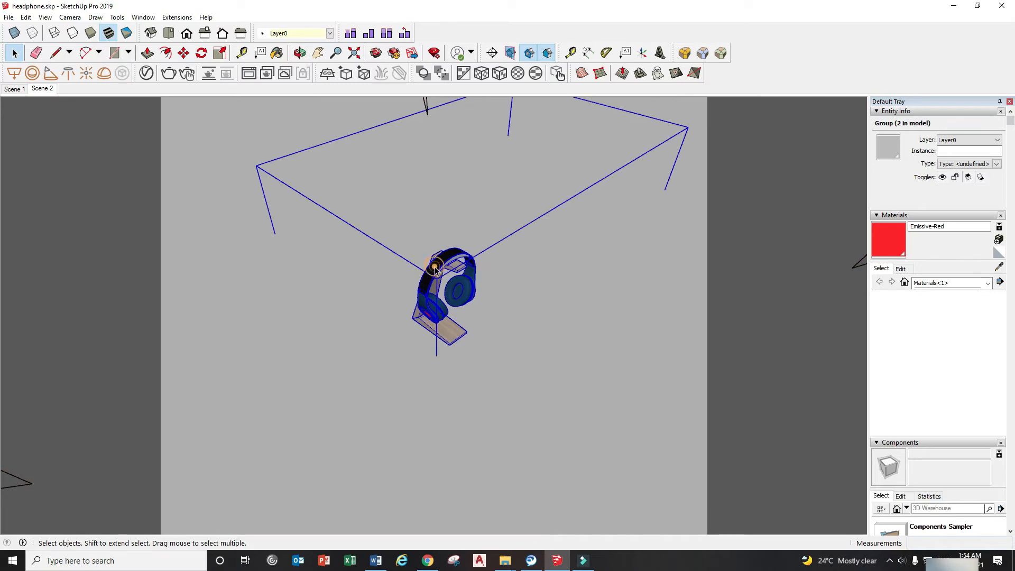
scroll(439, 278, up, 4)
scroll(439, 281, up, 1)
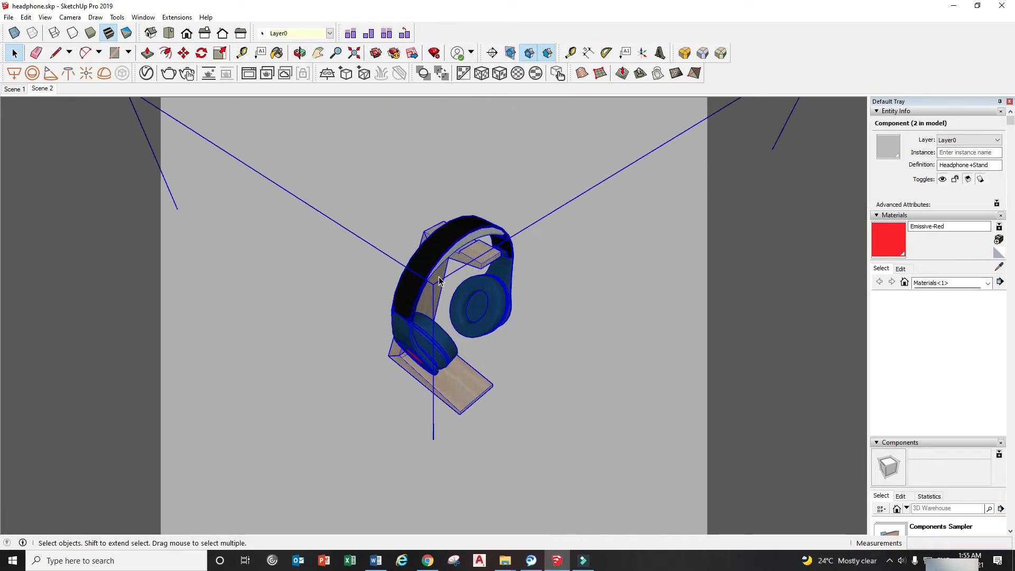
right_click(429, 299)
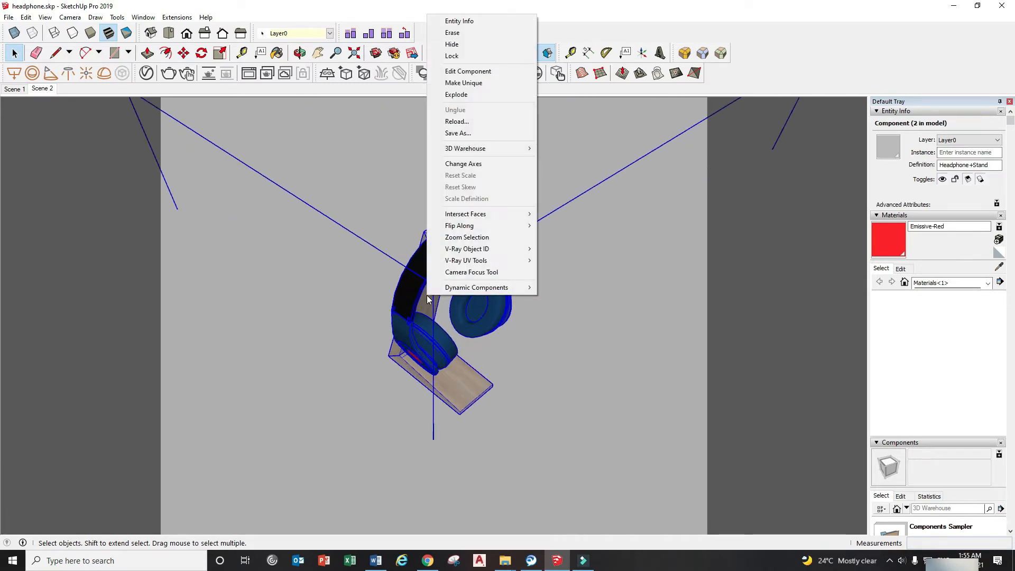
click(483, 83)
- Bring up the V-Ray Asset Editor and add a new scene framing a close-up of the copied headphone
click(147, 79)
drag(491, 102, 128, 129)
scroll(456, 356, up, 3)
shift+middle_drag(455, 356, 481, 328)
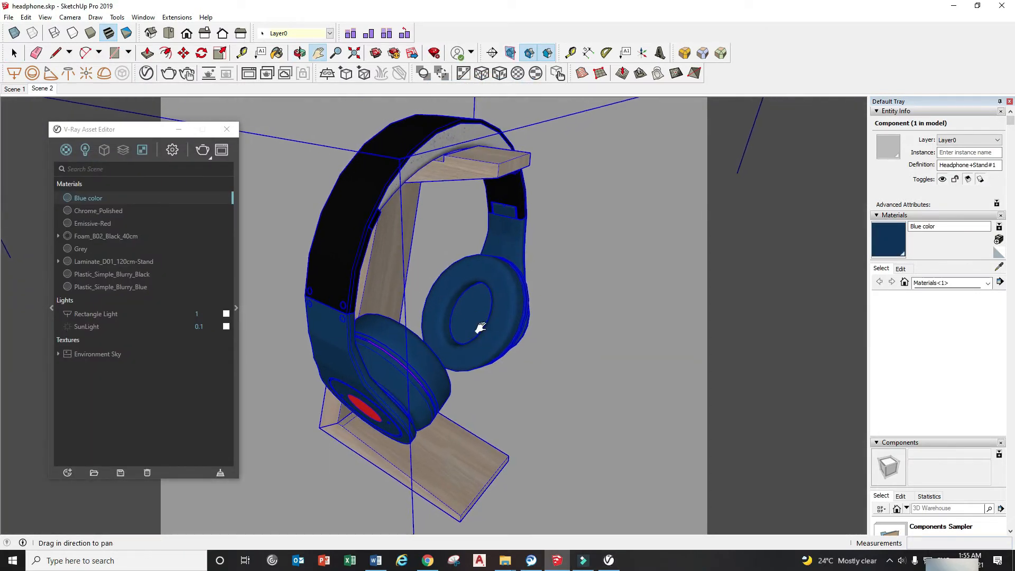
right_click(44, 89)
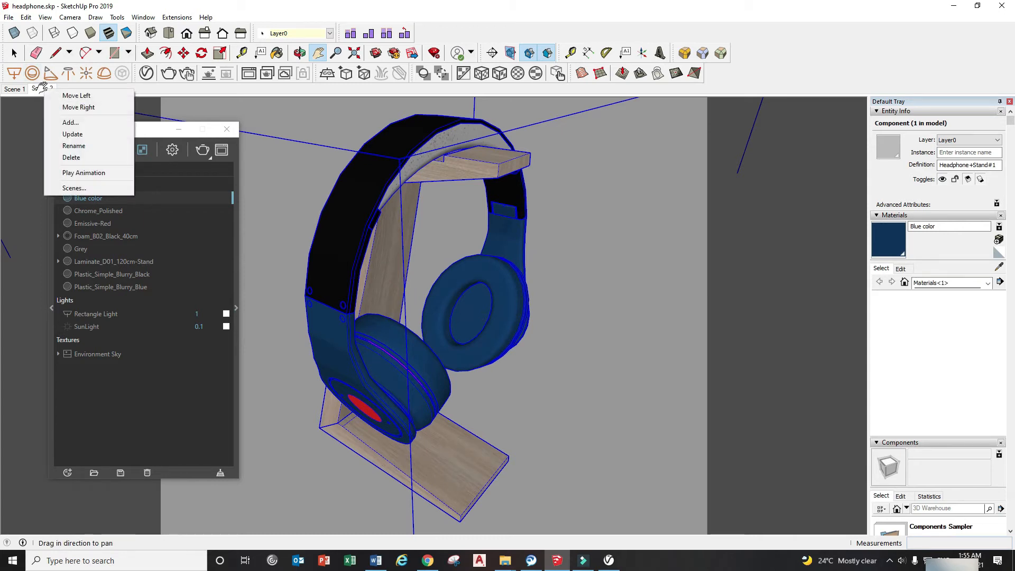
click(91, 126)
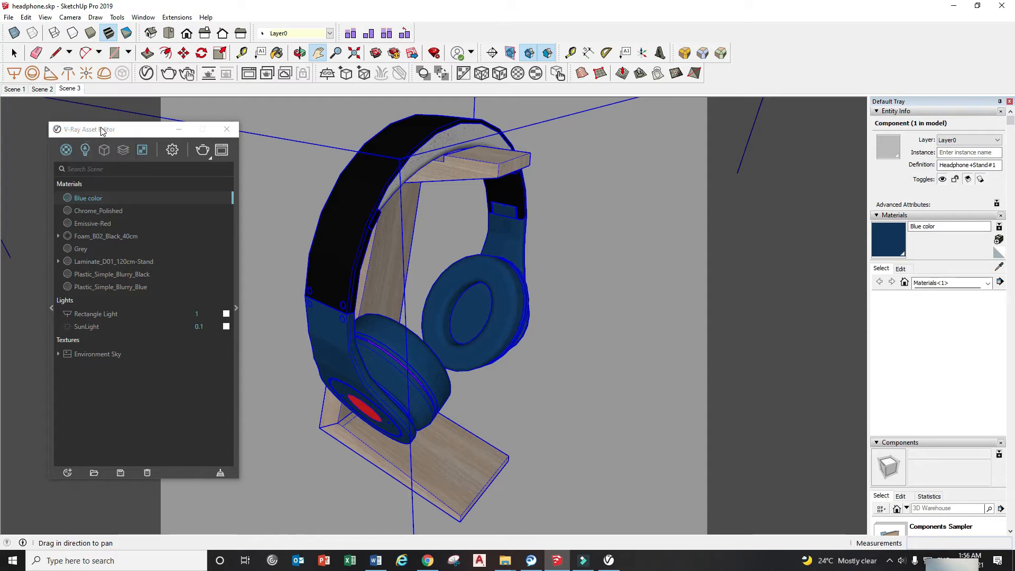
- Sample the black material from the headband and duplicate it in the V-Ray material list
click(141, 126)
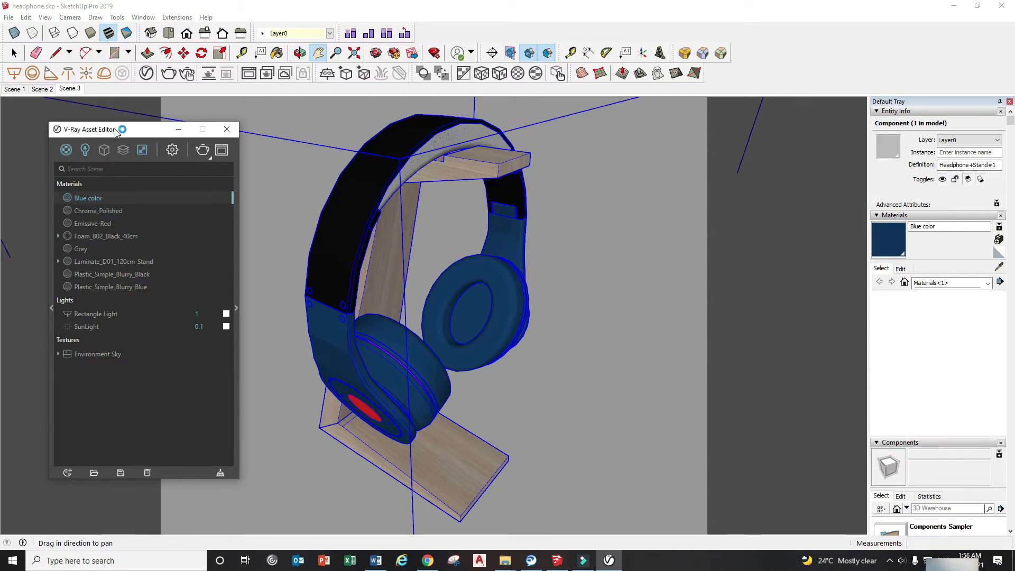
drag(119, 132, 86, 136)
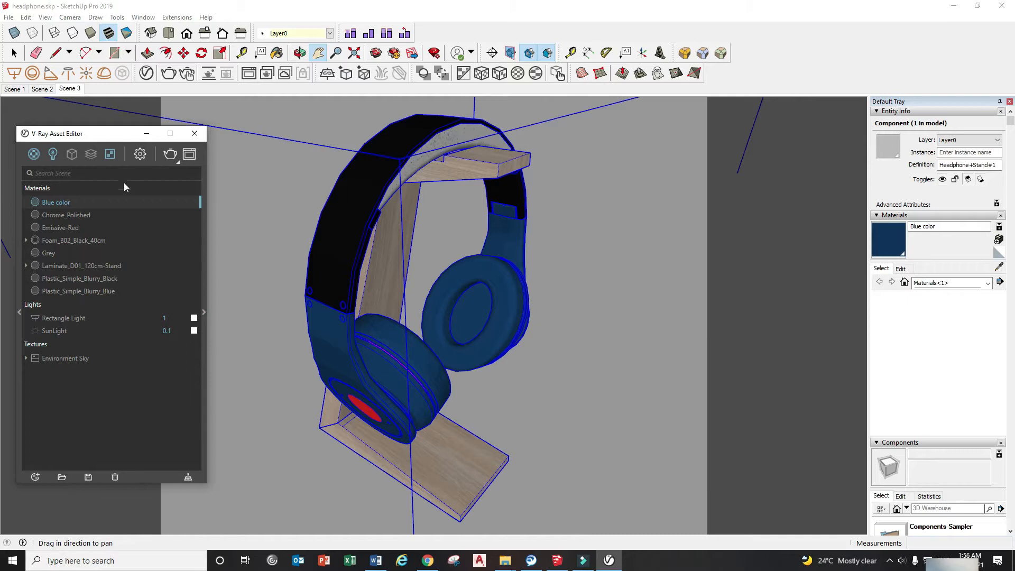
click(999, 267)
click(337, 229)
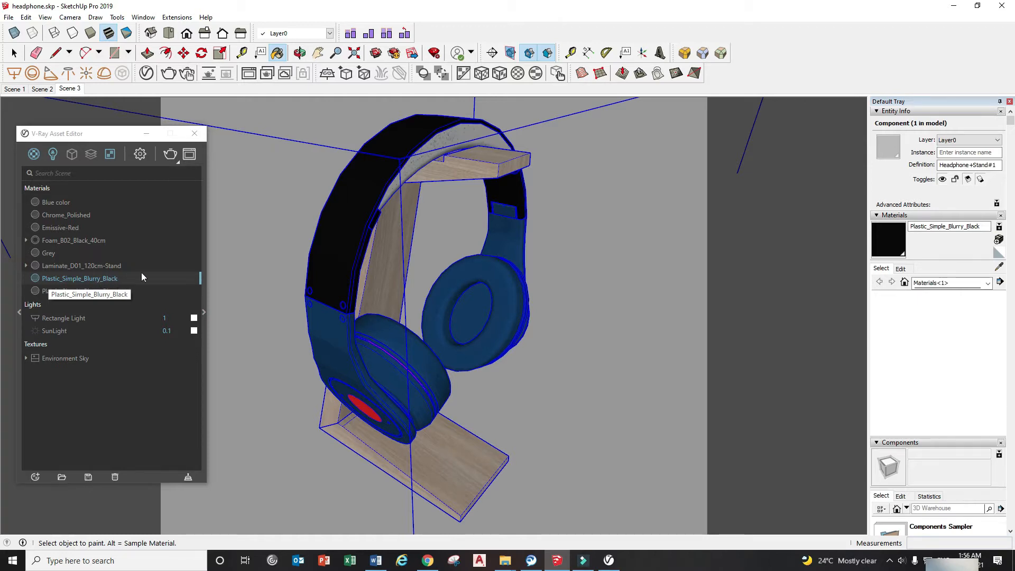
right_click(93, 282)
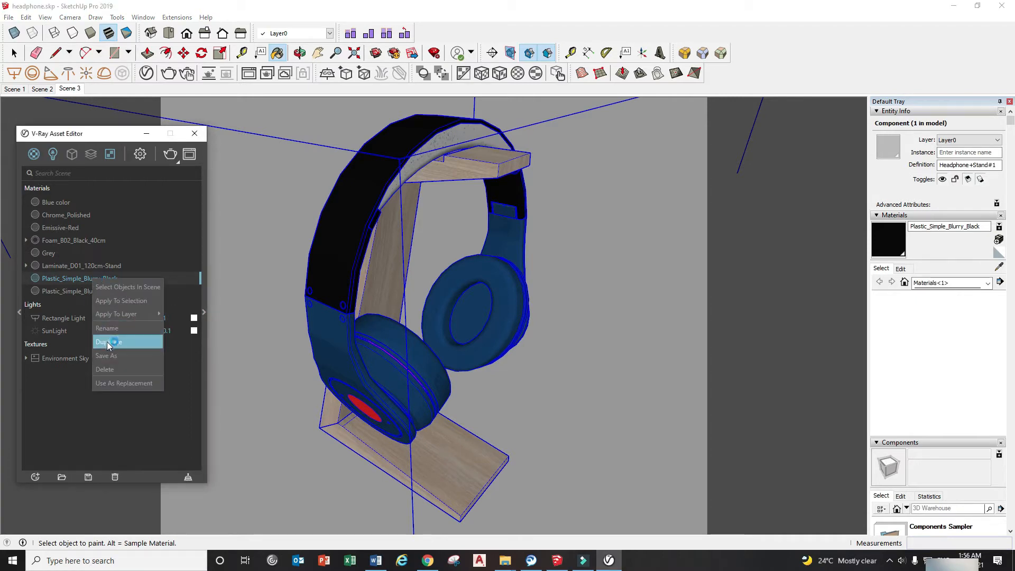
click(125, 347)
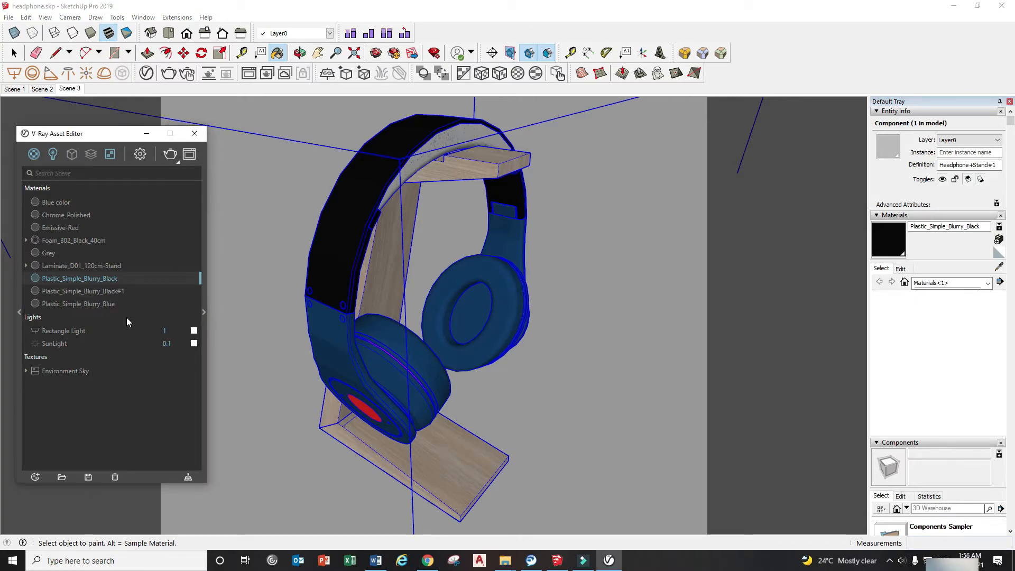
- Rename the duplicated black plastic material as Plastic_Simple_Blurry_Pattern
click(108, 294)
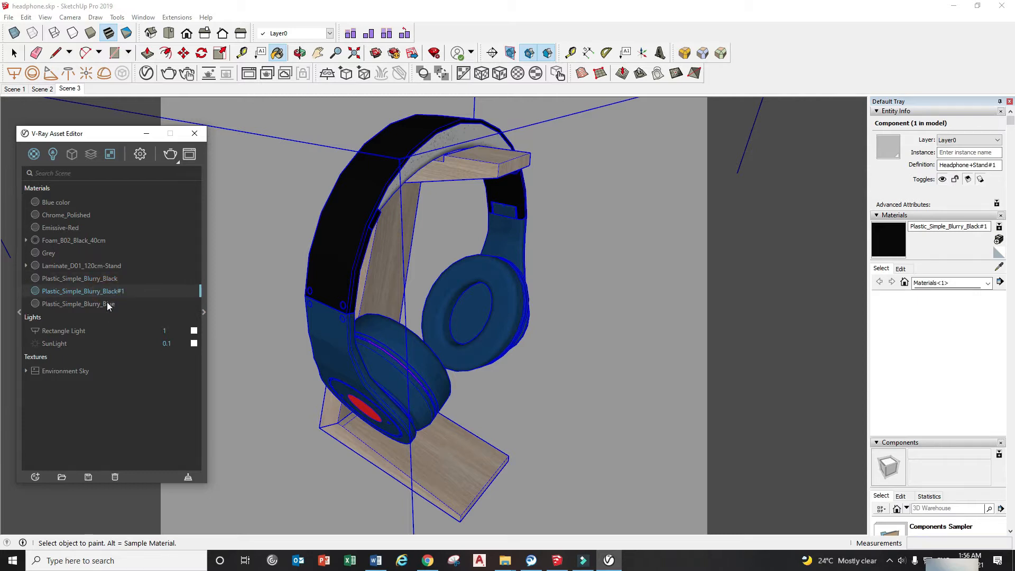
click(122, 294)
double_click(120, 291)
drag(106, 292, 103, 291)
text(Pattern)
click(140, 415)
drag(113, 139, 108, 139)
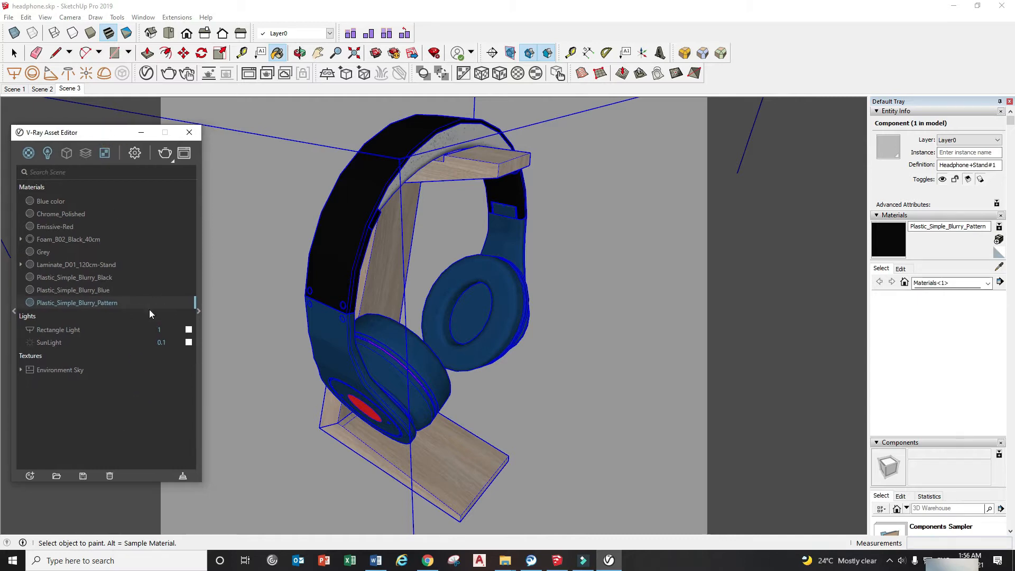
- Assign a Bitmap texture using Abstract Background Thumbnail.png to the diffuse slot of Plastic_Simple_Blurry_Pattern
click(199, 312)
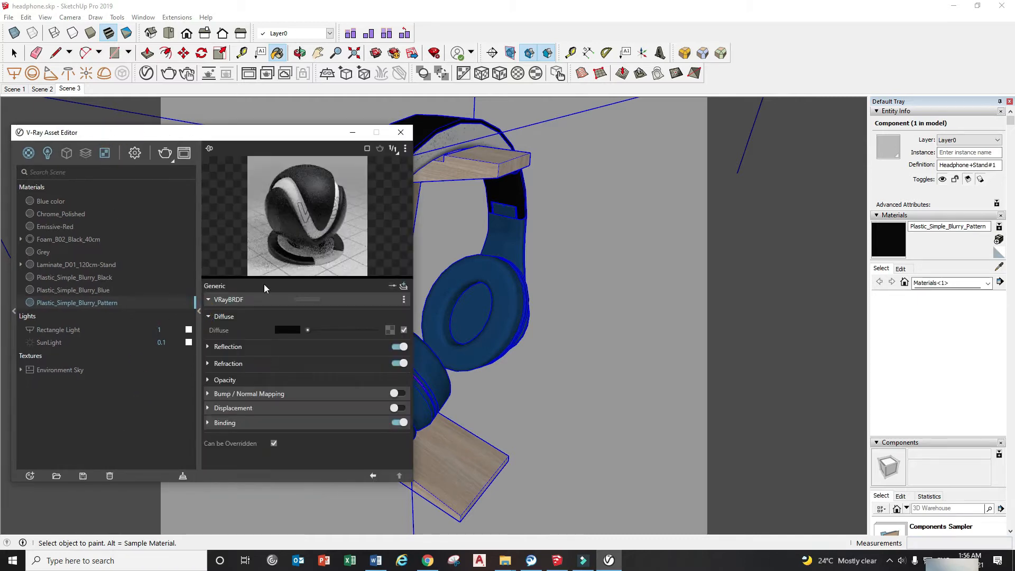
drag(278, 133, 281, 142)
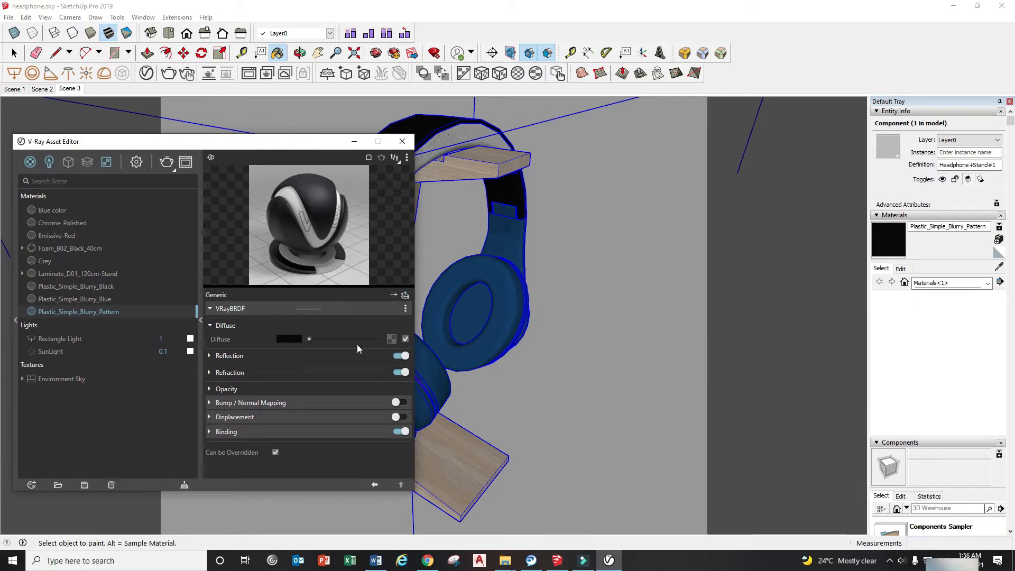
click(392, 340)
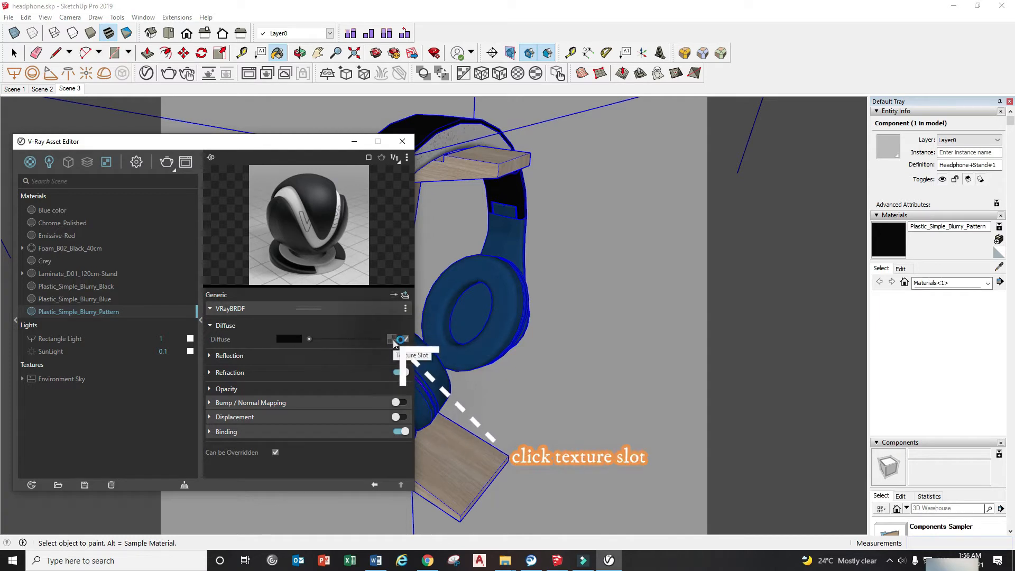
click(392, 339)
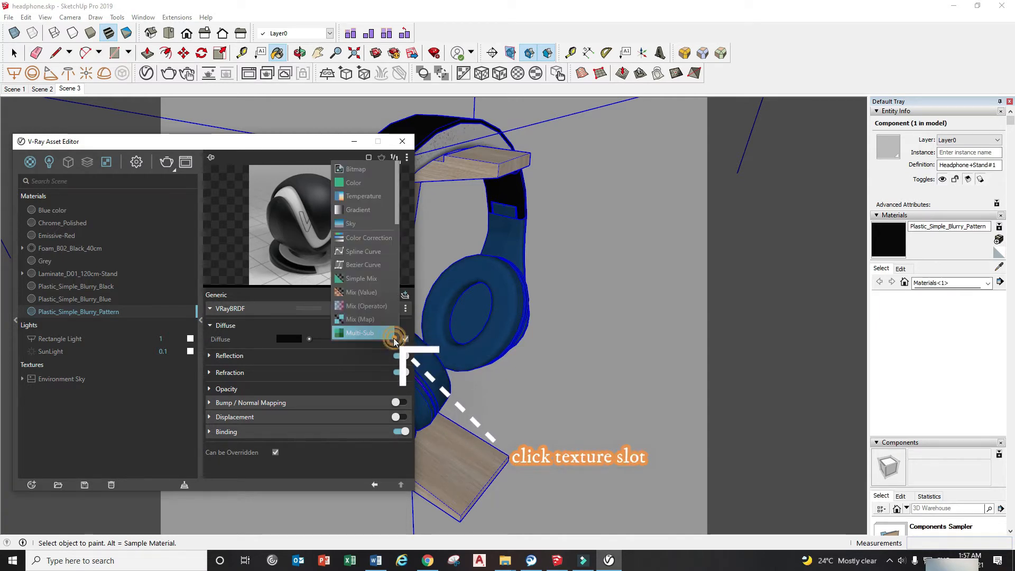
click(363, 170)
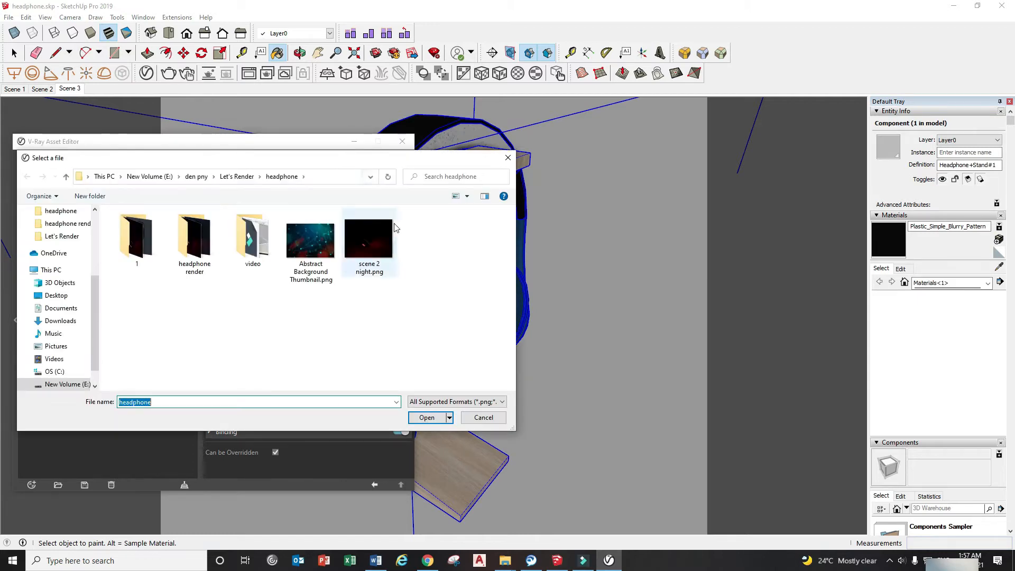
drag(316, 160, 459, 157)
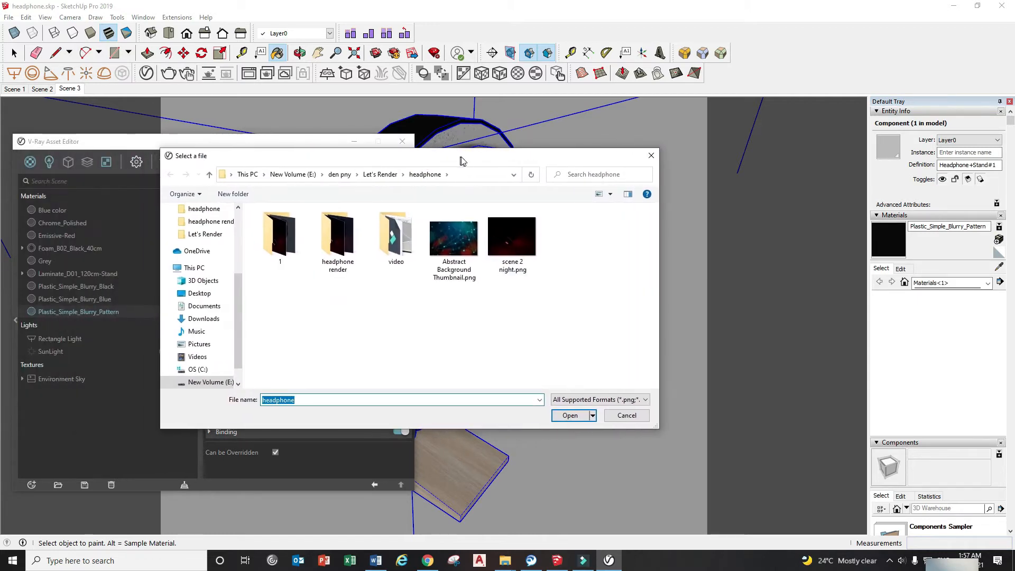
click(450, 244)
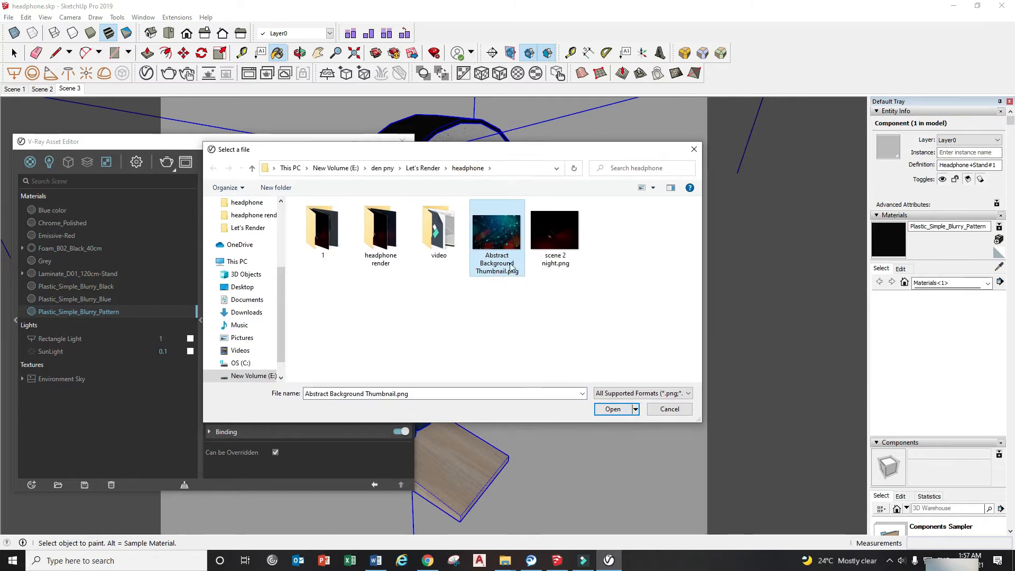
click(614, 409)
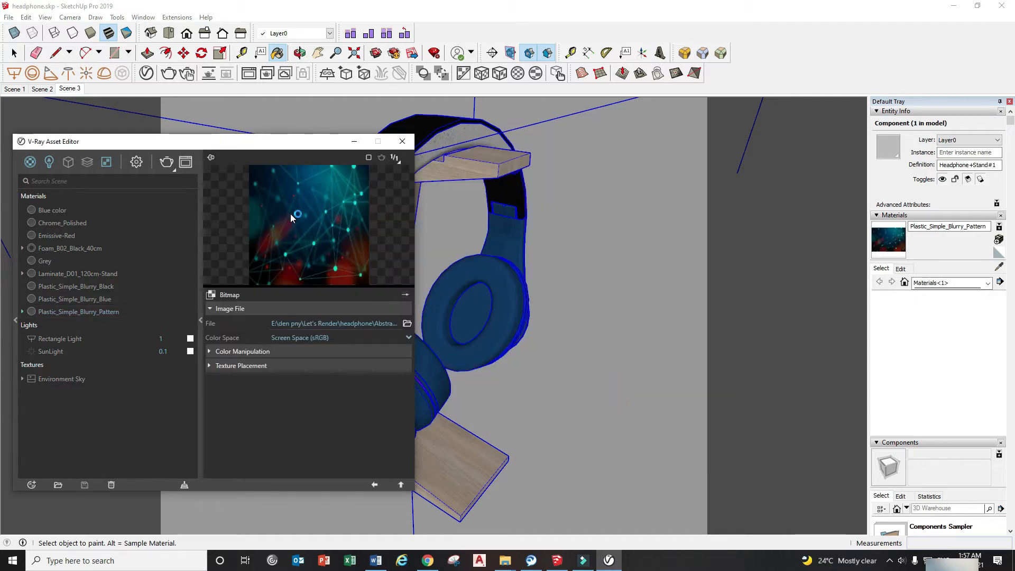
drag(288, 142, 285, 173)
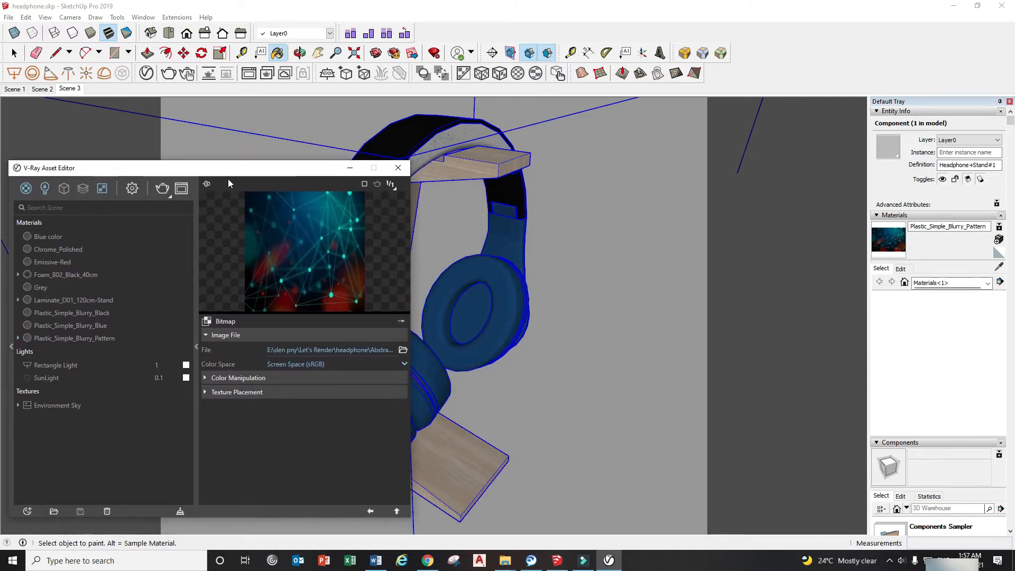
- Enable interactive rendering in the V-Ray settings and set the output image width to 500
click(132, 189)
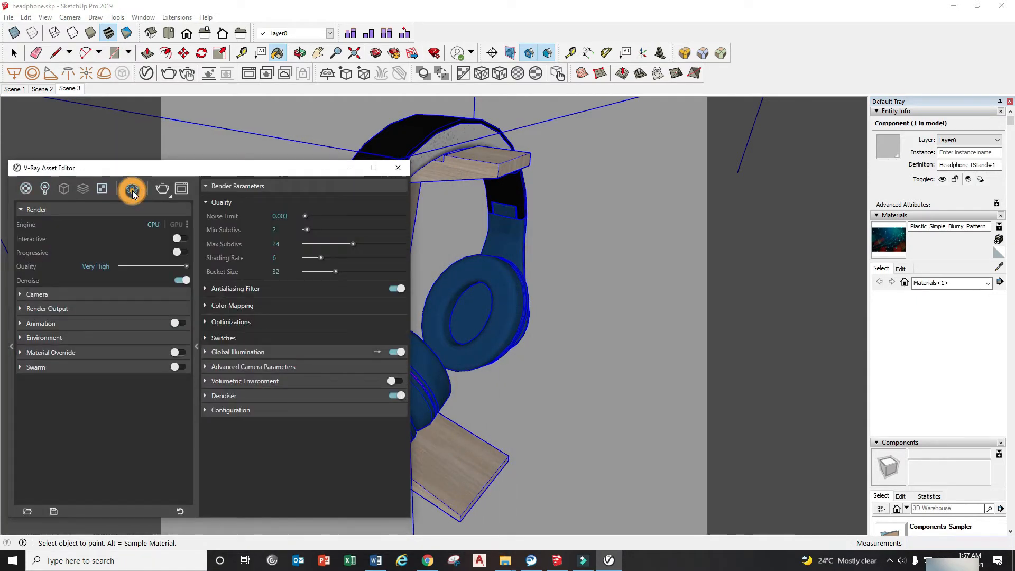
click(177, 238)
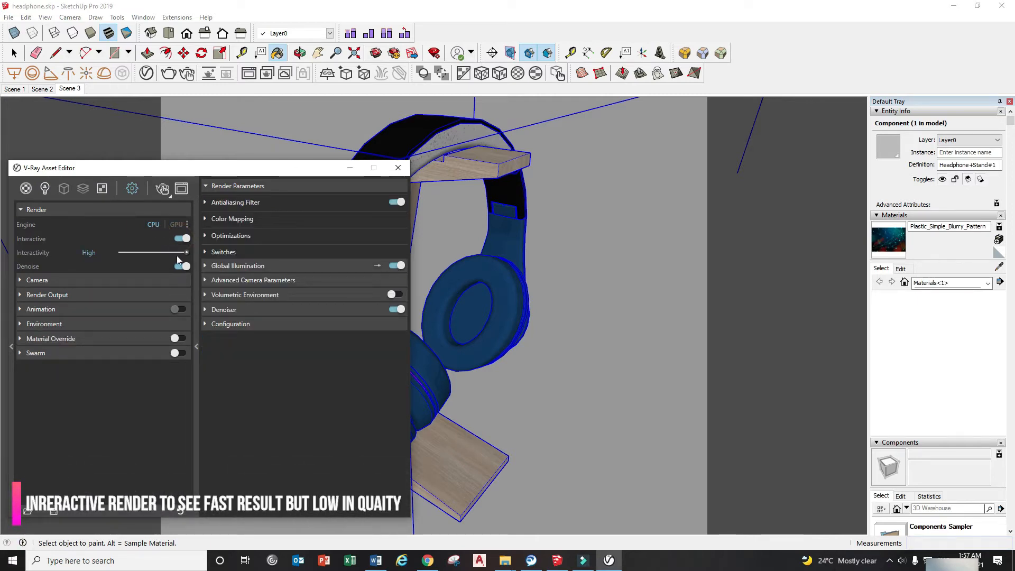
click(20, 295)
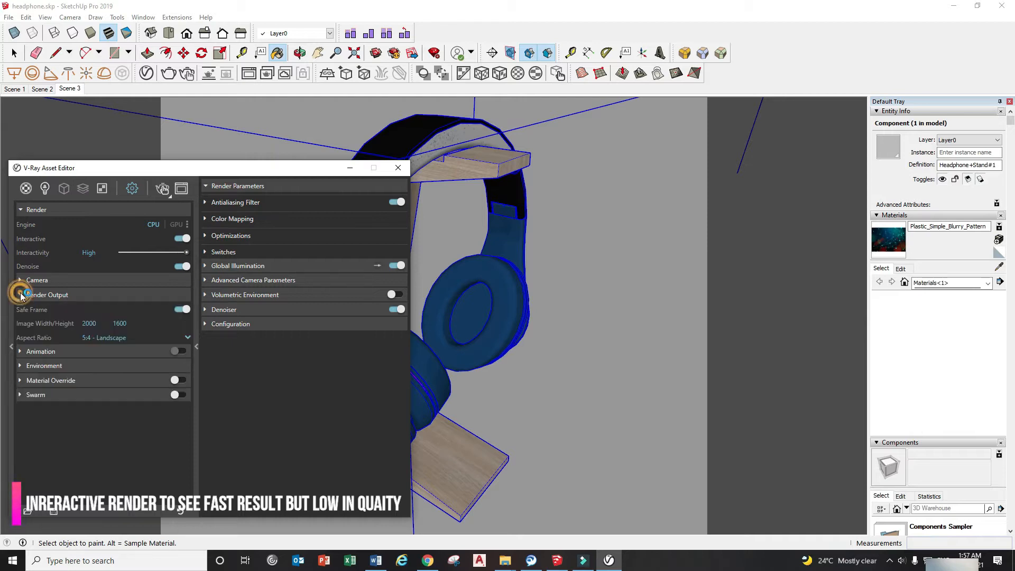
click(89, 323)
text(500)
click(121, 323)
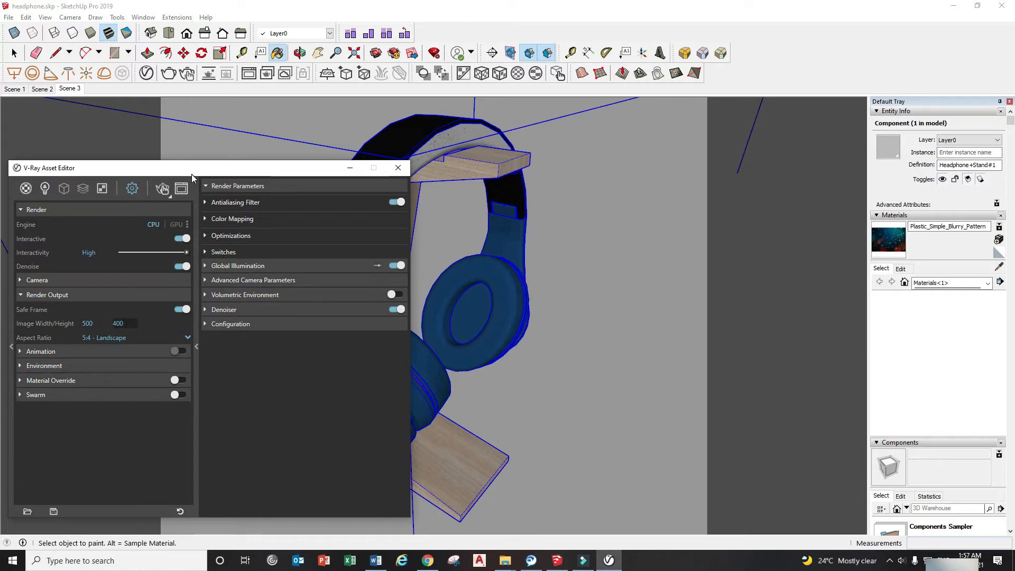
drag(192, 173, 191, 170)
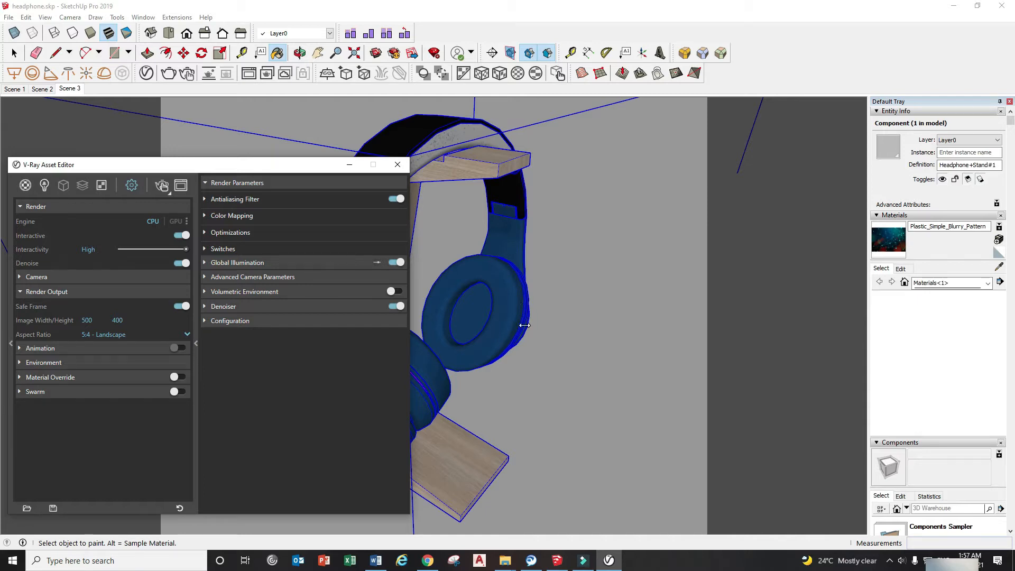
- Start the interactive render and place the frame buffer window clear of the Asset Editor
drag(257, 170, 256, 151)
click(161, 168)
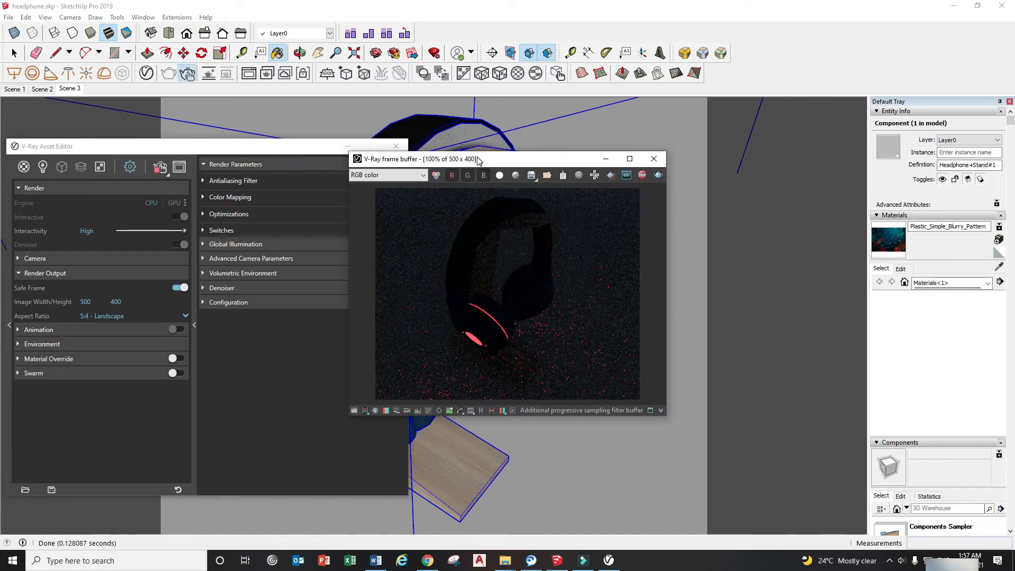
drag(483, 162, 654, 185)
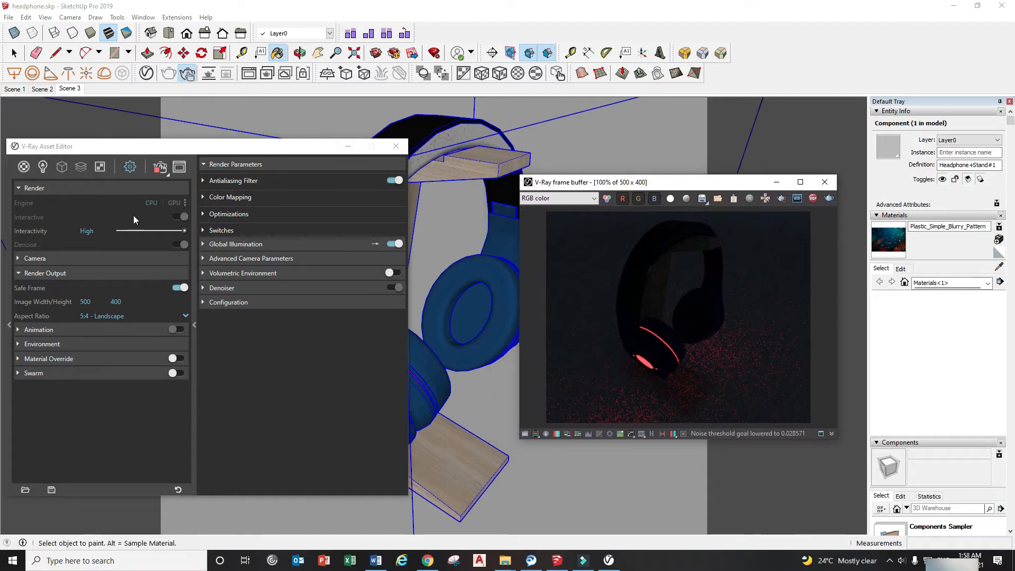
click(15, 53)
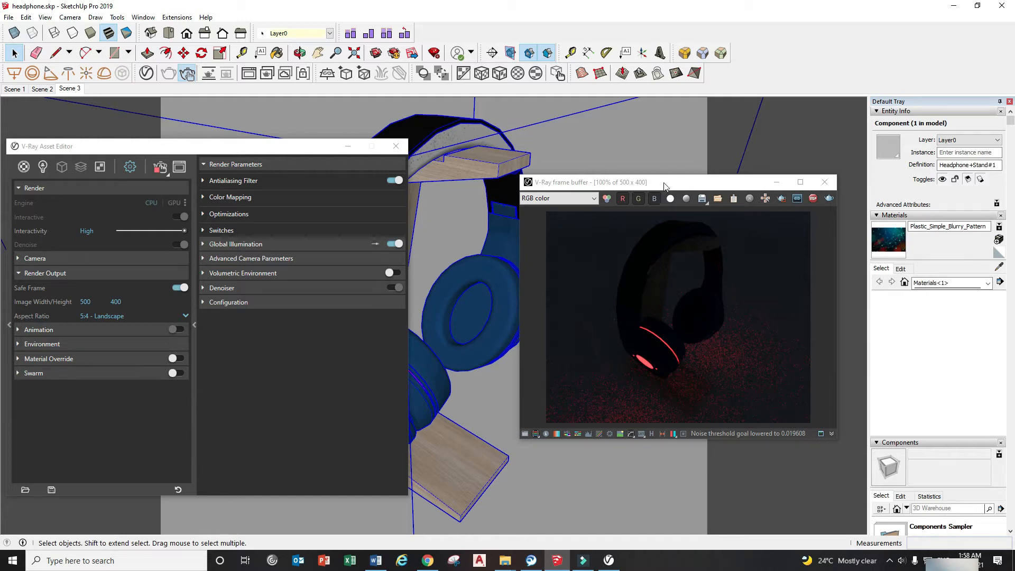
drag(665, 187, 705, 192)
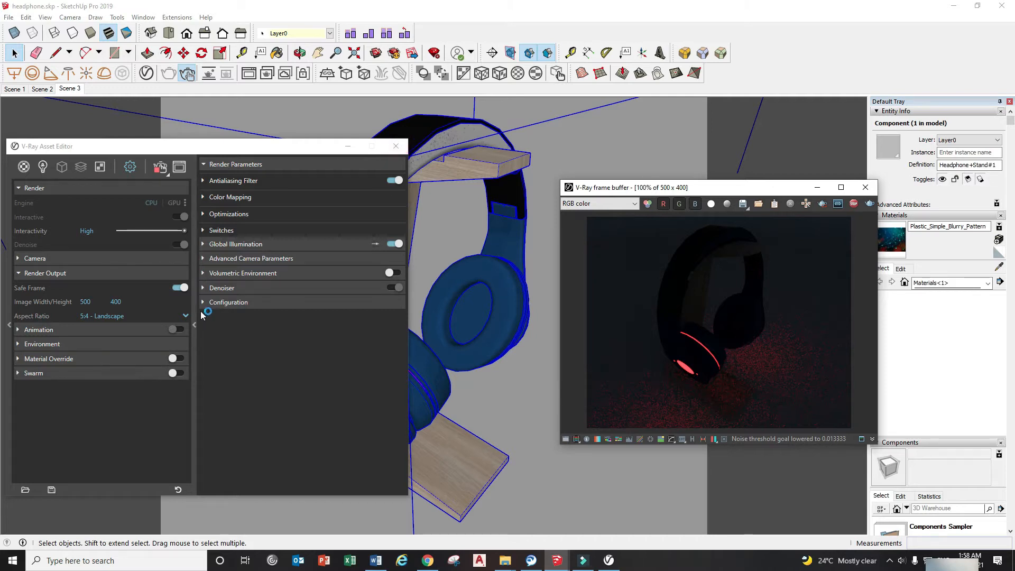
- Apply the Plastic_Simple_Blurry_Blue material to the Headband Top component nested inside the headphone
click(24, 167)
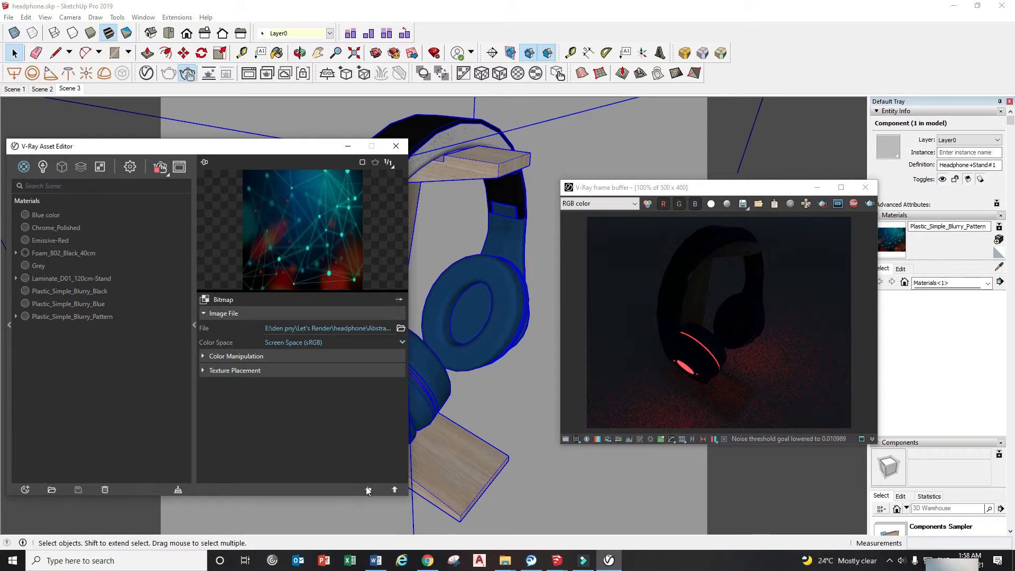
click(112, 304)
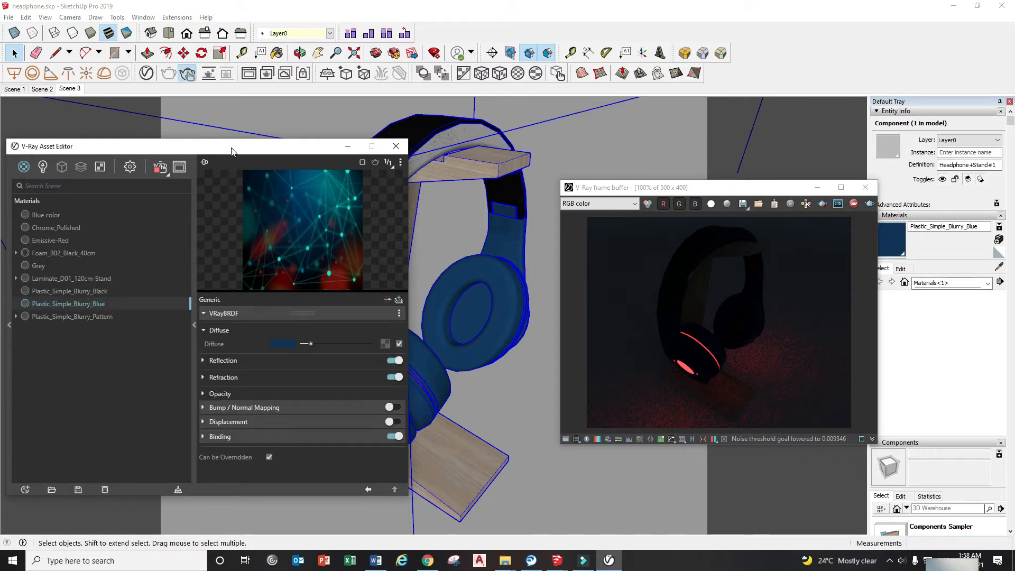
drag(231, 152, 169, 154)
double_click(392, 145)
click(392, 146)
double_click(392, 149)
click(393, 153)
double_click(395, 152)
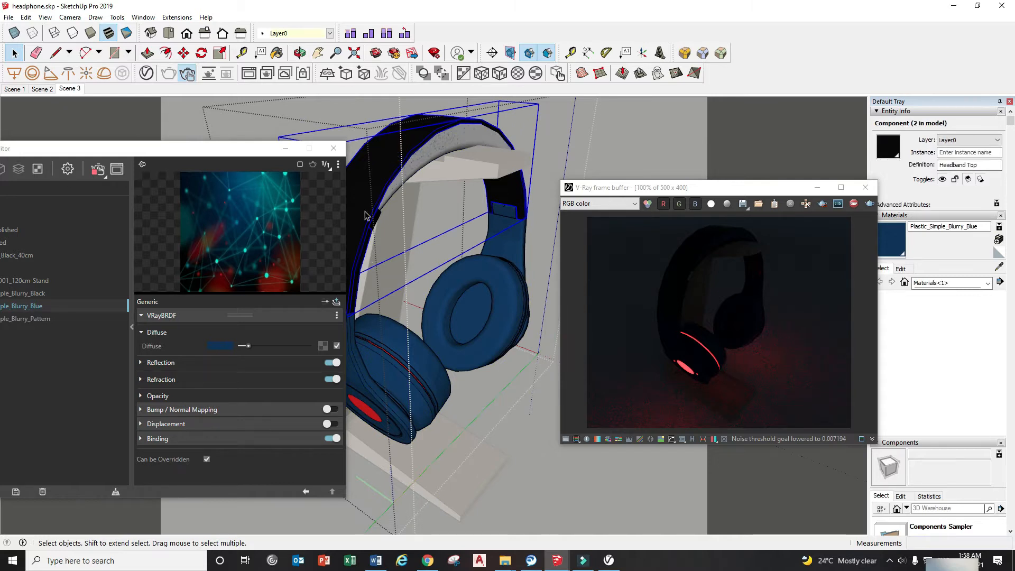
drag(217, 152, 288, 137)
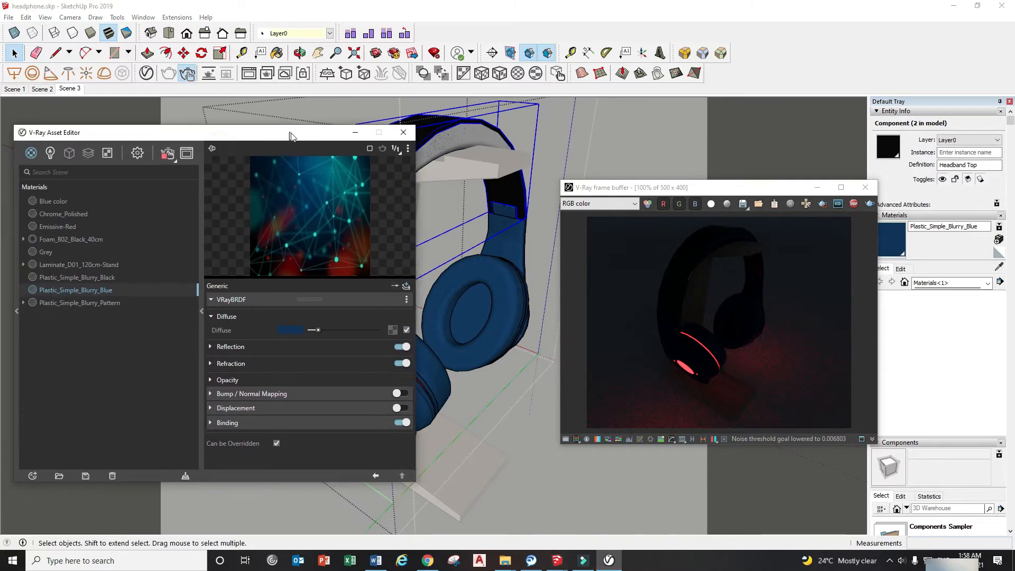
right_click(96, 295)
click(126, 313)
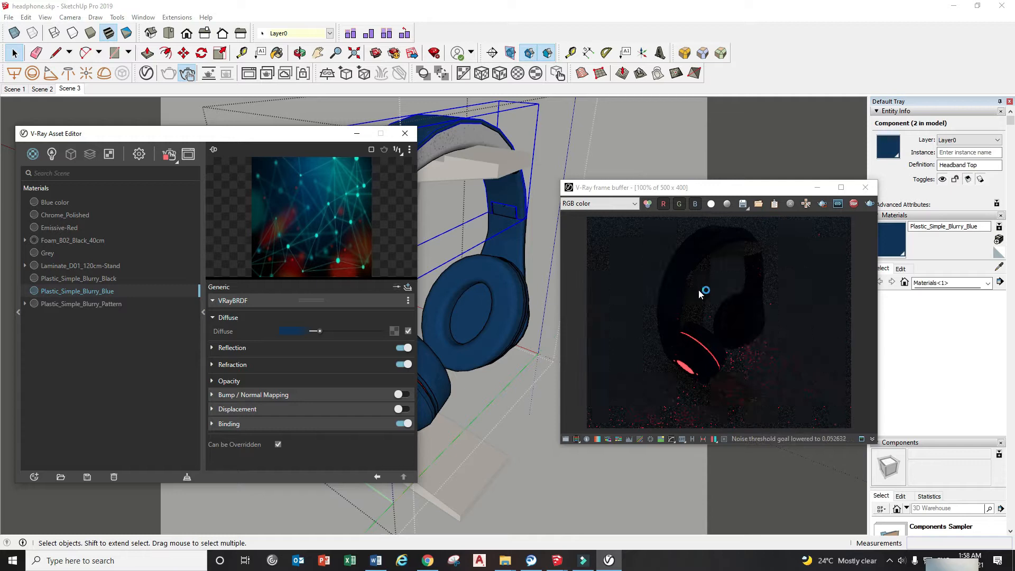
- Display the scene's V-Ray lights, reposition the Asset Editor and frame buffer, and leave component editing in the model
drag(703, 188, 701, 176)
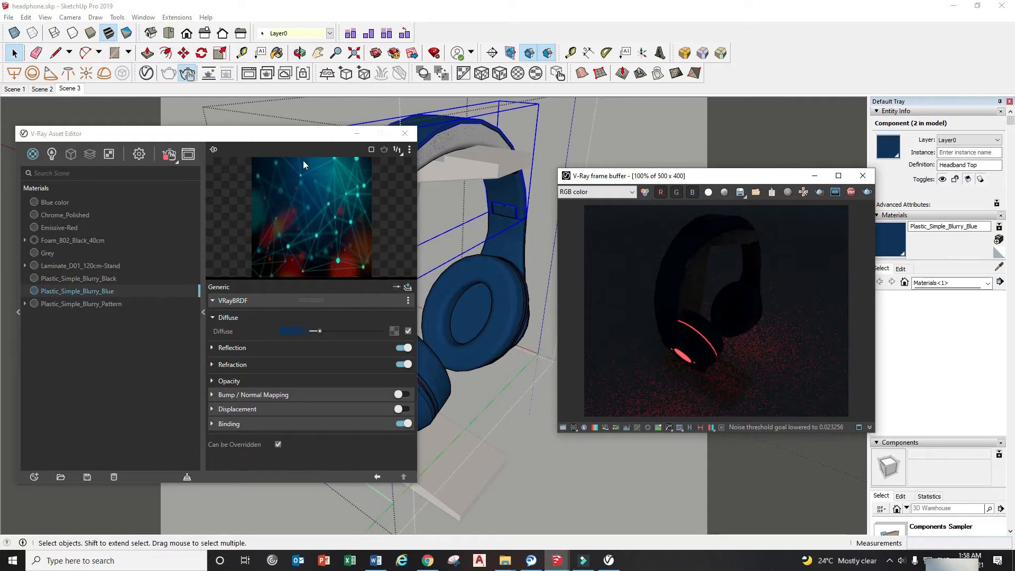
drag(256, 142, 257, 152)
click(93, 152)
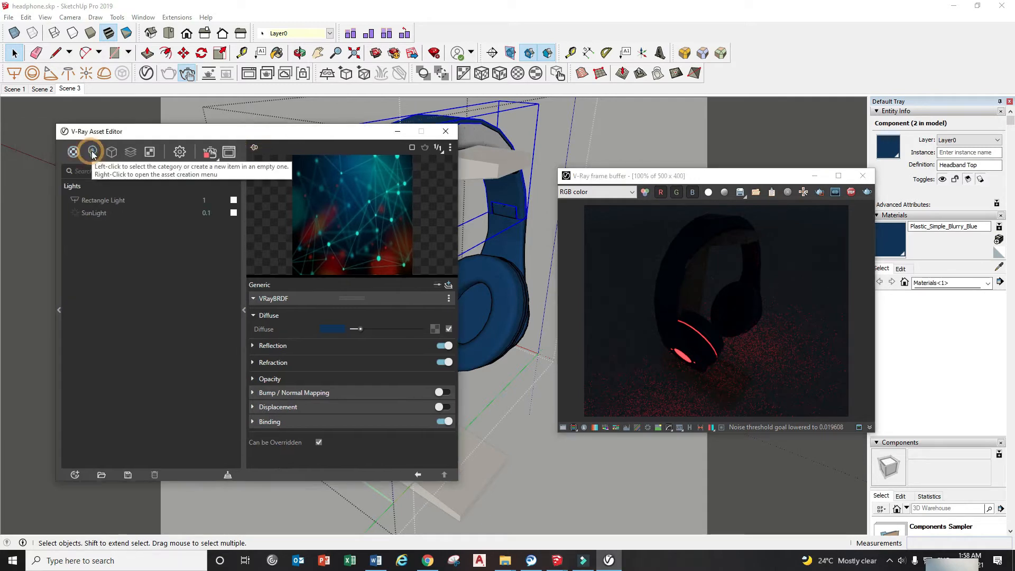
drag(192, 129, 168, 145)
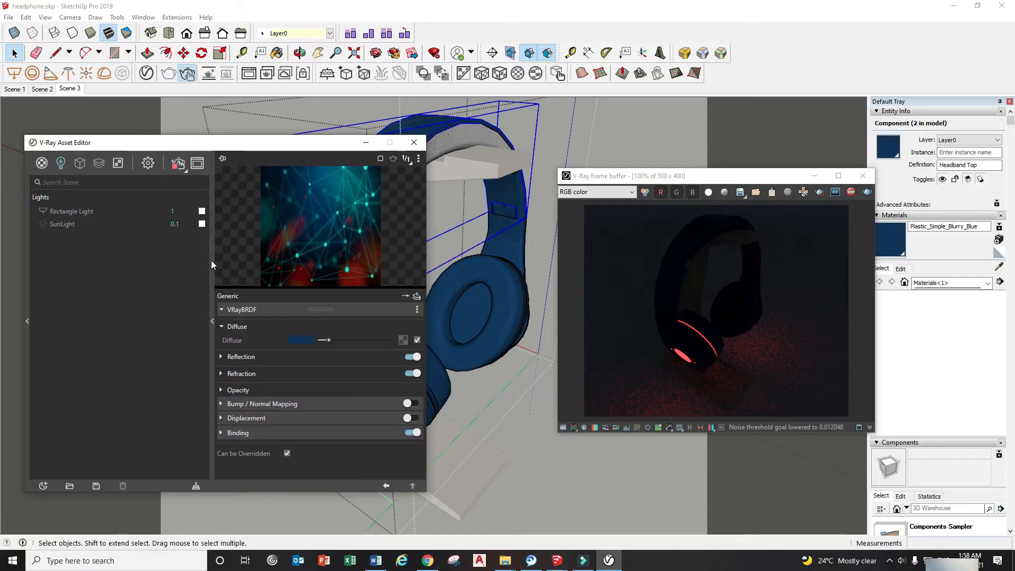
click(571, 478)
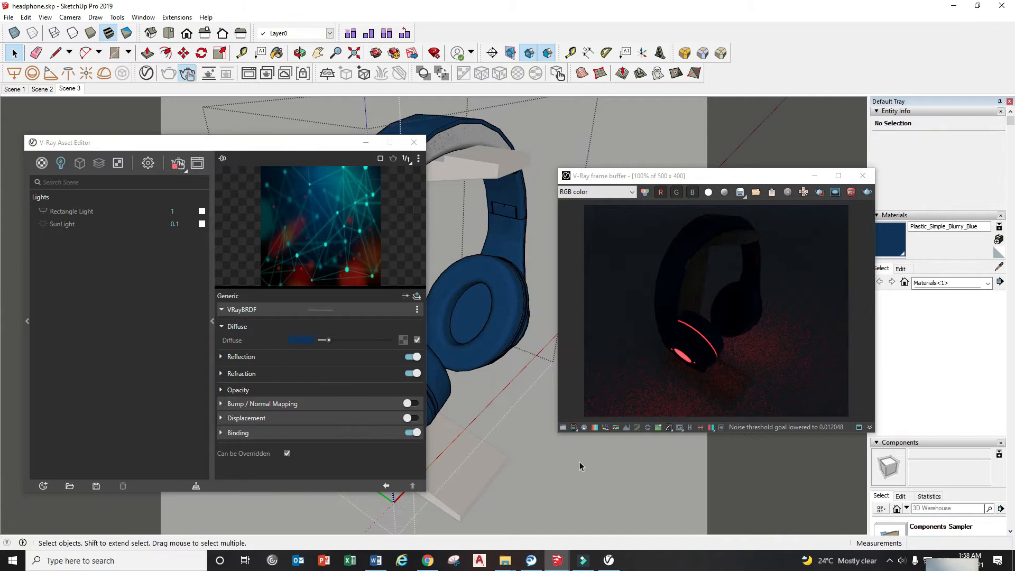
click(584, 469)
- Make three of the rectangle lights surrounding the headphone unique so each can be adjusted separately
scroll(487, 413, down, 10)
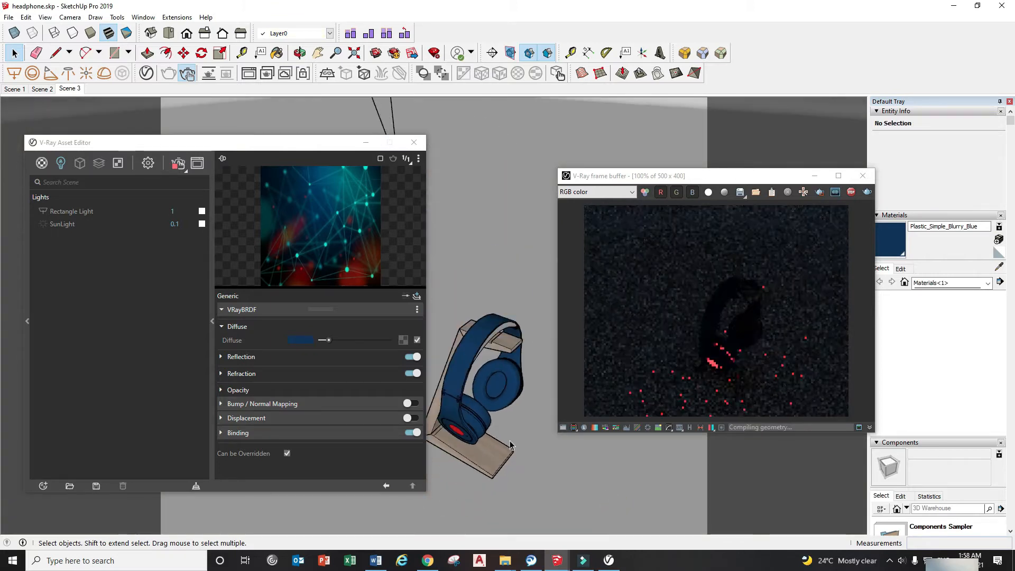
scroll(489, 413, up, 10)
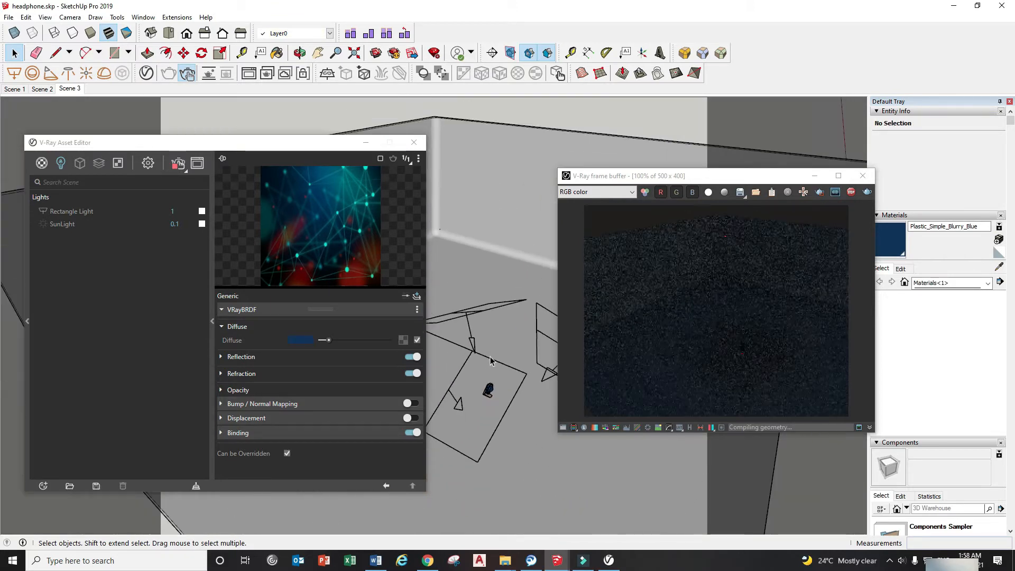
click(491, 359)
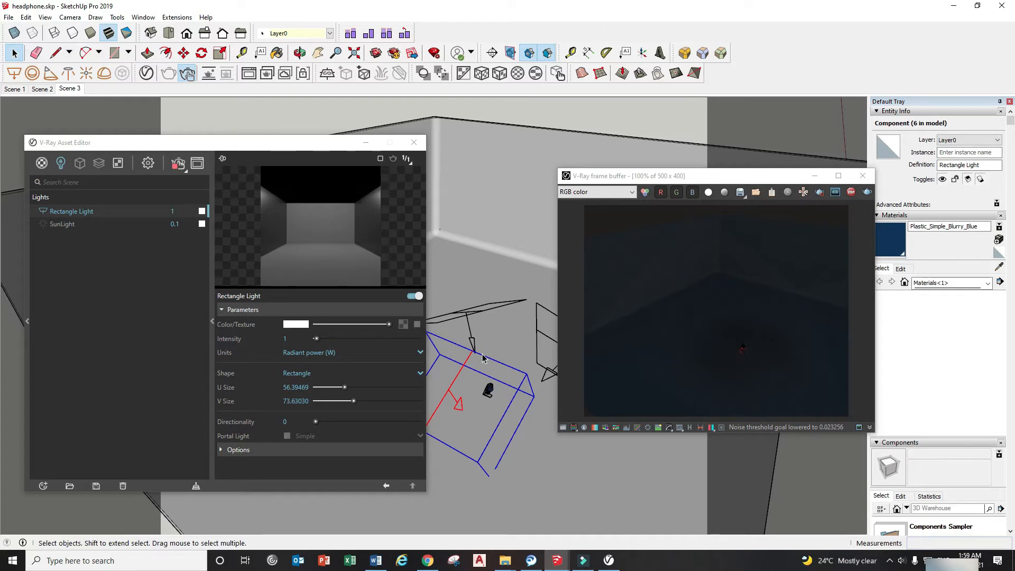
right_click(483, 358)
click(544, 144)
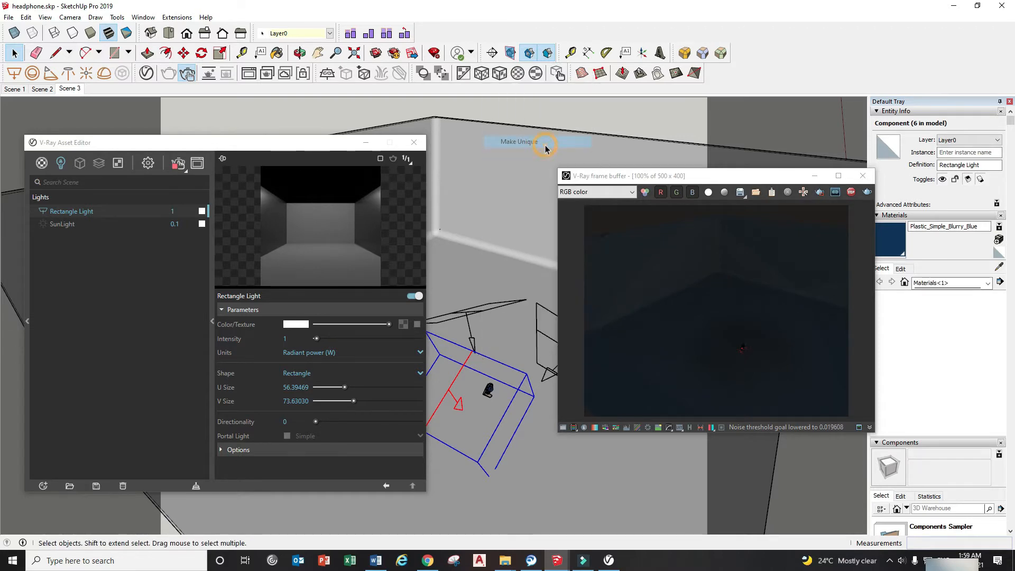
right_click(487, 312)
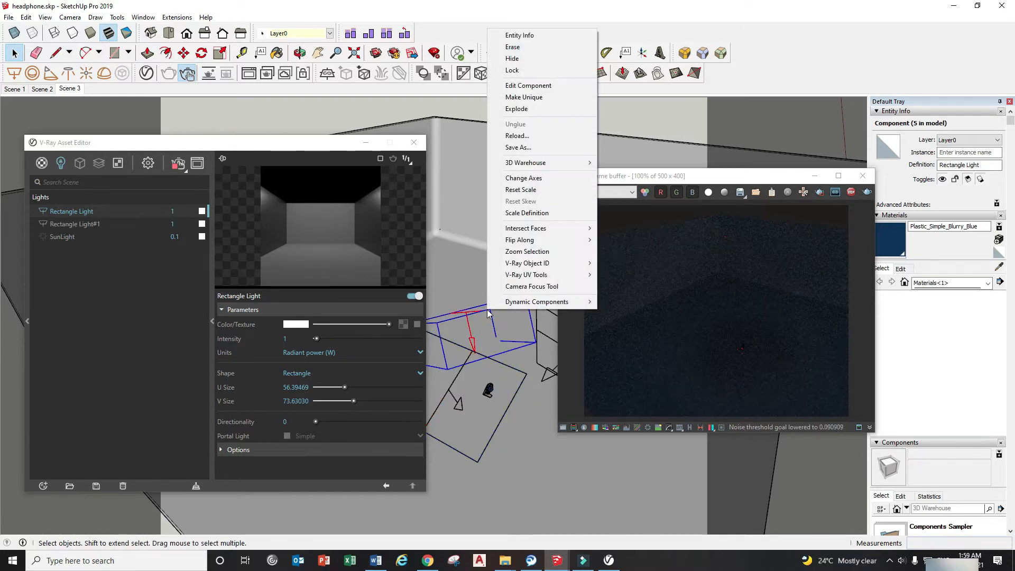
click(523, 97)
click(545, 310)
right_click(542, 306)
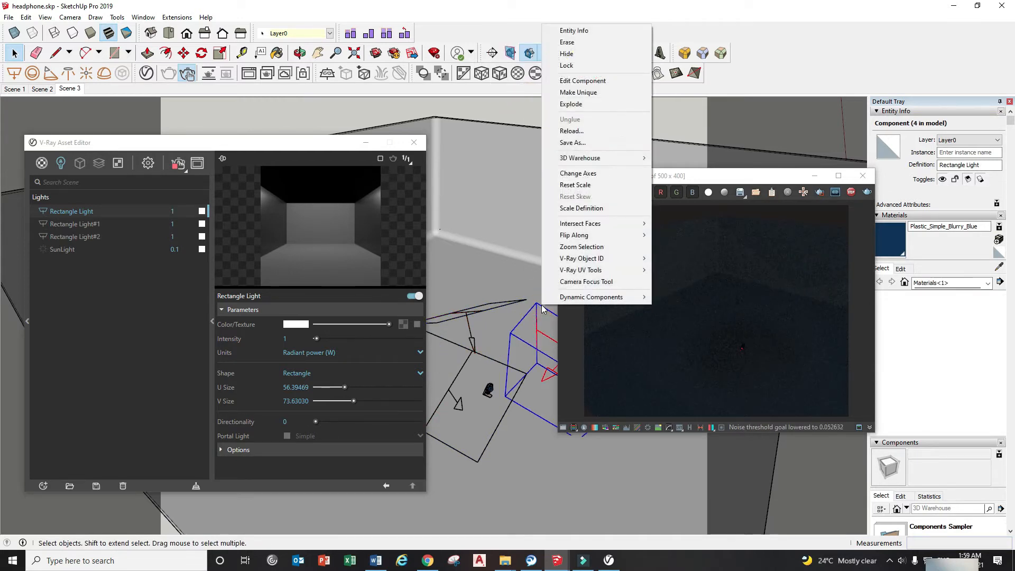
click(592, 93)
- Move the frame buffer clear of the lights and set the intensity of Rectangle Light#1 to 400
drag(628, 176, 676, 170)
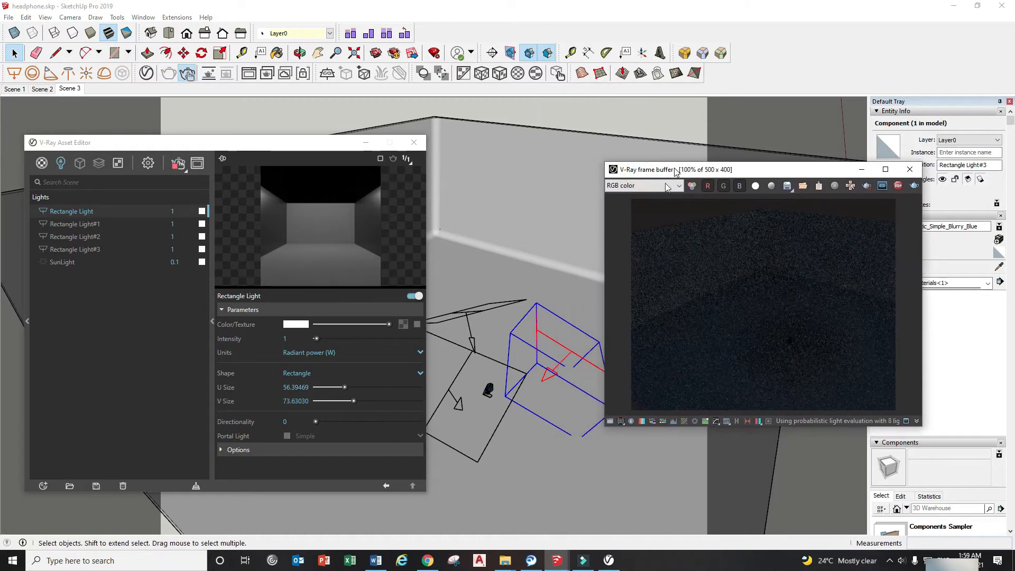
click(90, 224)
click(98, 236)
click(102, 252)
click(126, 223)
click(174, 222)
drag(179, 222, 170, 224)
text(400)
key(Return)
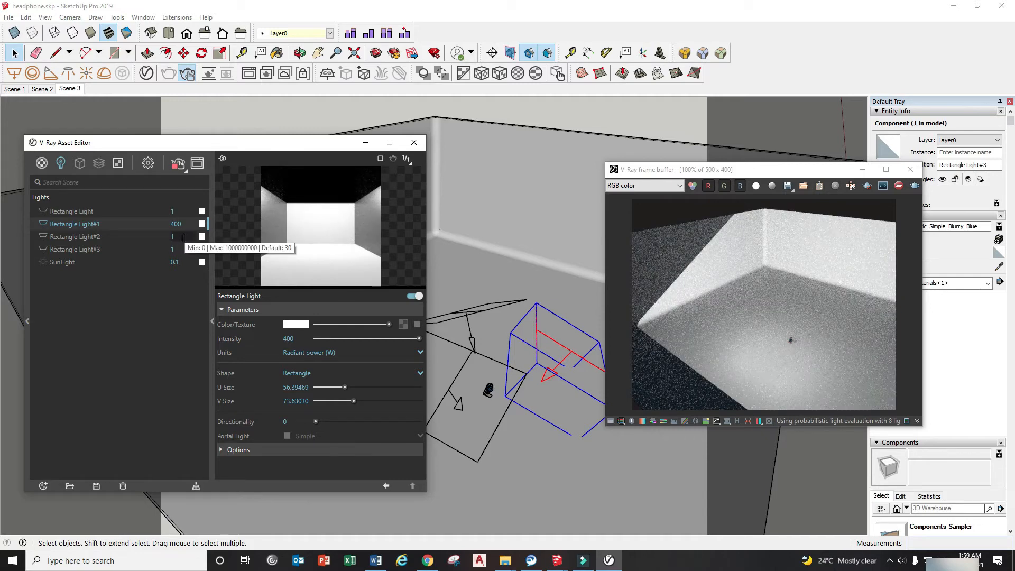
- Restore the Scene 3 view and set the intensity of Rectangle Light#2 and Rectangle Light#3 to 400
click(175, 238)
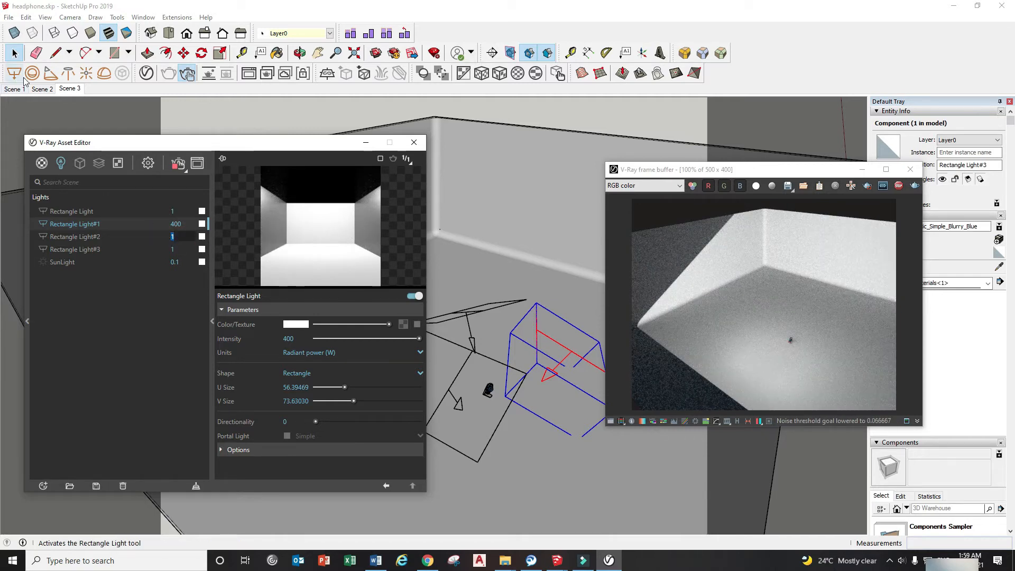
click(75, 90)
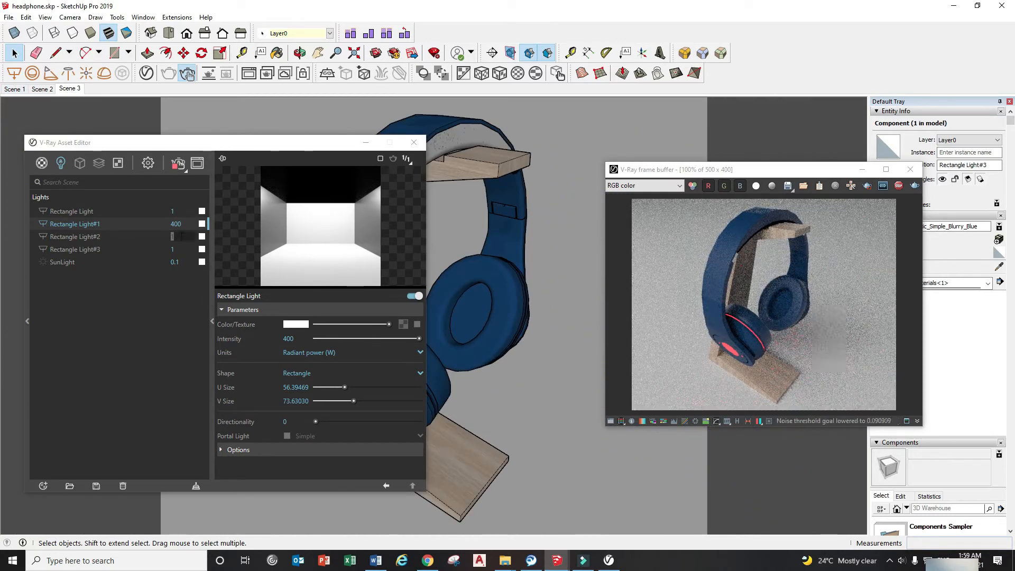
click(182, 236)
text(400)
click(180, 249)
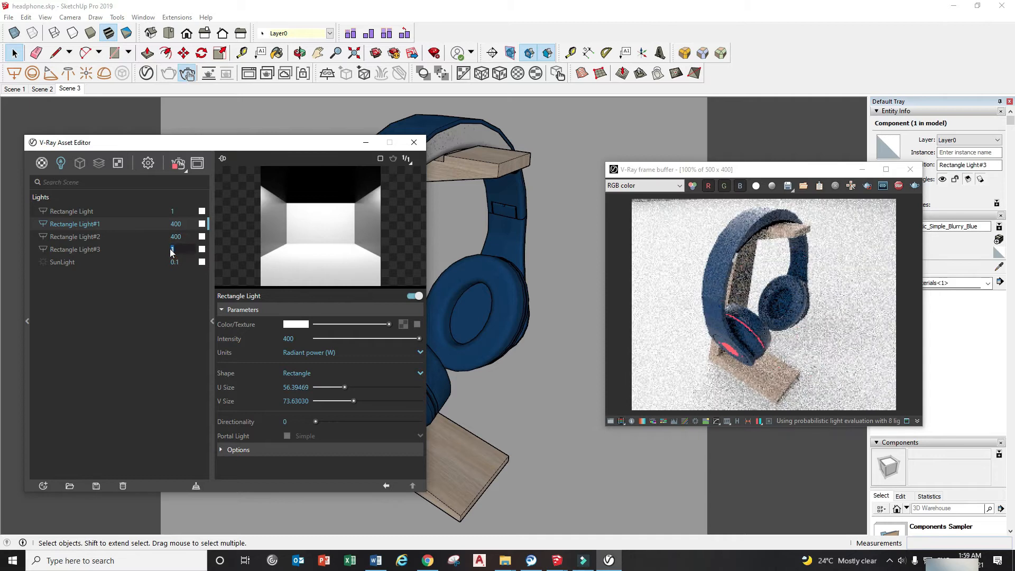
text(400)
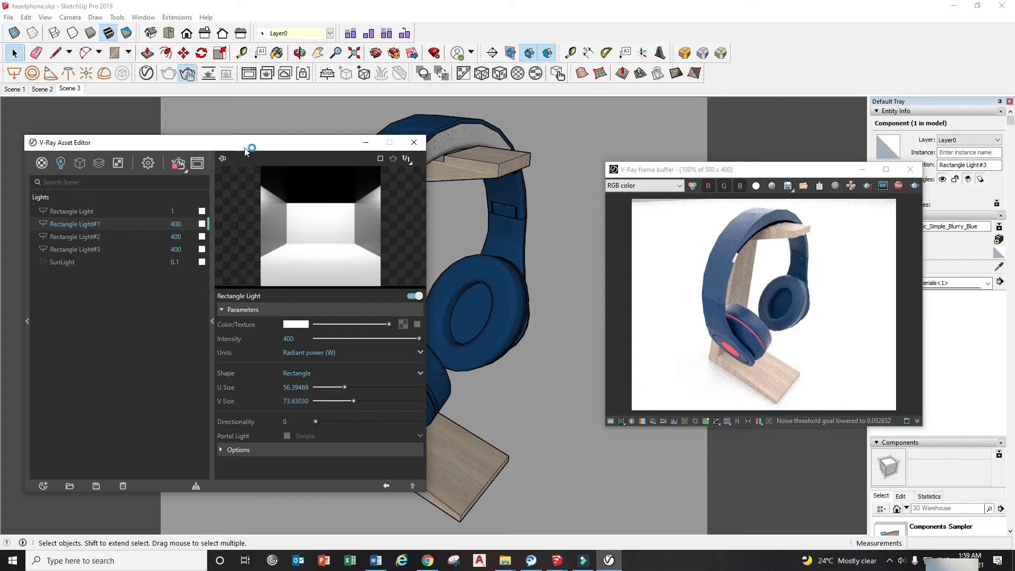
- Apply the Plastic_Simple_Blurry_Pattern material to the Headband Top component nested inside the headphone
mouse_move(248, 148)
mouse_down()
mouse_move(239, 137)
mouse_move(245, 155)
mouse_up()
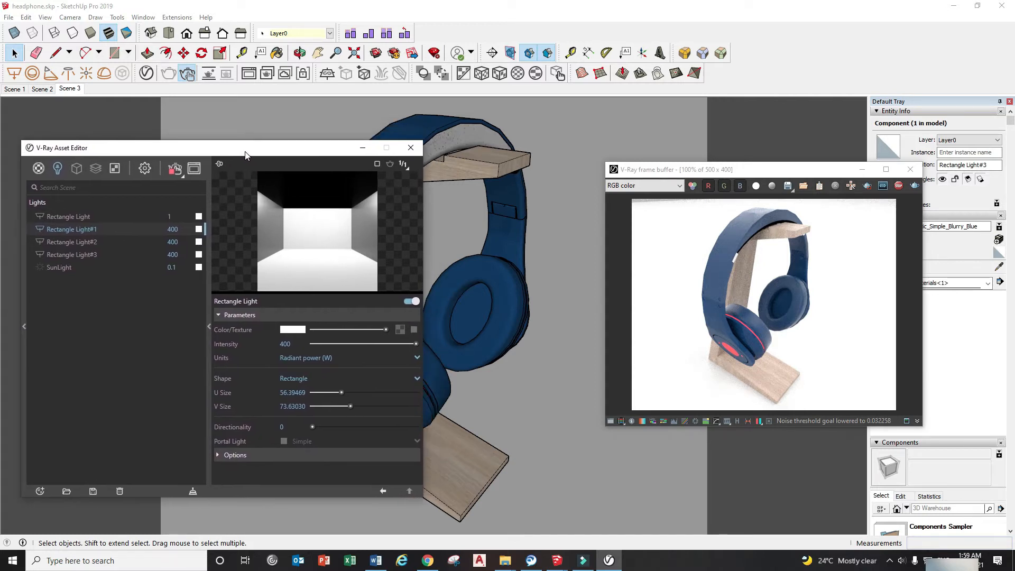
click(39, 168)
drag(205, 152, 180, 152)
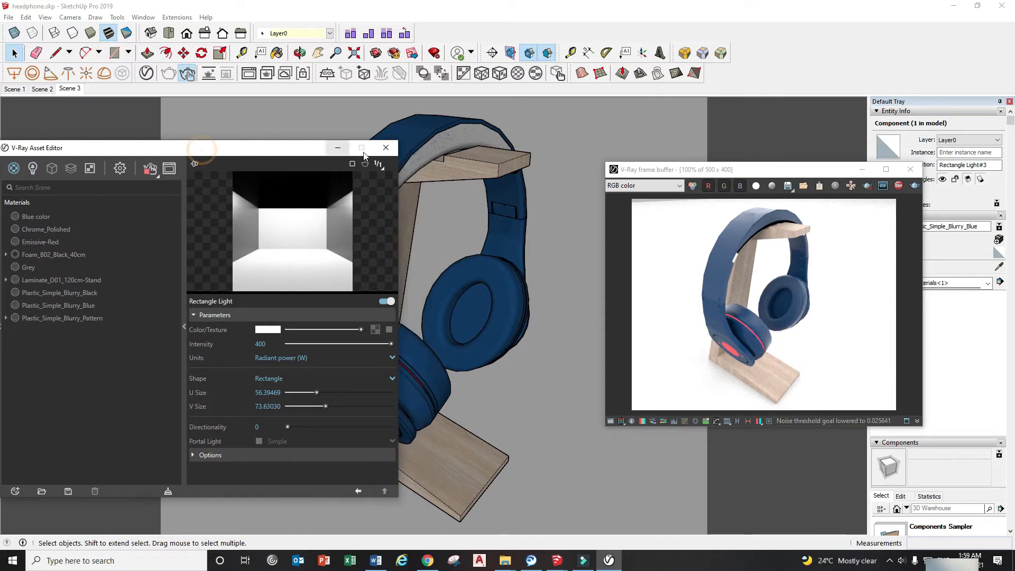
click(414, 132)
click(415, 129)
double_click(414, 129)
click(418, 130)
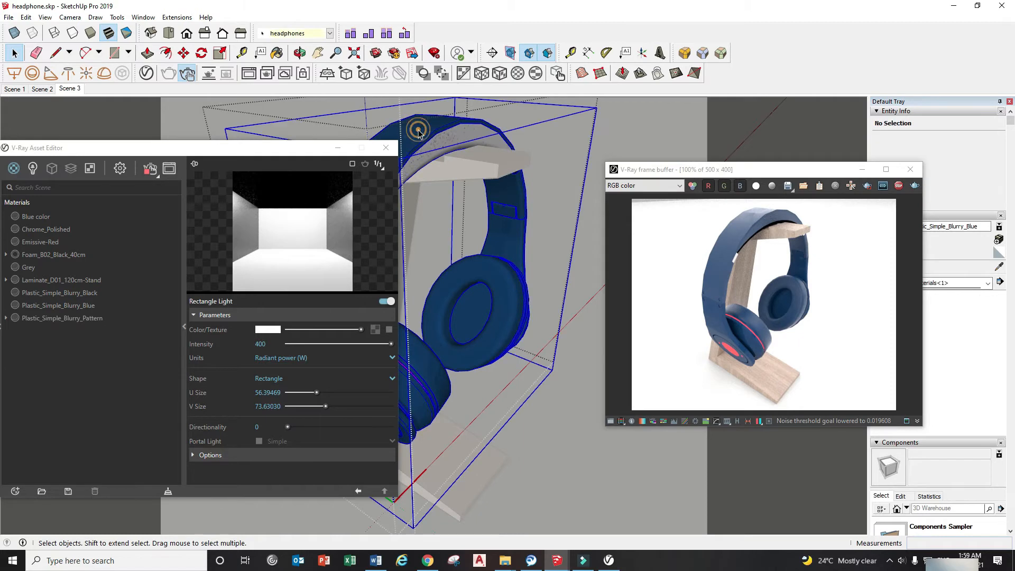
double_click(419, 131)
click(419, 133)
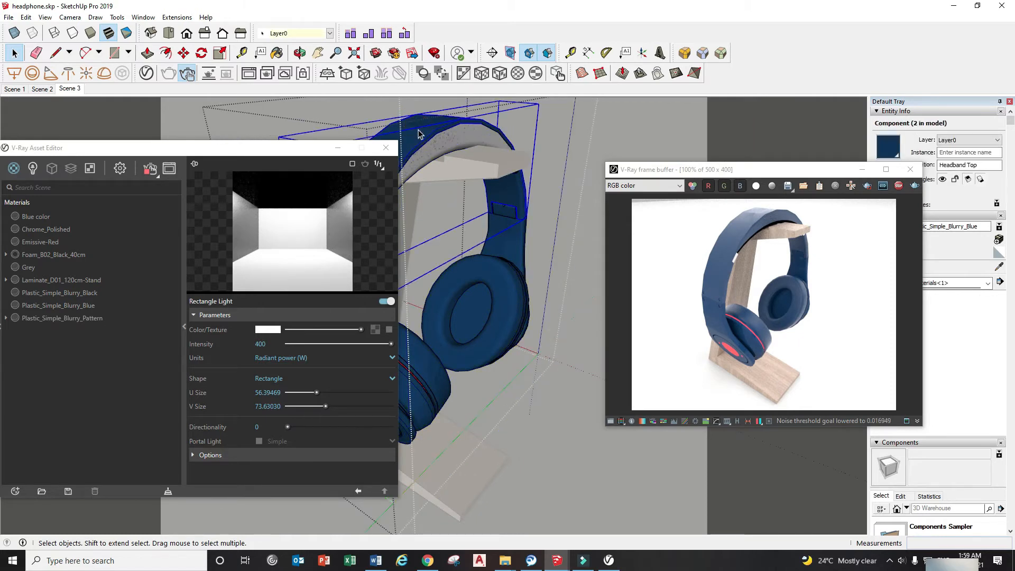
drag(254, 154, 257, 142)
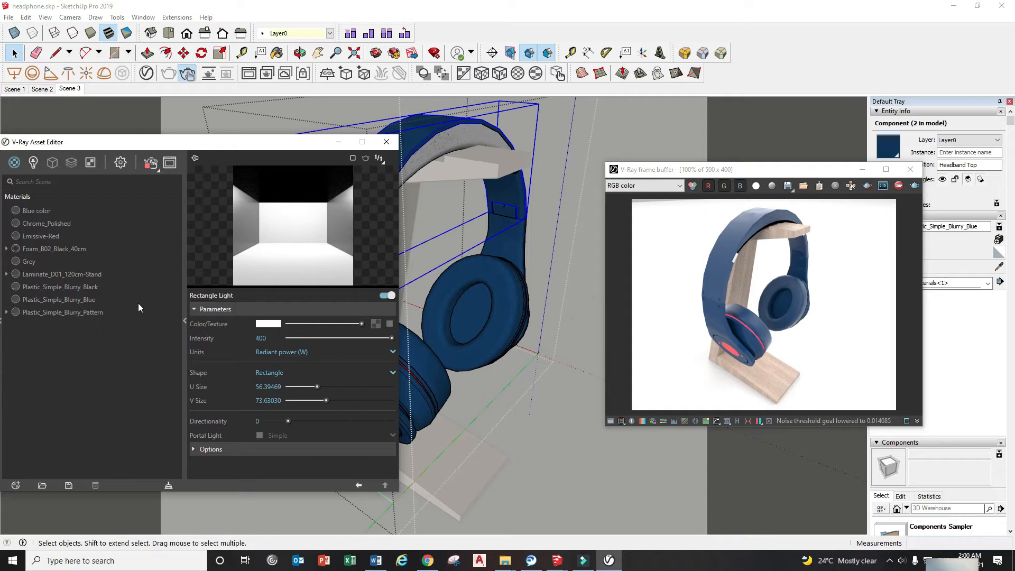
click(91, 312)
drag(204, 142, 215, 119)
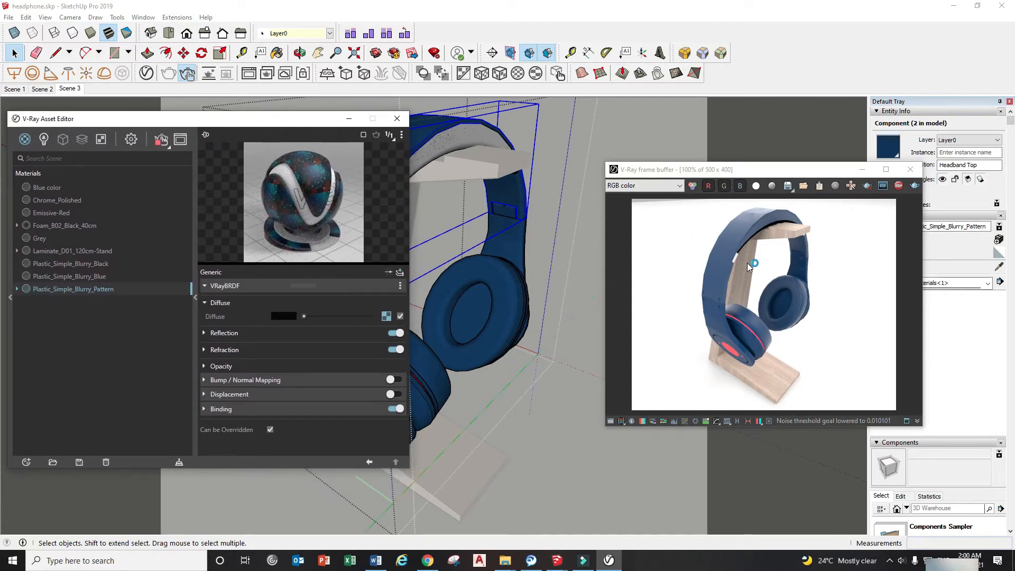
right_click(92, 293)
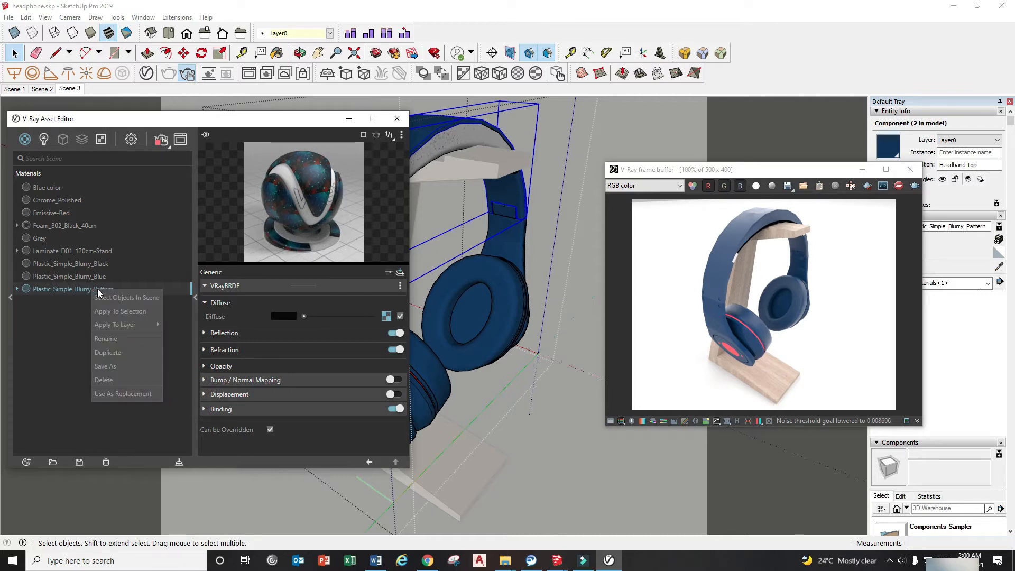
click(116, 316)
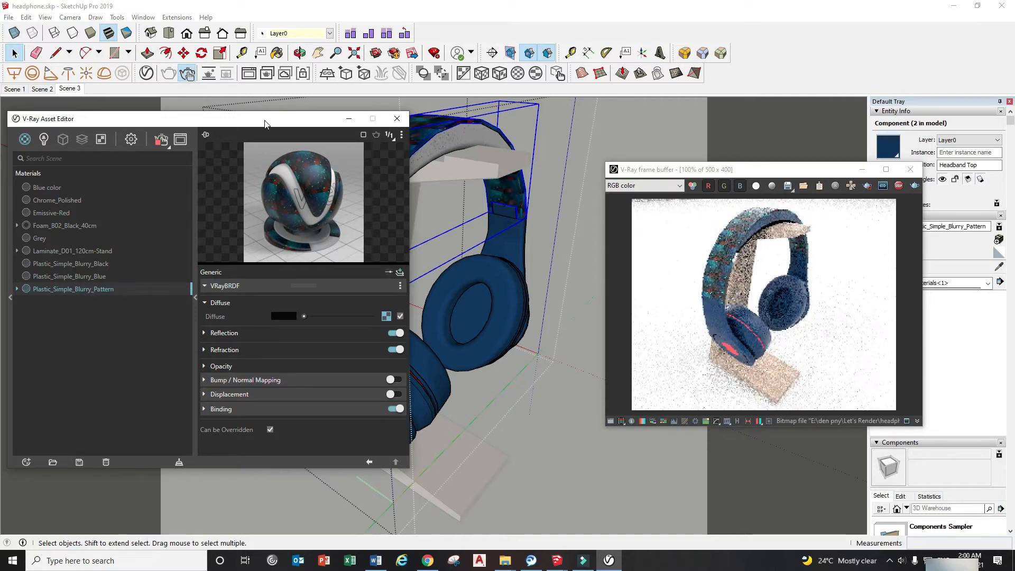
- Arrange the asset editor and frame buffer around the headband and open the pattern material's color and texture settings for editing
drag(310, 123, 200, 147)
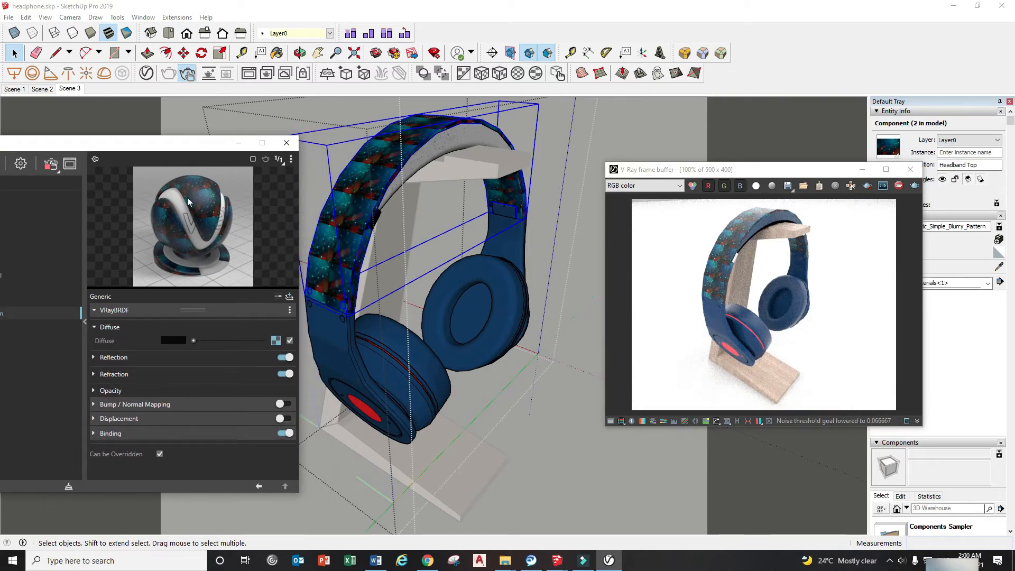
drag(194, 151, 216, 147)
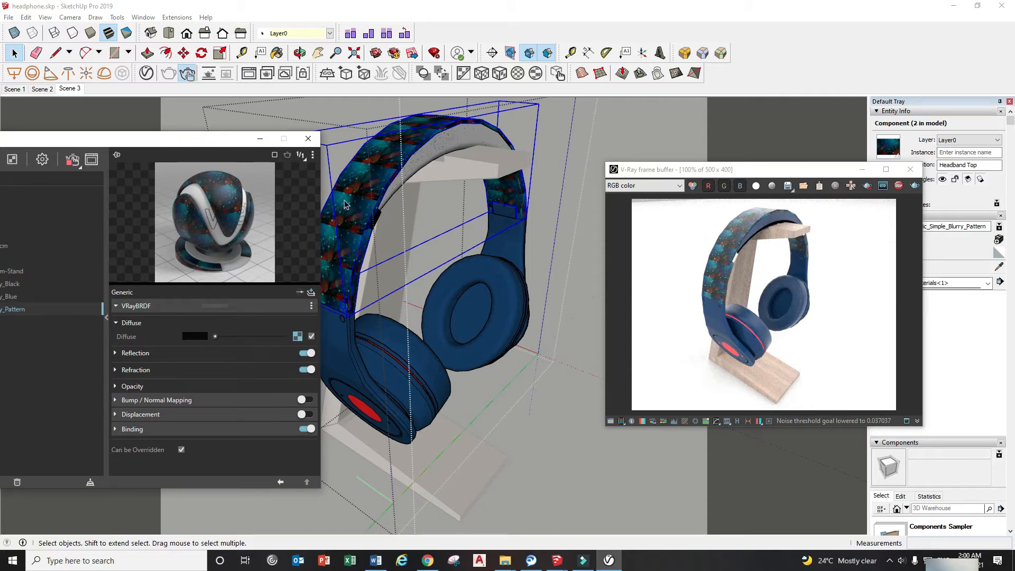
drag(711, 173, 662, 151)
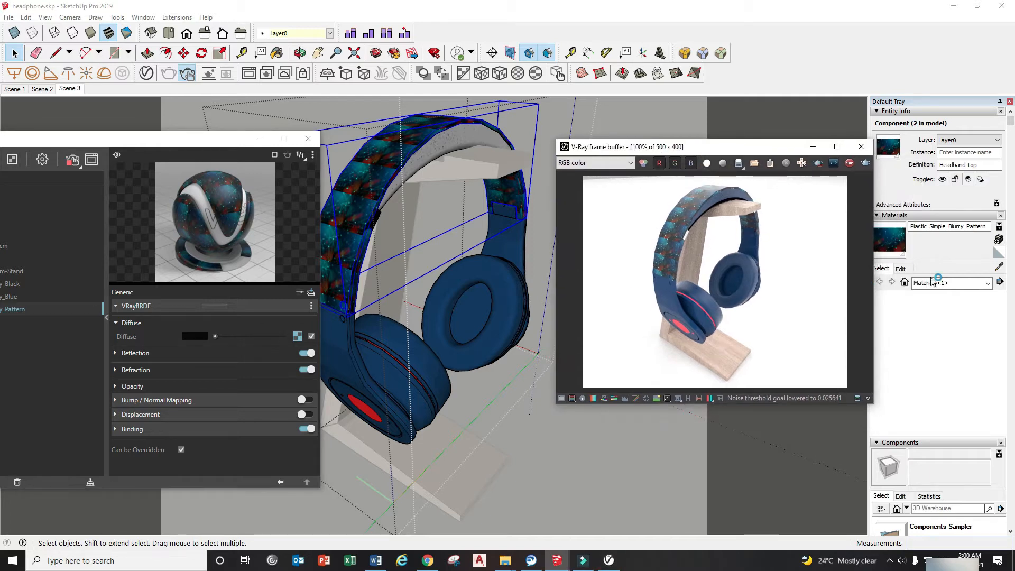
click(901, 269)
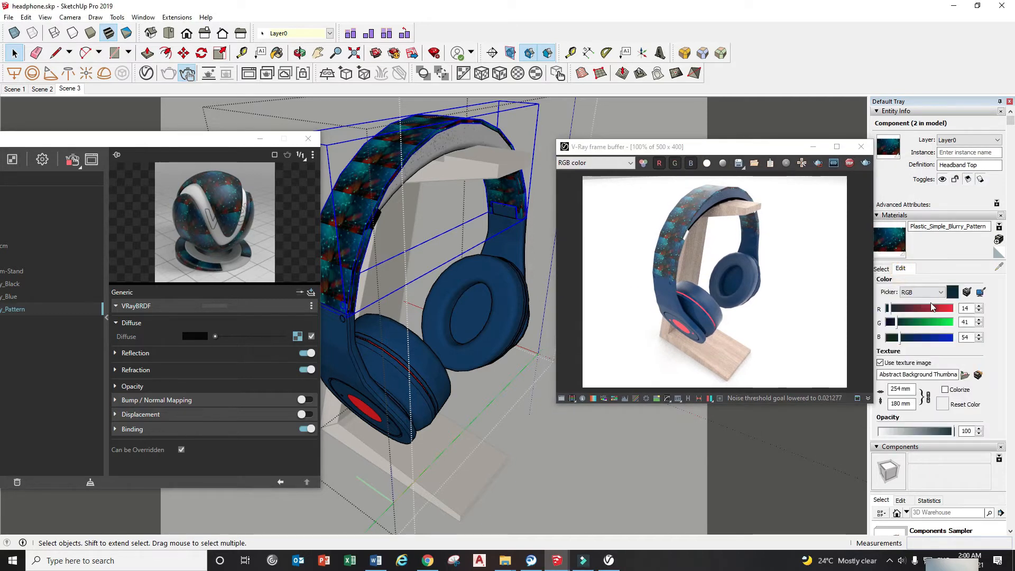
drag(222, 140, 263, 125)
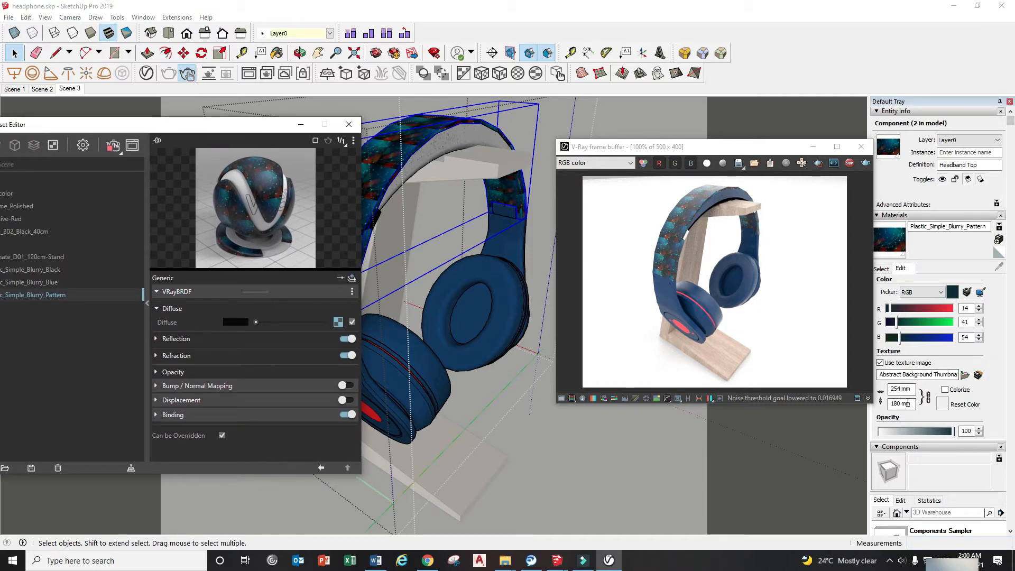
drag(235, 126, 299, 120)
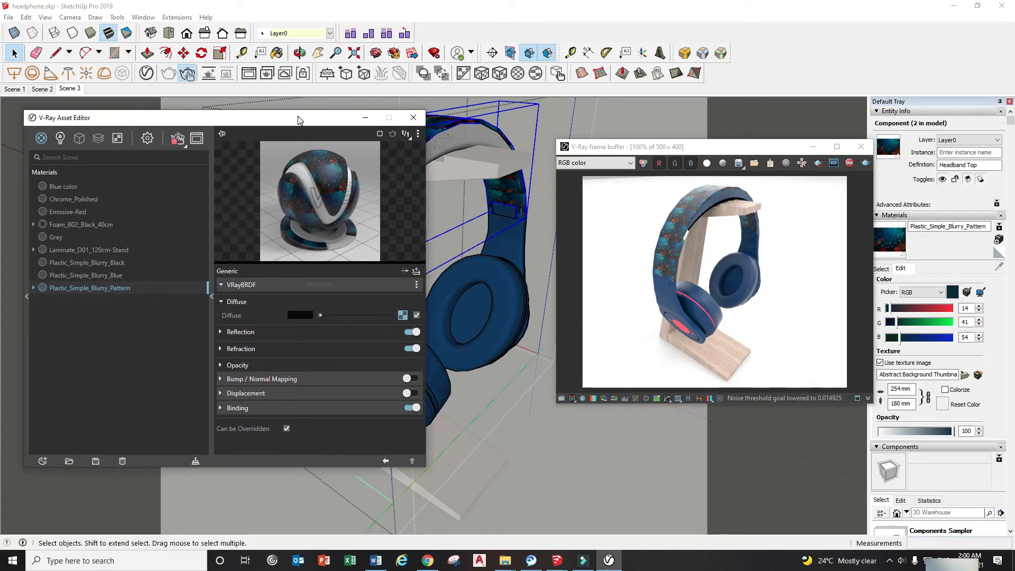
- Set the texture placement type of the Plastic_Simple_Blurry_Pattern diffuse bitmap to Environment
click(403, 315)
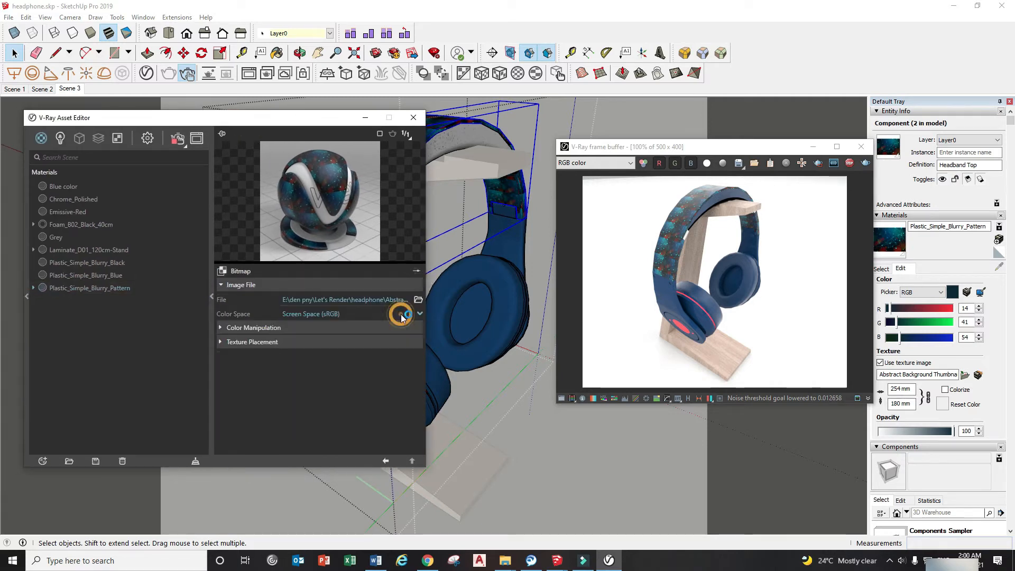
click(221, 326)
click(221, 327)
click(230, 343)
drag(312, 118, 275, 118)
drag(682, 143, 661, 145)
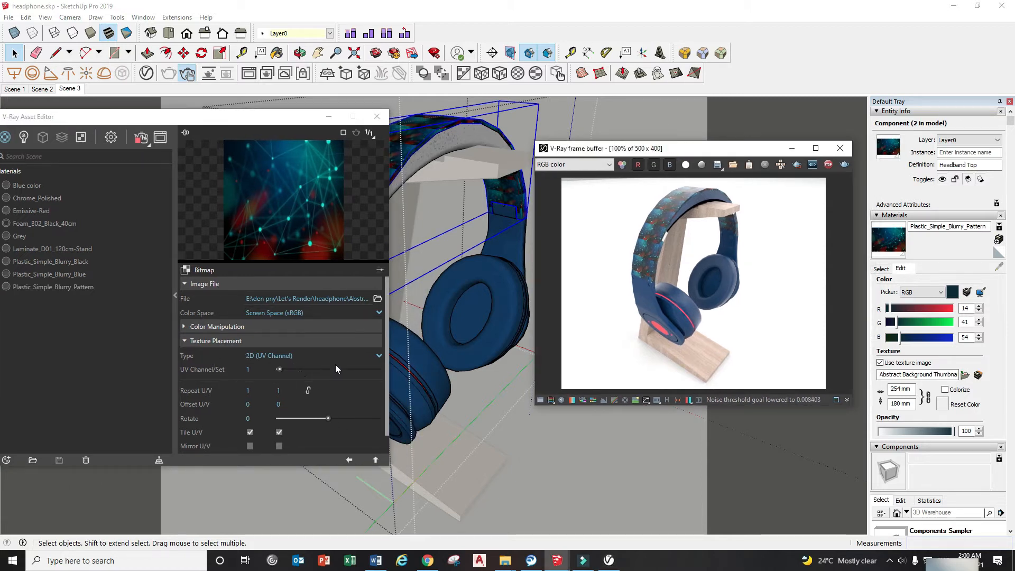
click(376, 356)
click(264, 384)
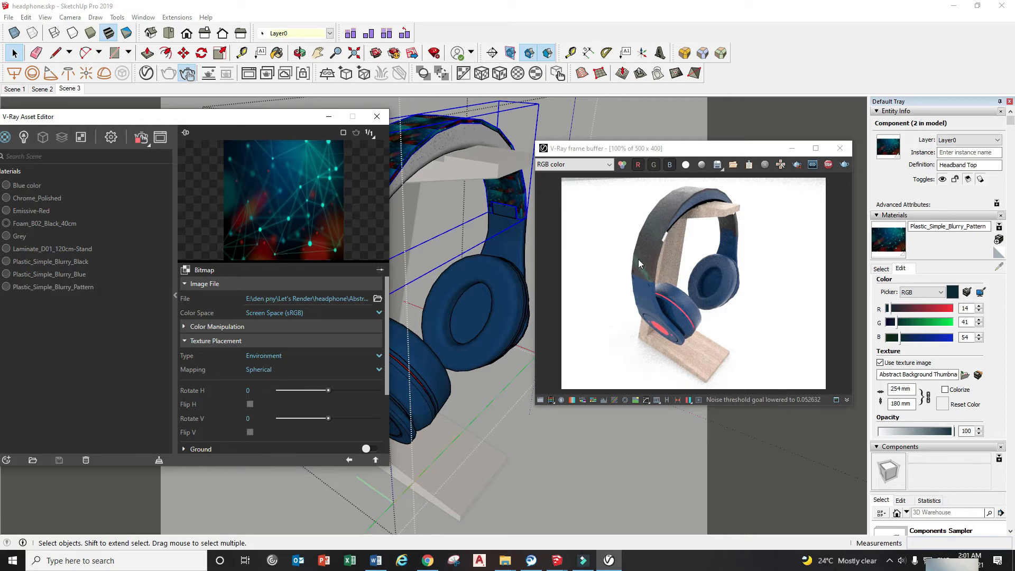
- Try the Angular, Cubic and Spherical environment mappings on the pattern bitmap and compare them in the interactive render
click(377, 369)
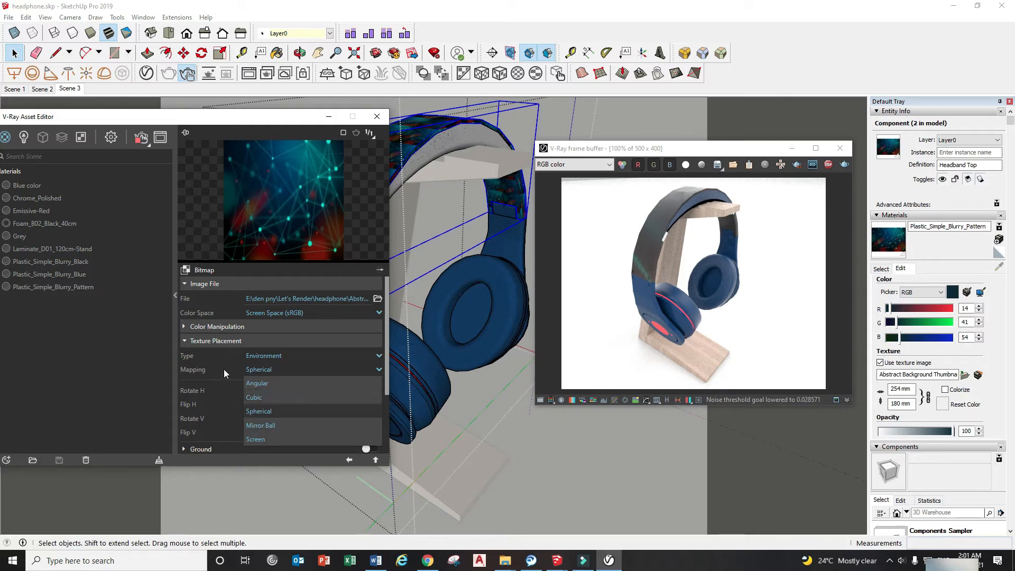
click(285, 384)
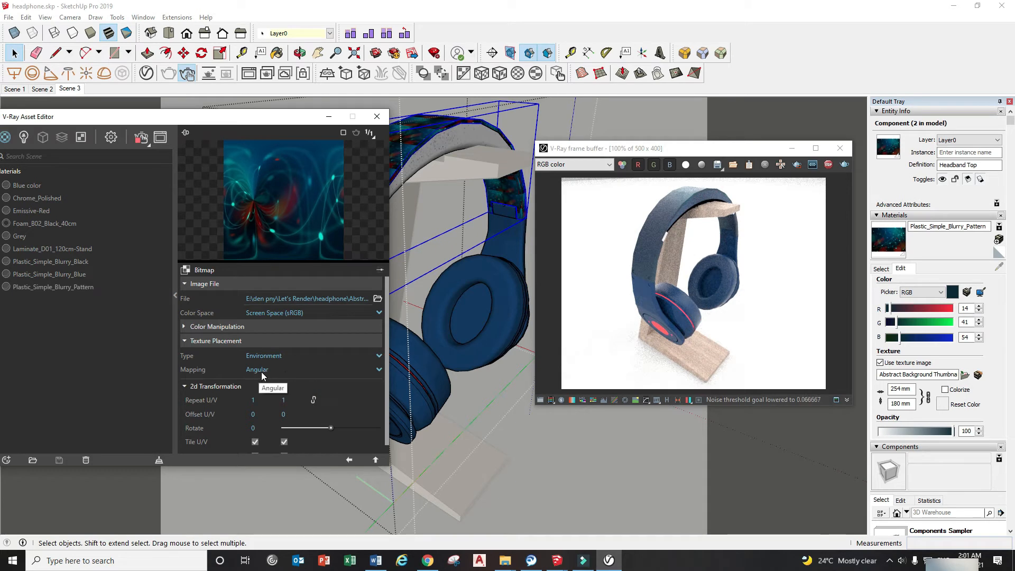
click(368, 372)
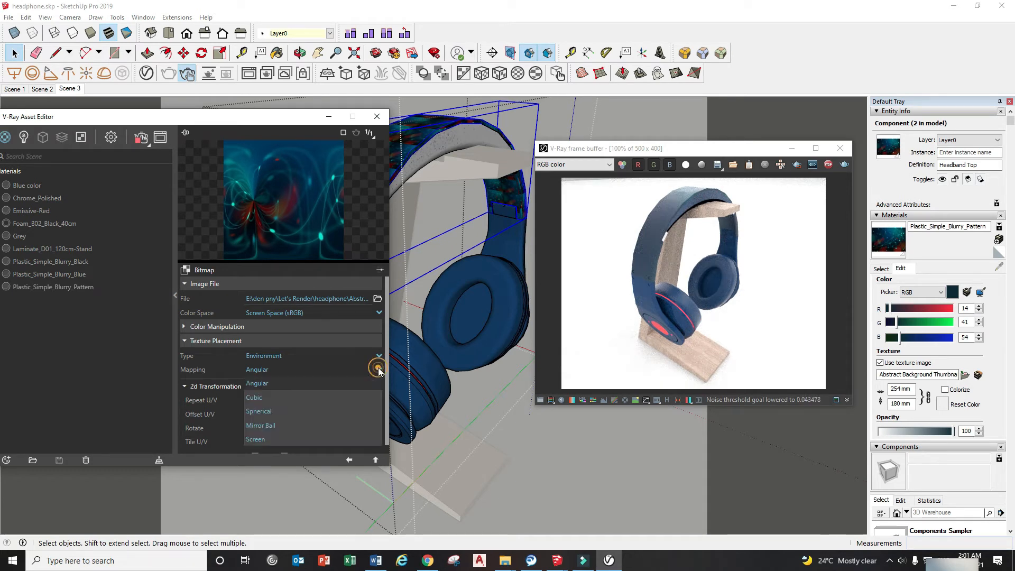
click(280, 407)
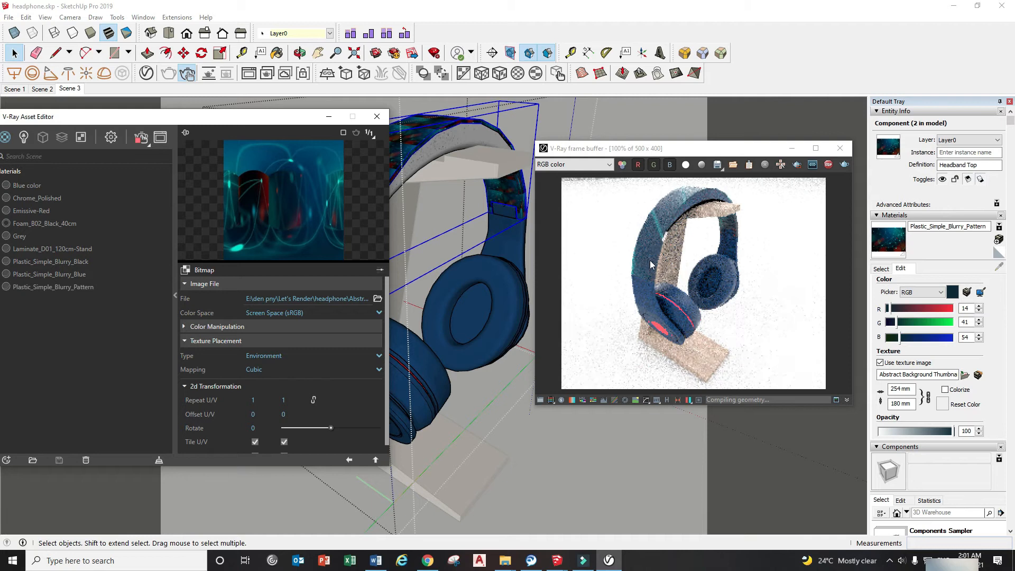
click(377, 370)
click(334, 407)
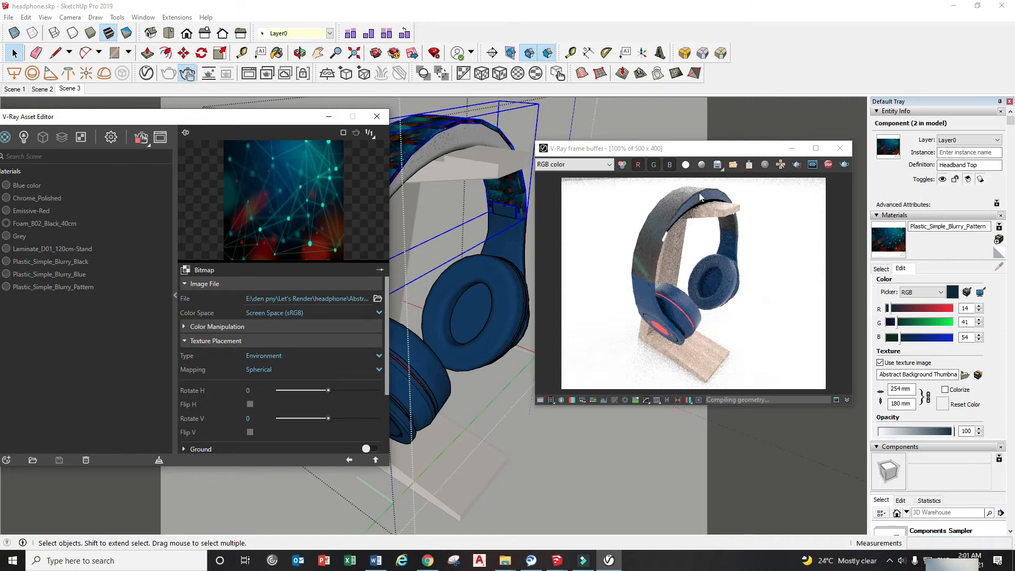
- Try the Mirror Ball, Screen and Angular environment mappings on the pattern bitmap, checking the headband in the render
click(377, 370)
click(298, 428)
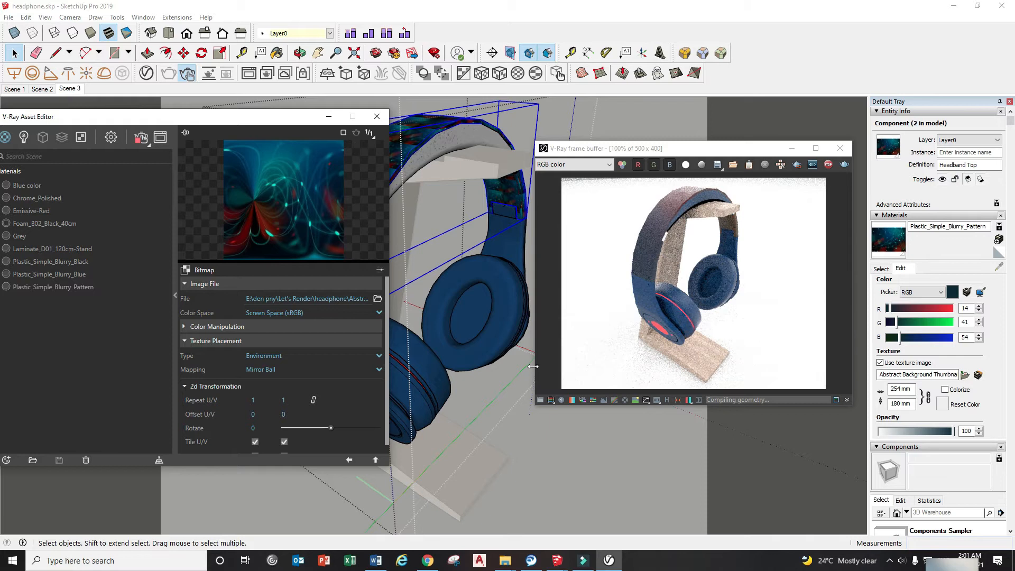
click(379, 370)
click(272, 438)
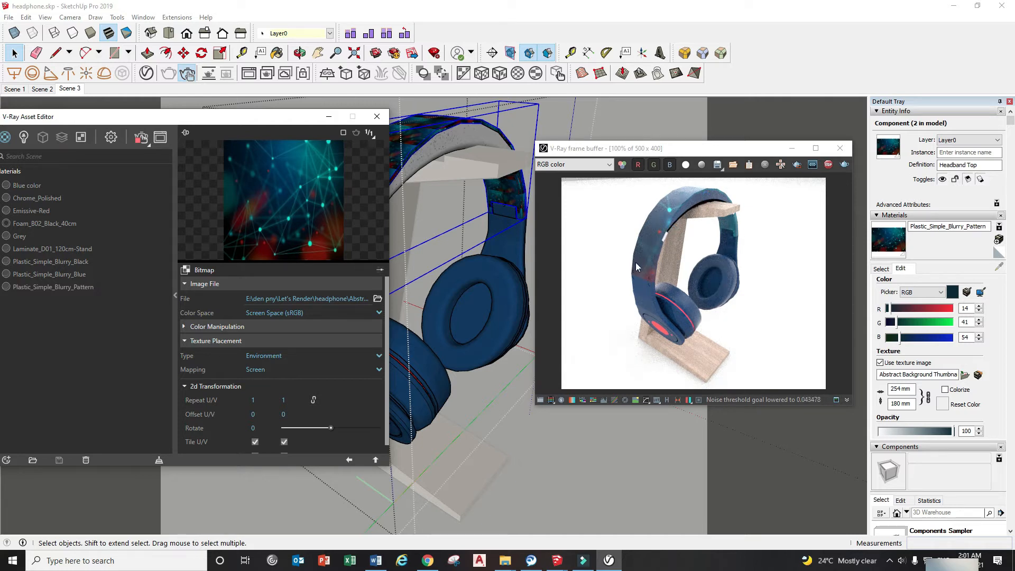
click(376, 371)
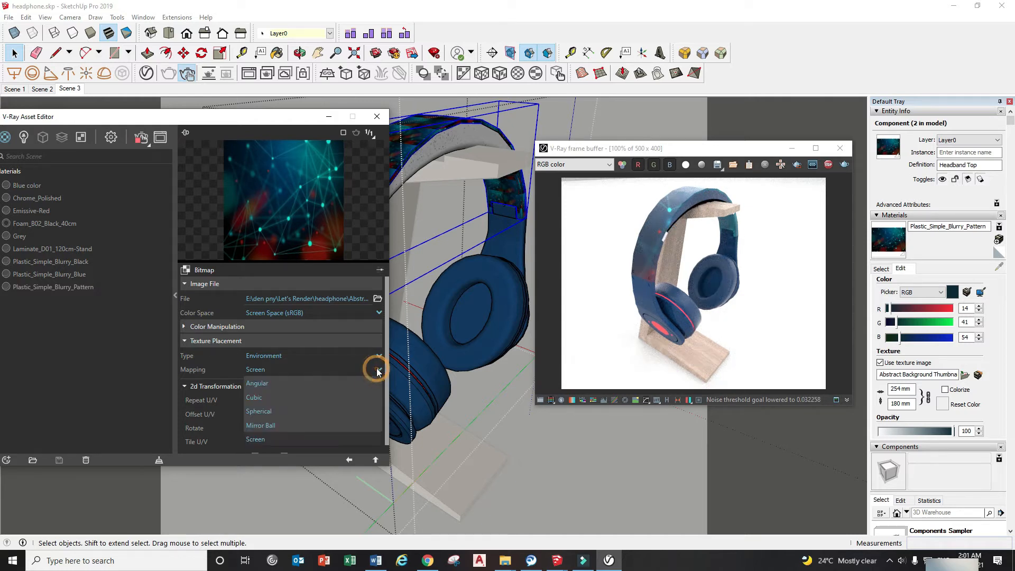
click(289, 386)
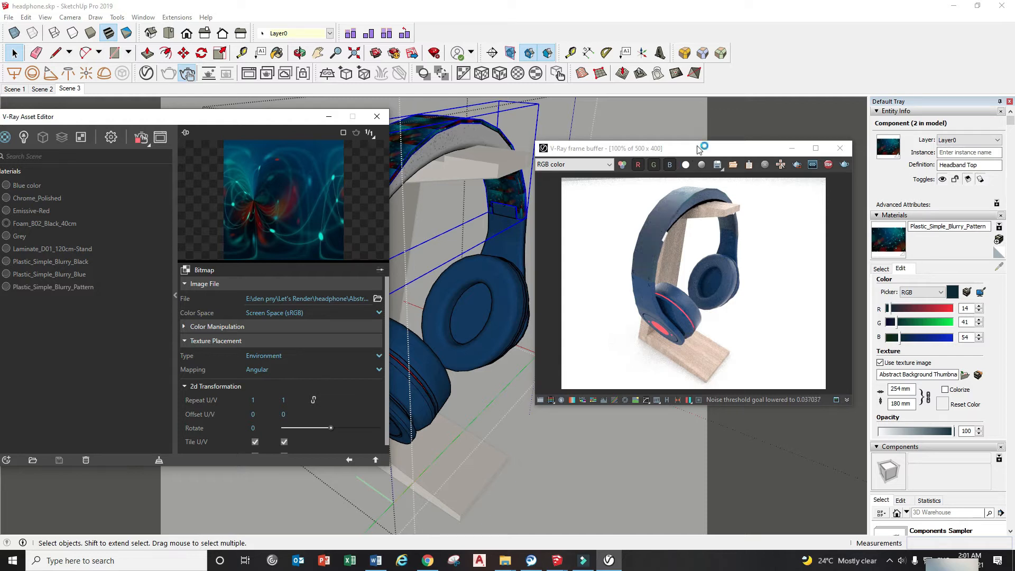
drag(698, 146, 692, 158)
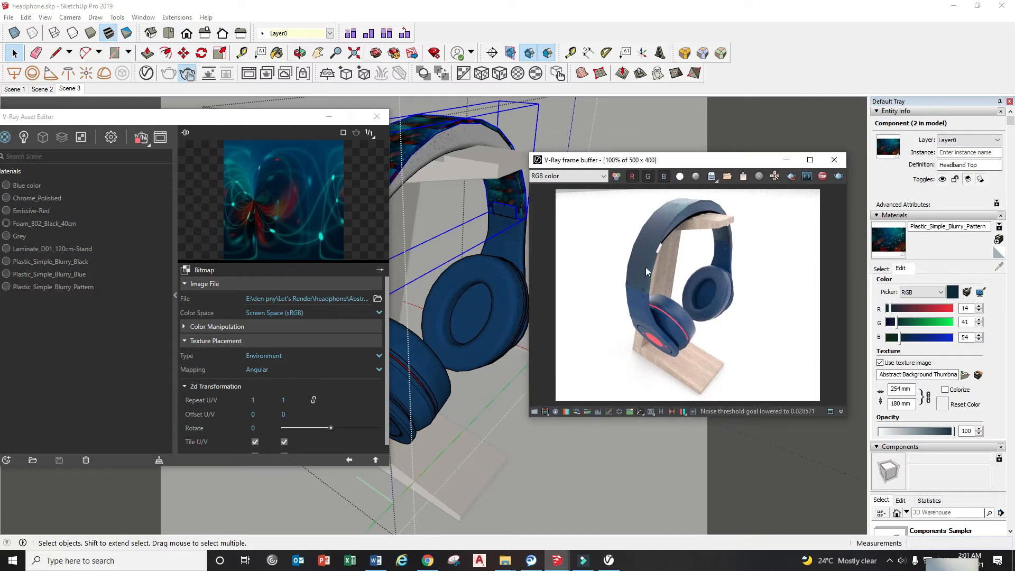
- Set the pattern bitmap's environment mapping to Screen and return to the material's main settings
click(379, 369)
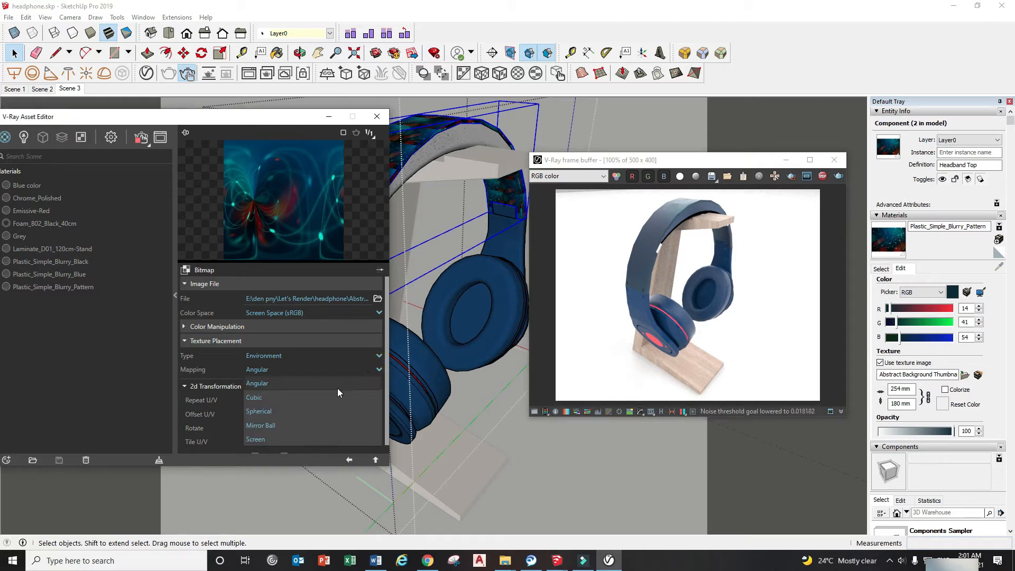
click(275, 437)
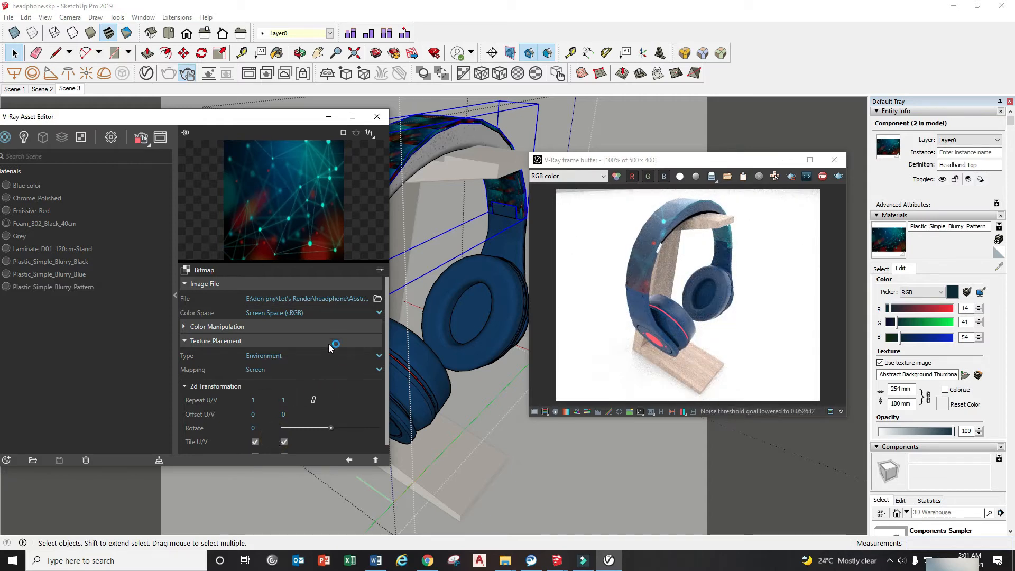
click(349, 460)
drag(290, 117, 342, 126)
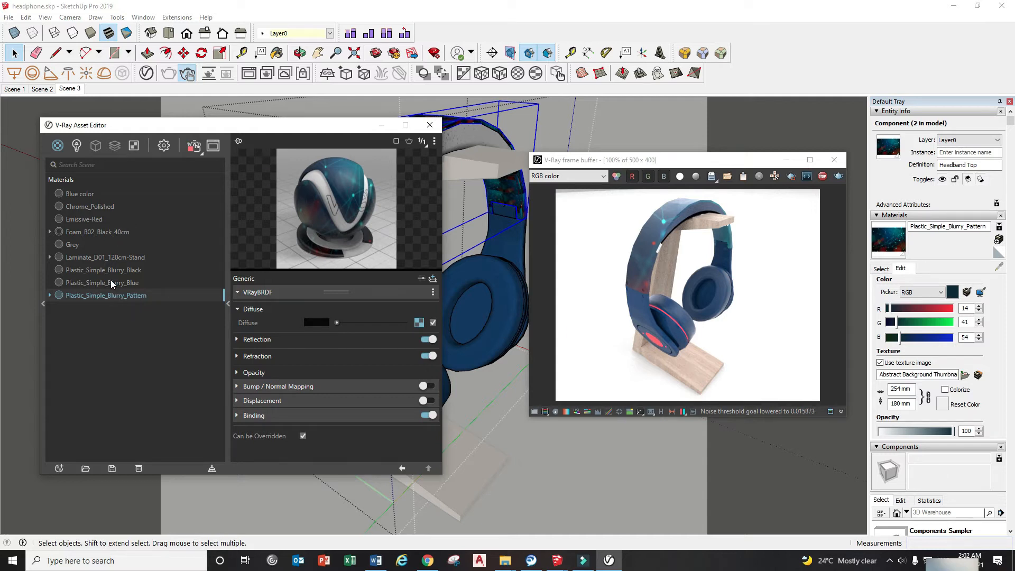
- Duplicate the Emissive-Red material and rename the copy as Emissive-Yellow
click(95, 220)
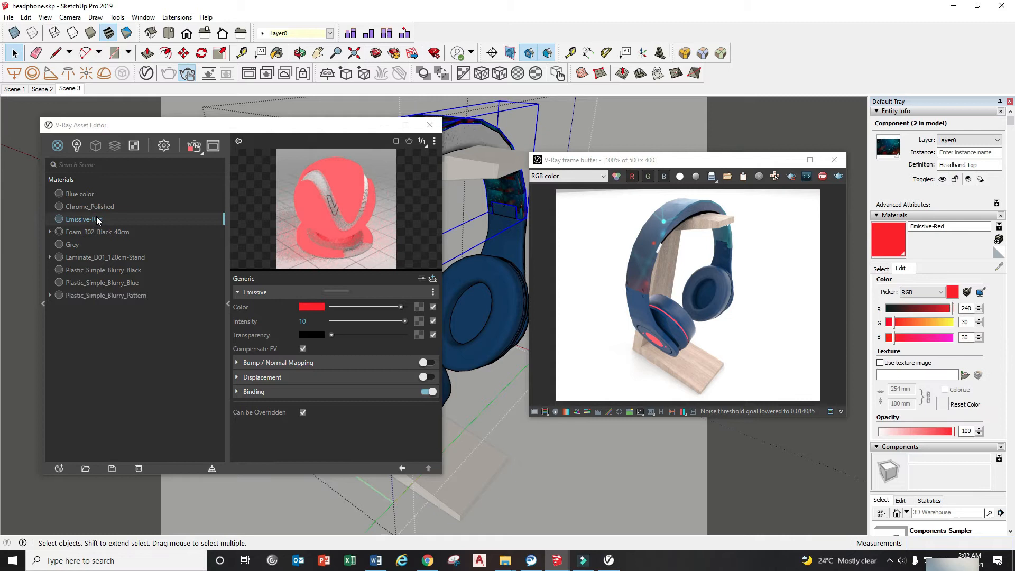
right_click(96, 217)
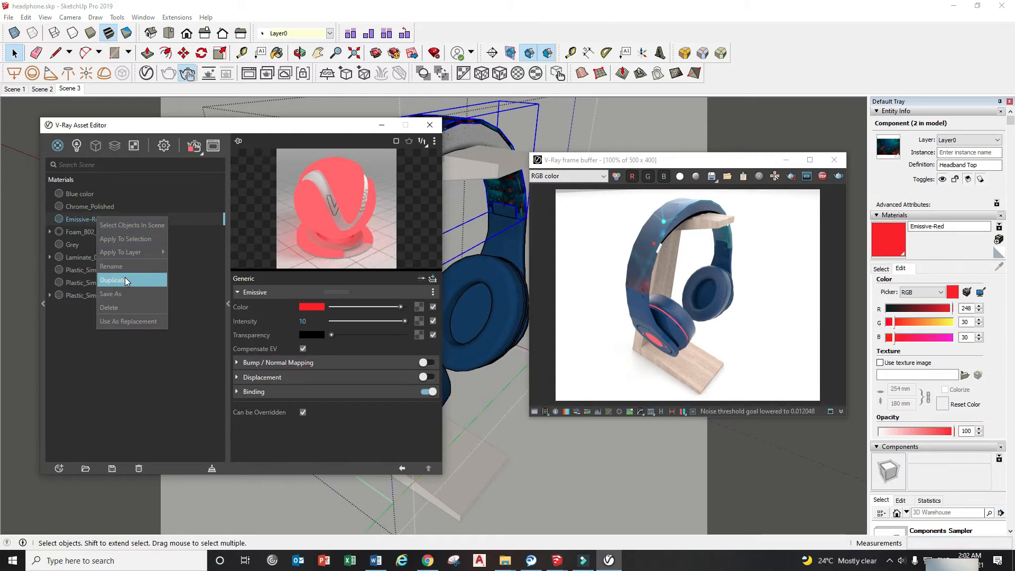
click(127, 280)
click(106, 234)
click(108, 232)
drag(109, 232, 95, 232)
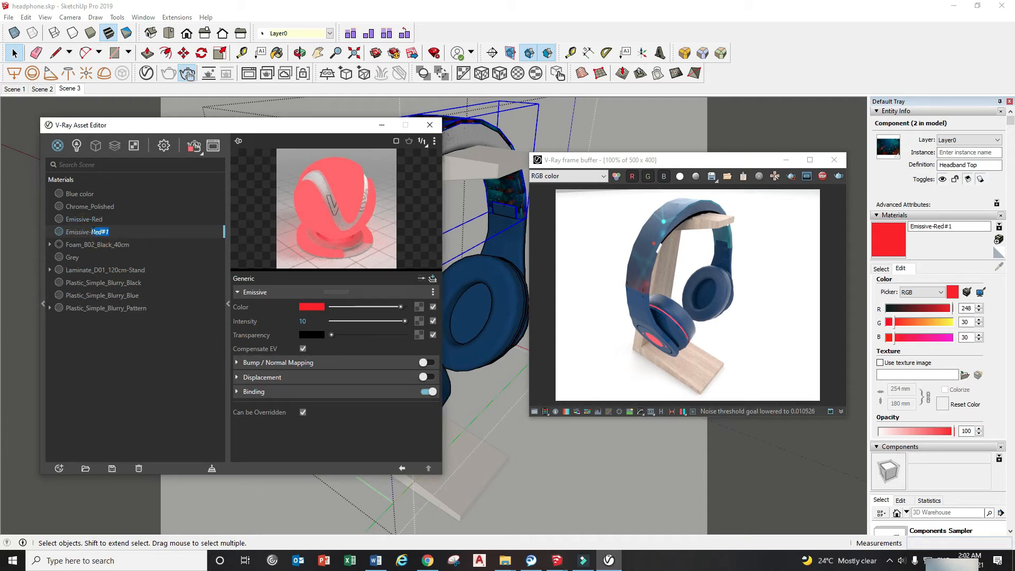
text(Yellow)
key(Return)
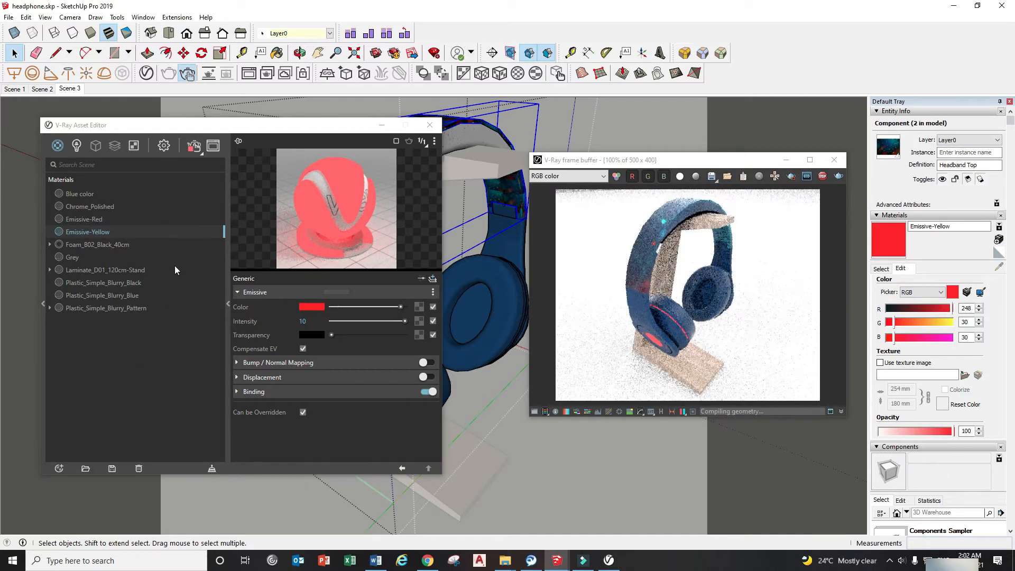
- Change the Emissive-Yellow color to a yellowish orange and set its intensity to 1
drag(290, 132, 278, 134)
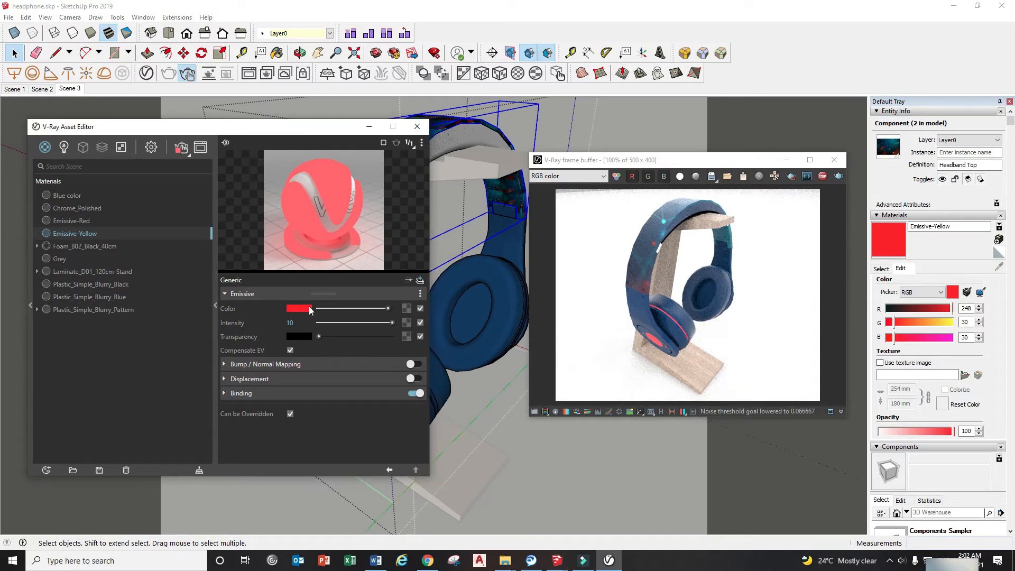
click(299, 309)
mouse_move(490, 205)
mouse_down()
mouse_move(490, 215)
mouse_move(435, 217)
mouse_up()
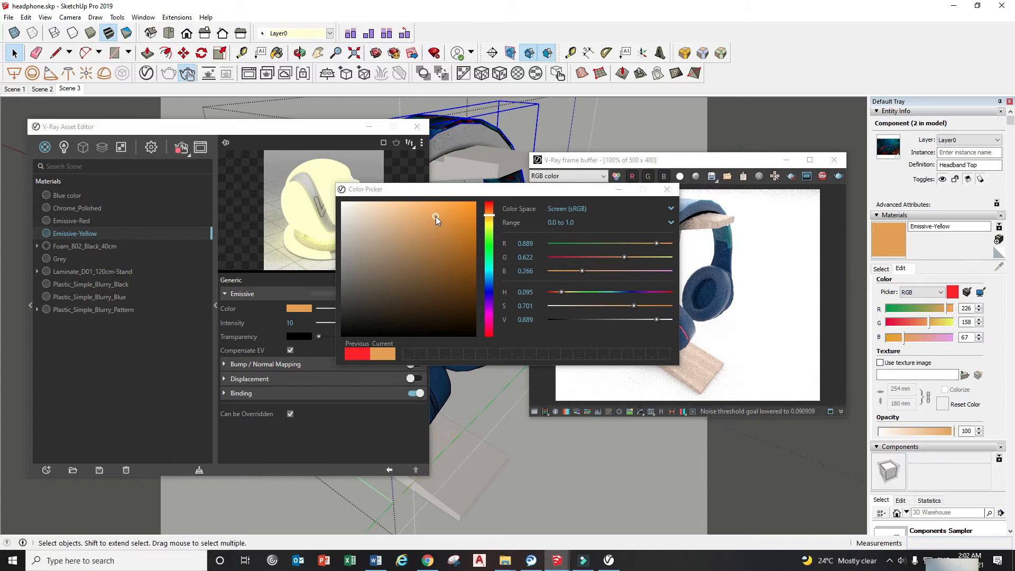
drag(436, 216, 438, 215)
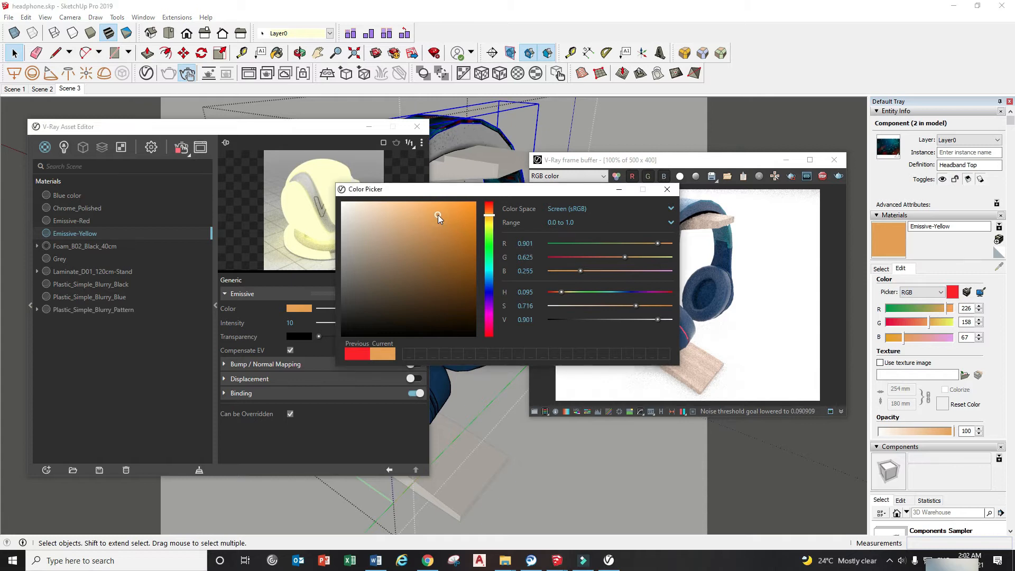
double_click(290, 323)
text(1)
key(Return)
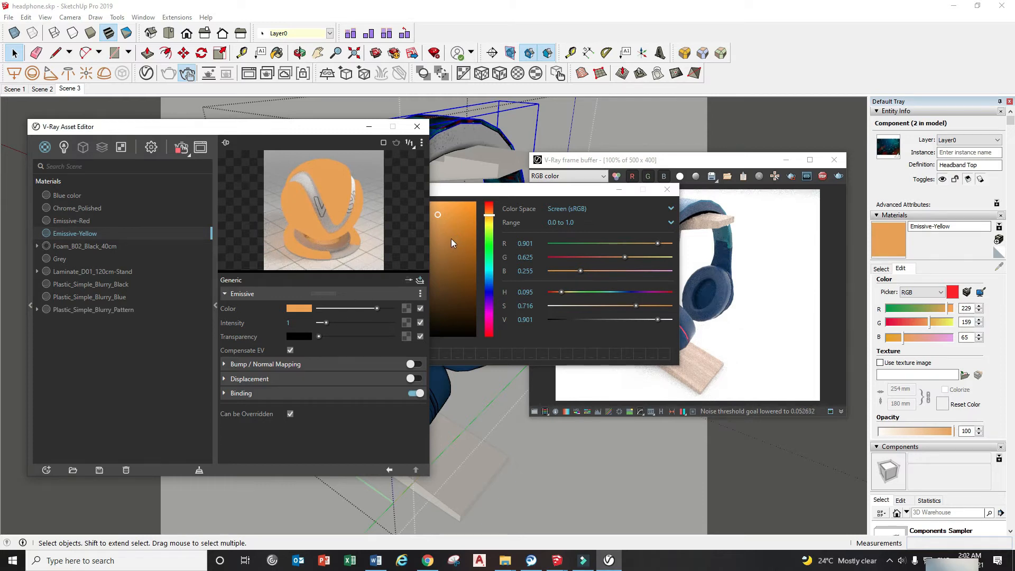
- Fine-tune the Emissive-Yellow color to about R 0.881, G 0.613, B 0.253 and close the color picker
click(436, 217)
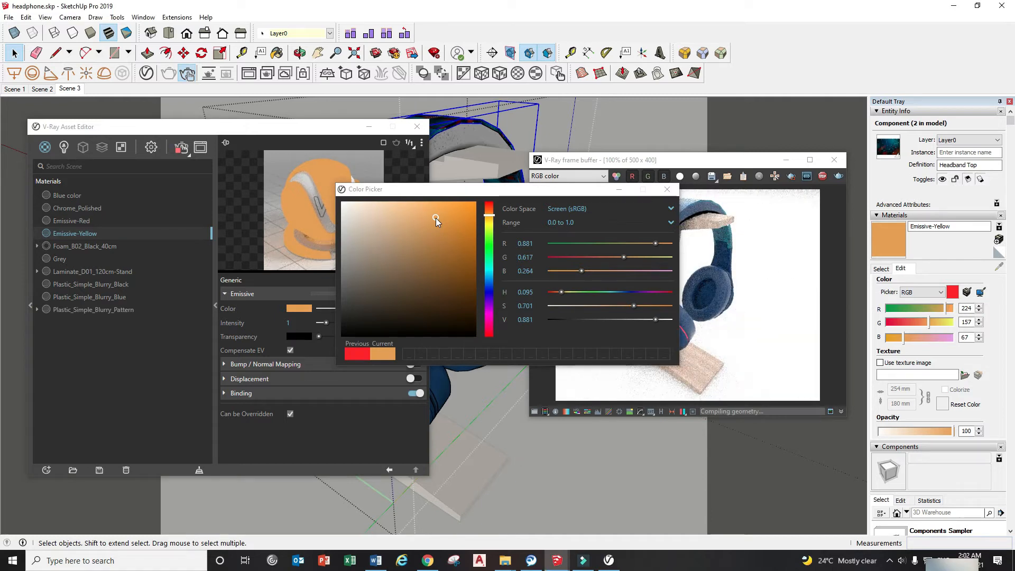
click(437, 221)
click(436, 218)
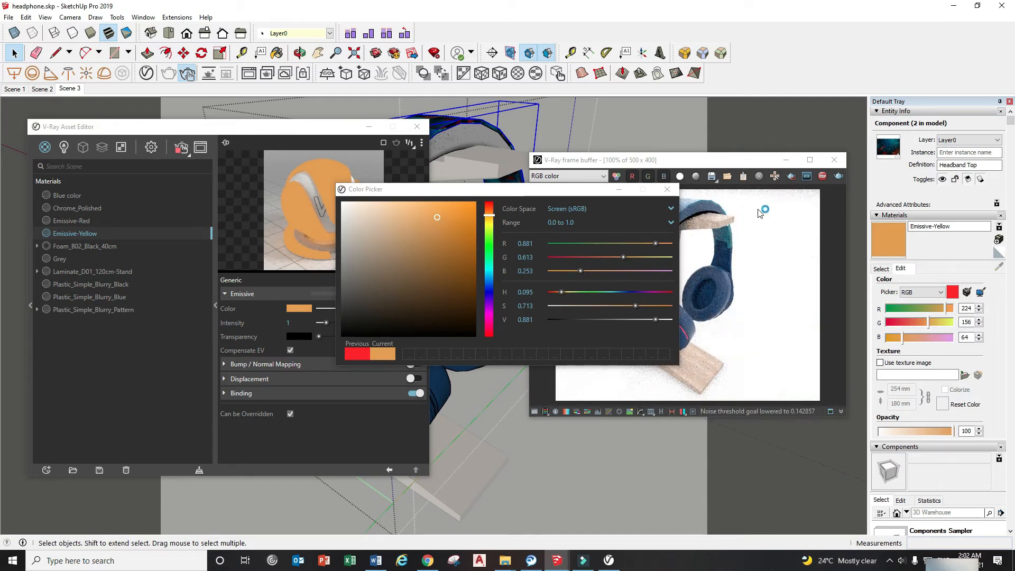
click(667, 190)
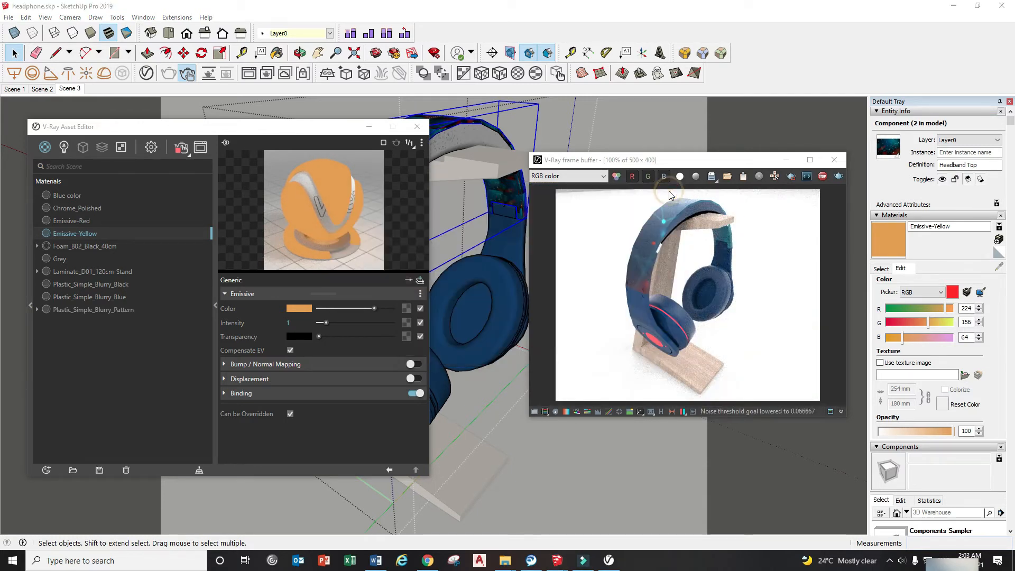
- Apply the Emissive-Yellow material to the large red oval face at the centre of the ear cup's outer disc
drag(331, 130, 206, 132)
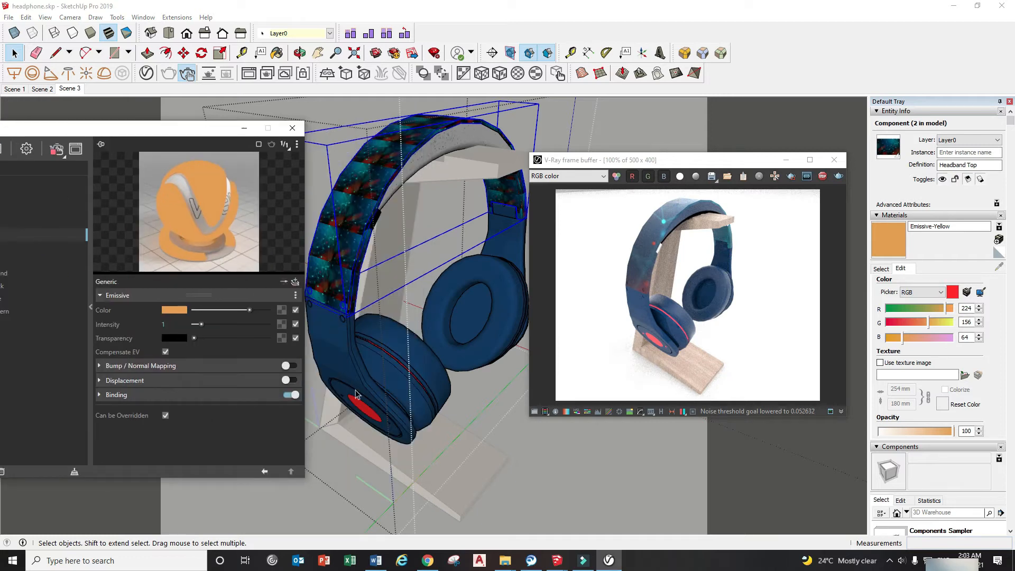
click(366, 415)
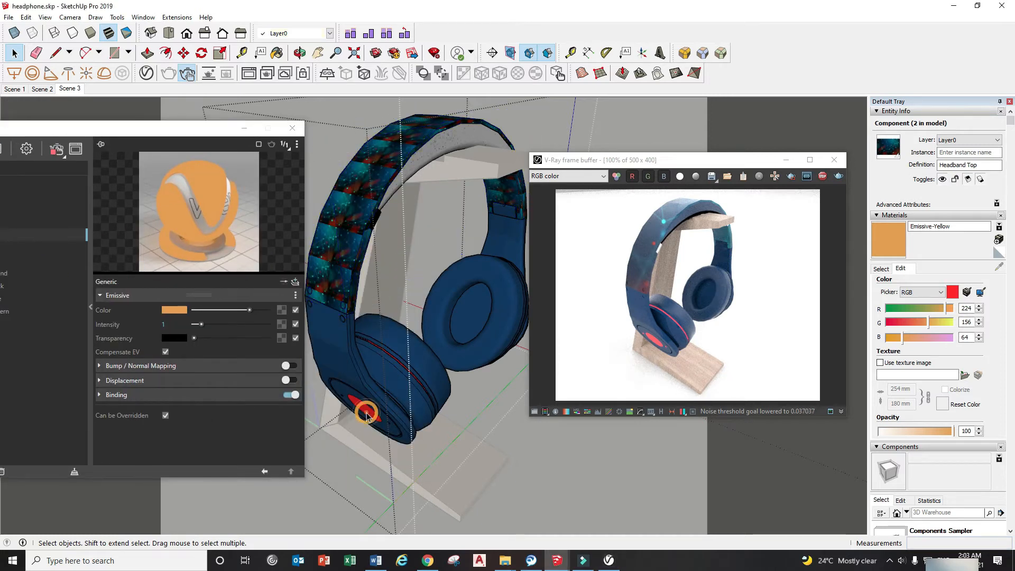
click(372, 412)
double_click(368, 412)
click(367, 412)
click(368, 414)
scroll(367, 416, up, 8)
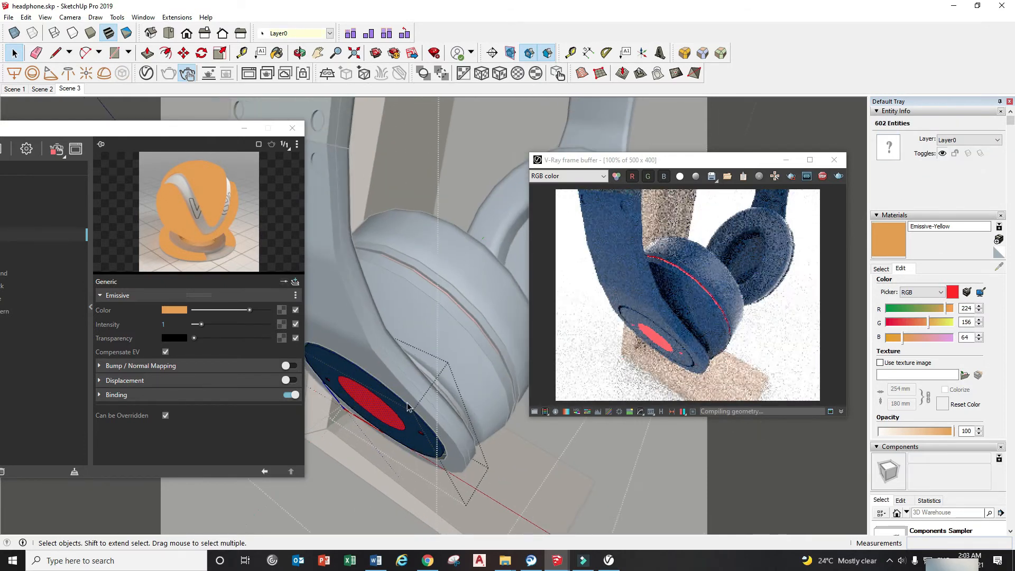
scroll(366, 419, up, 5)
scroll(442, 406, down, 2)
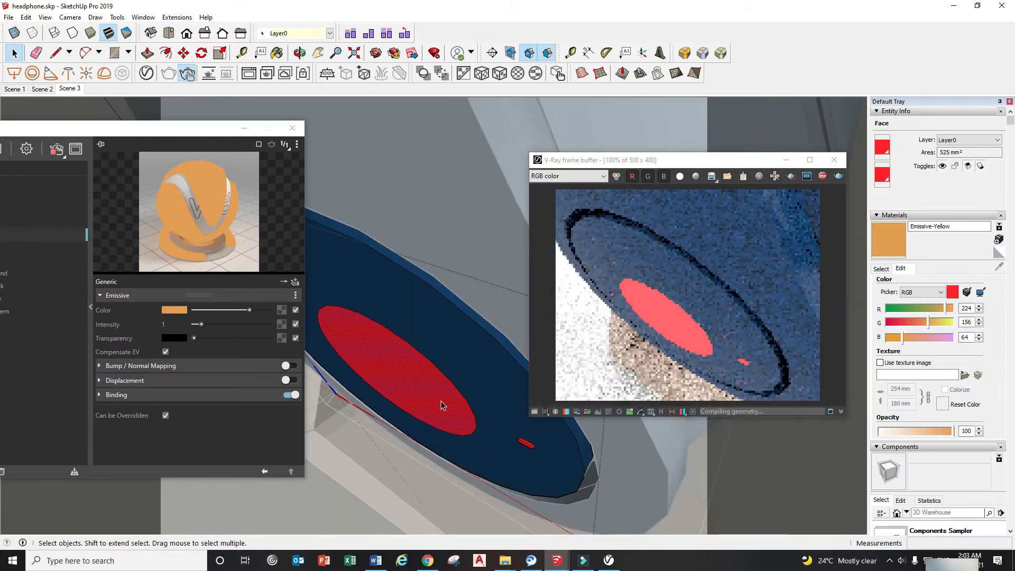
drag(145, 130, 243, 128)
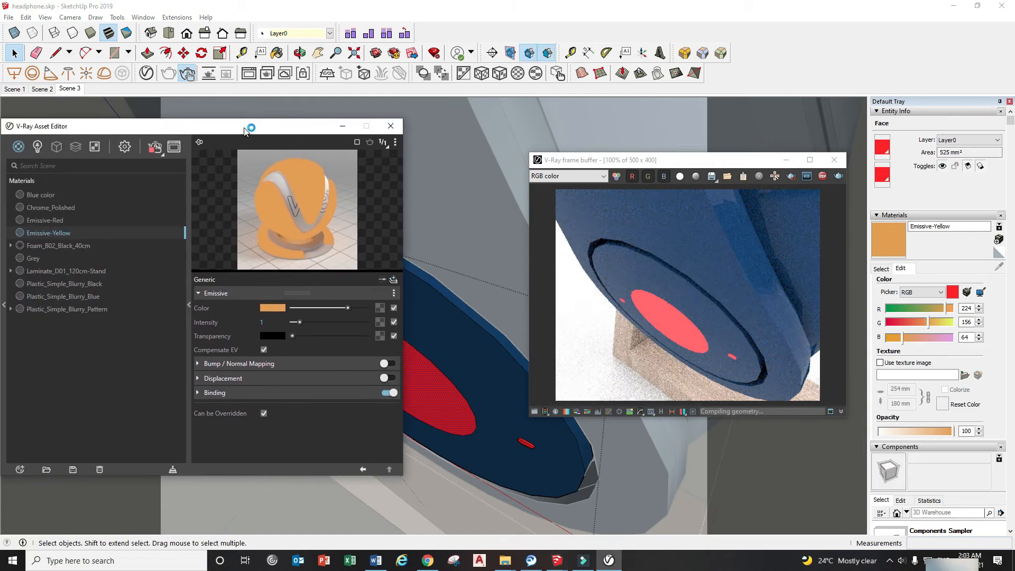
right_click(60, 238)
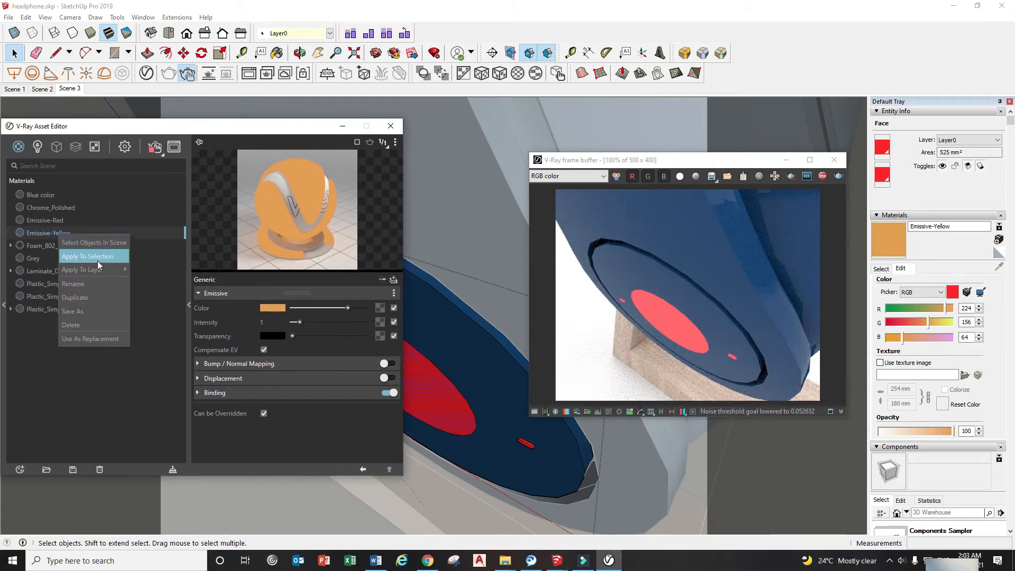
click(92, 262)
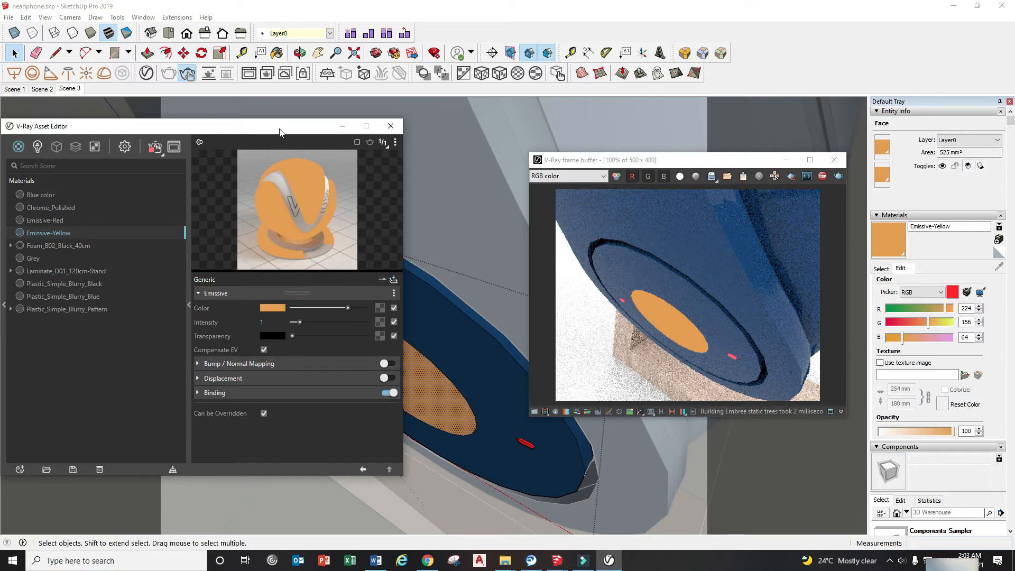
- Paint the small red slots beside the yellow oval on the ear cup disc with Emissive-Yellow
drag(279, 132, 214, 126)
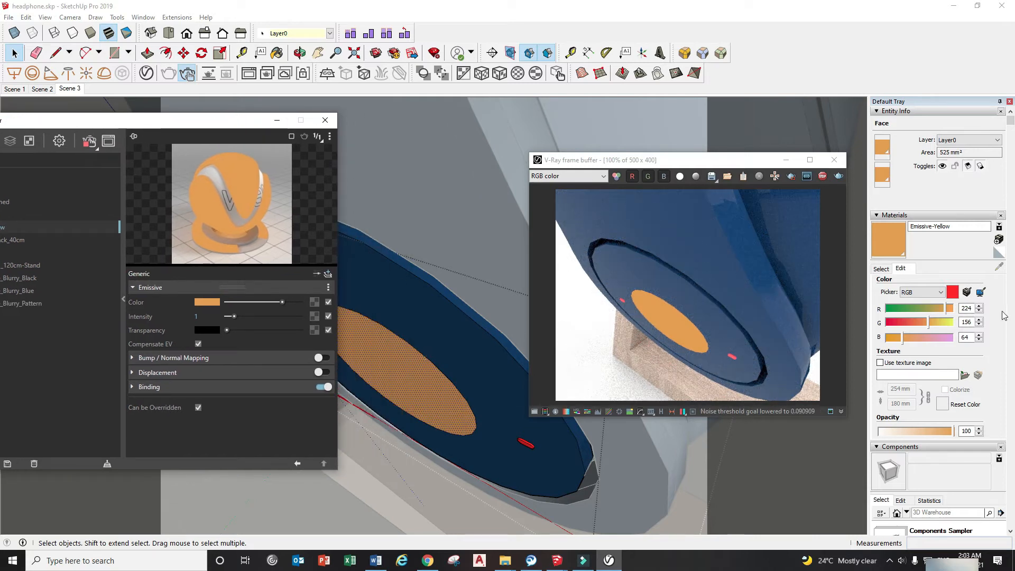
key(b)
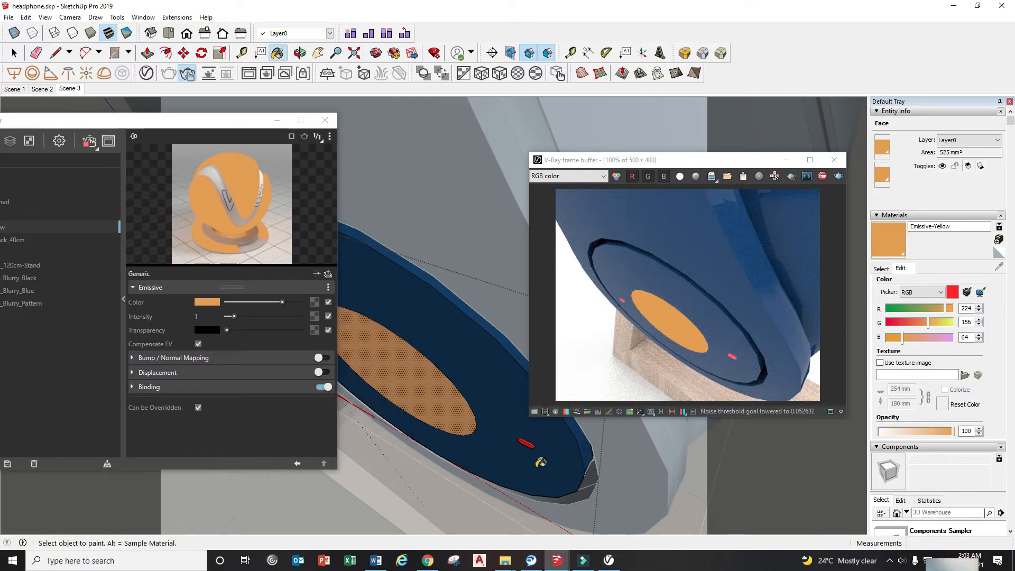
scroll(529, 426, up, 3)
click(529, 428)
scroll(534, 429, up, 3)
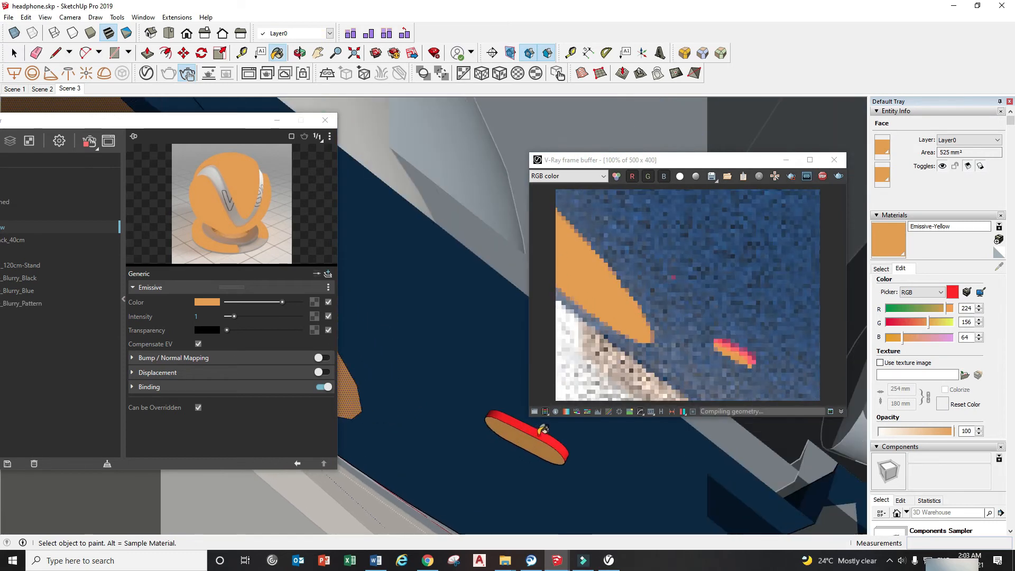
scroll(649, 451, down, 7)
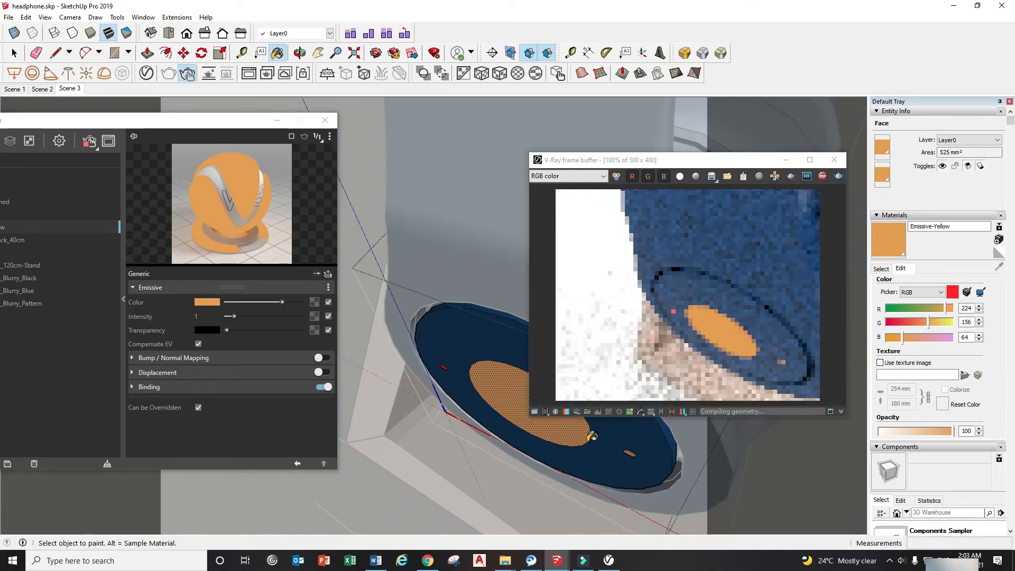
scroll(449, 370, up, 2)
scroll(448, 370, up, 5)
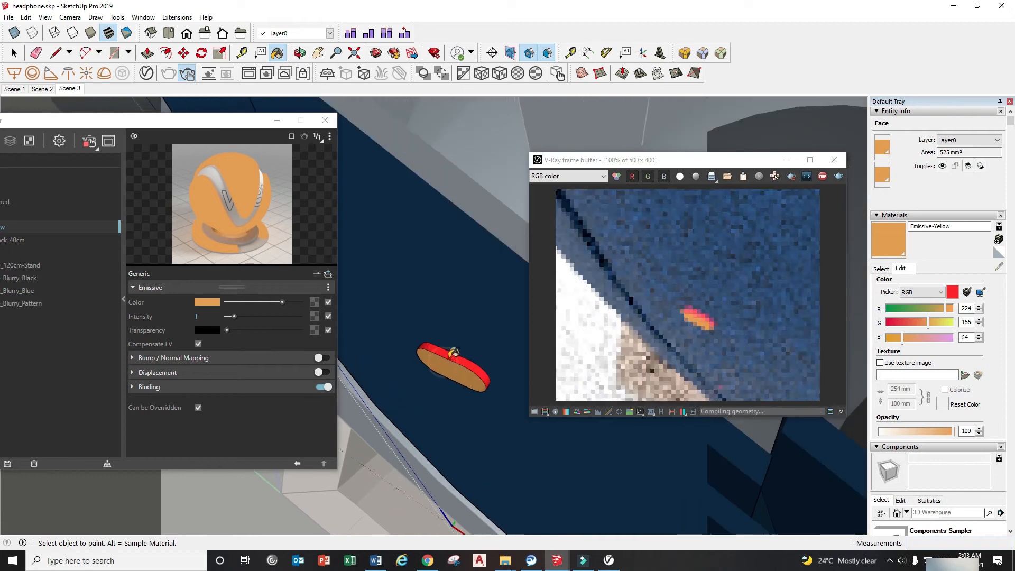
click(452, 353)
scroll(444, 365, down, 6)
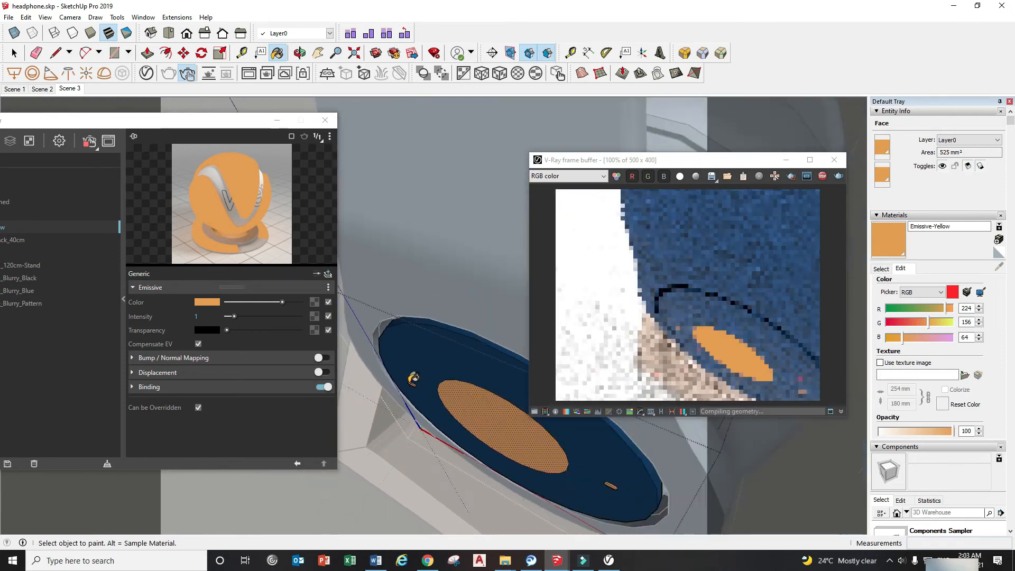
key(space)
- Select the thin red strip surface running around the ear cup and apply Emissive-Yellow to it
scroll(469, 349, up, 5)
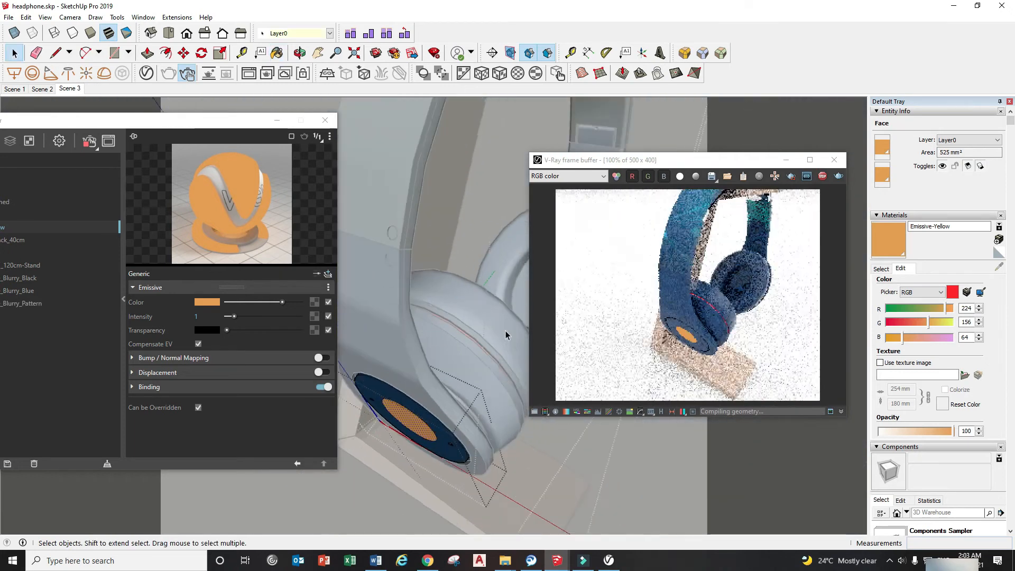
mouse_move(470, 349)
middle_down()
mouse_move(397, 376)
mouse_move(460, 342)
middle_up()
scroll(457, 365, up, 2)
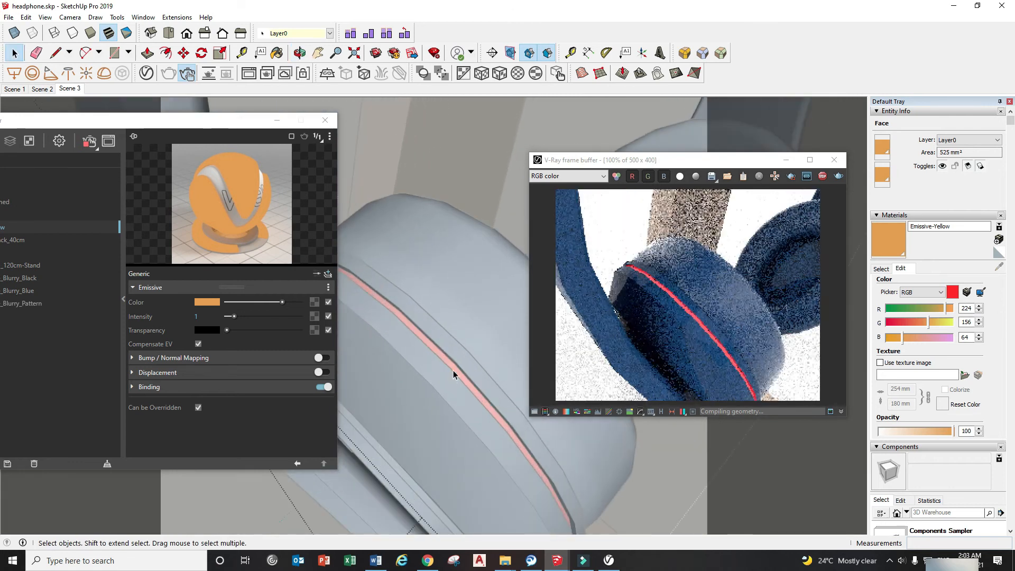
click(453, 373)
scroll(441, 366, up, 2)
click(442, 362)
scroll(442, 362, up, 2)
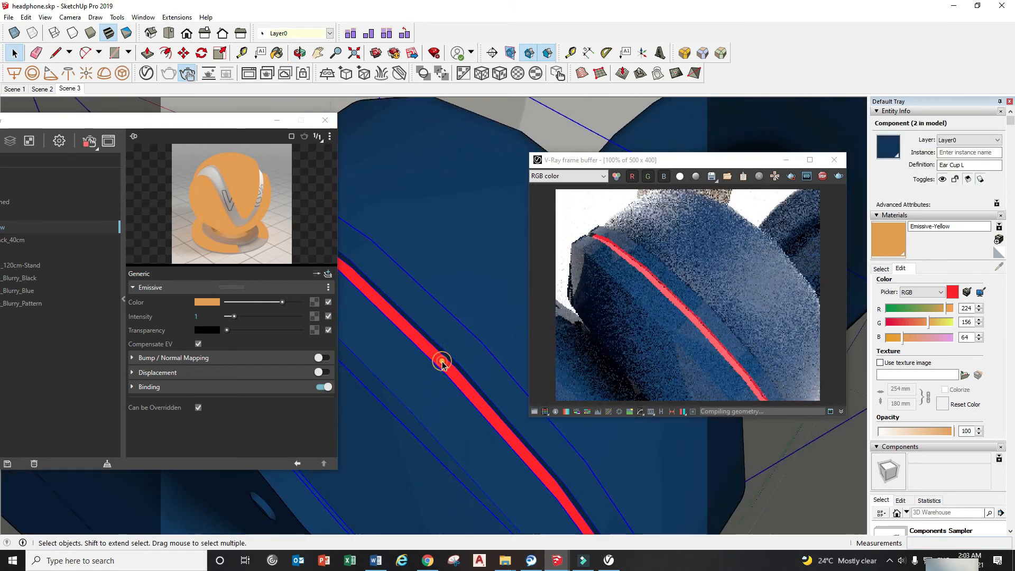
double_click(442, 362)
click(442, 362)
double_click(442, 361)
click(442, 362)
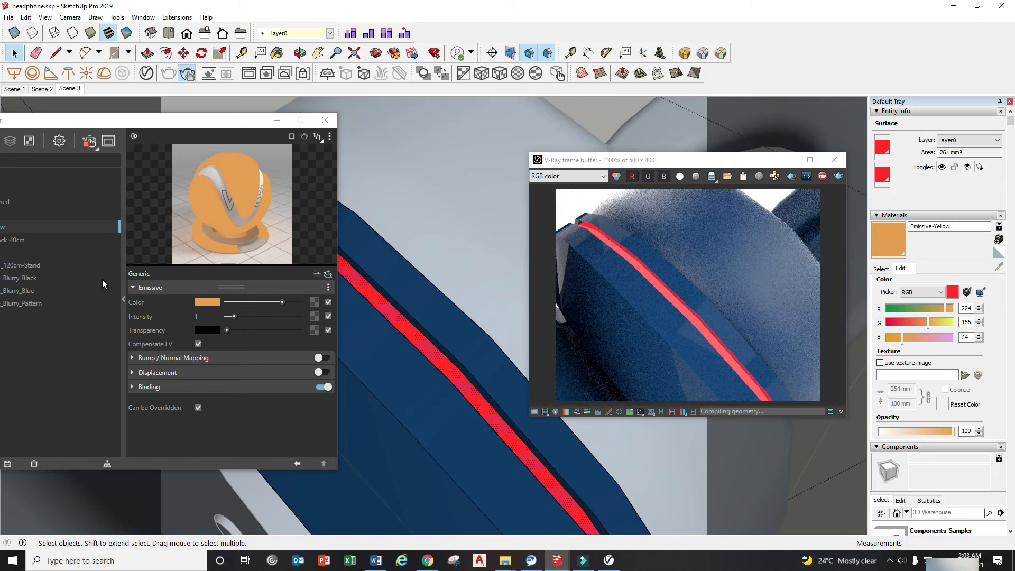
right_click(10, 230)
click(37, 244)
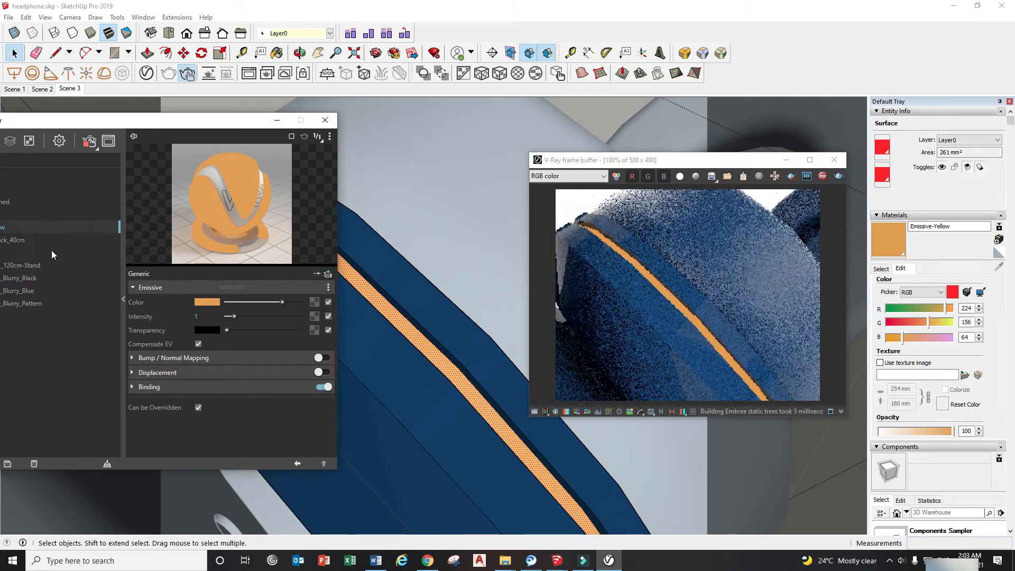
- Apply Emissive-Yellow to the adjoining section of the ear cup's red strip
click(461, 292)
scroll(421, 334, down, 3)
middle_drag(424, 337, 449, 344)
double_click(411, 277)
click(411, 277)
right_click(4, 226)
click(36, 246)
- Apply Emissive-Yellow to another red surface on the ear cup, then restore the Scene 3 view and leave component editing
scroll(373, 366, down, 5)
middle_drag(374, 366, 410, 319)
double_click(411, 319)
click(411, 319)
drag(181, 122, 265, 127)
right_click(59, 231)
click(87, 253)
click(70, 89)
click(620, 468)
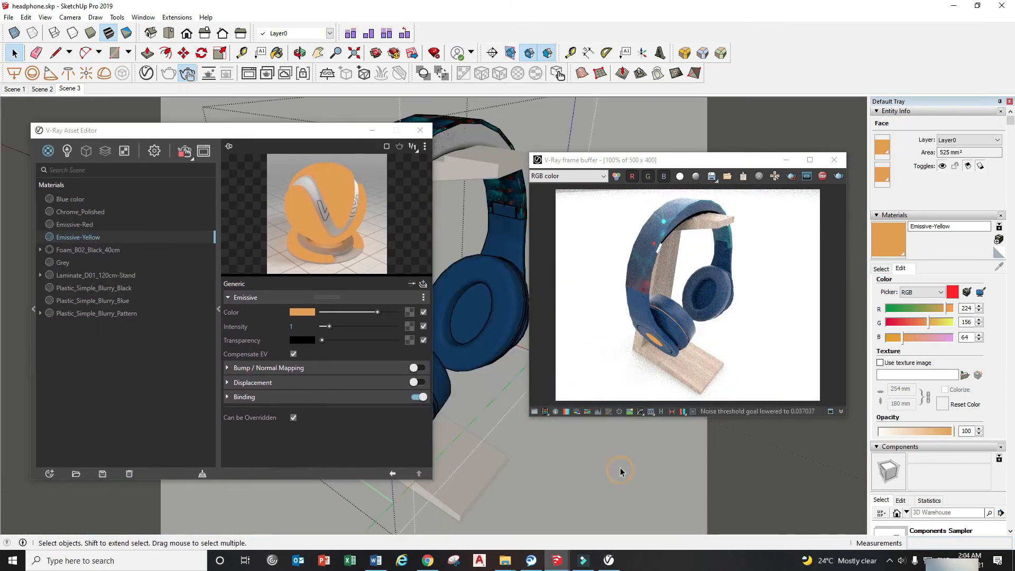
- Sample the headband's patterned material to bring up the Plastic_Simple_Blurry_Pattern settings
click(882, 269)
click(999, 267)
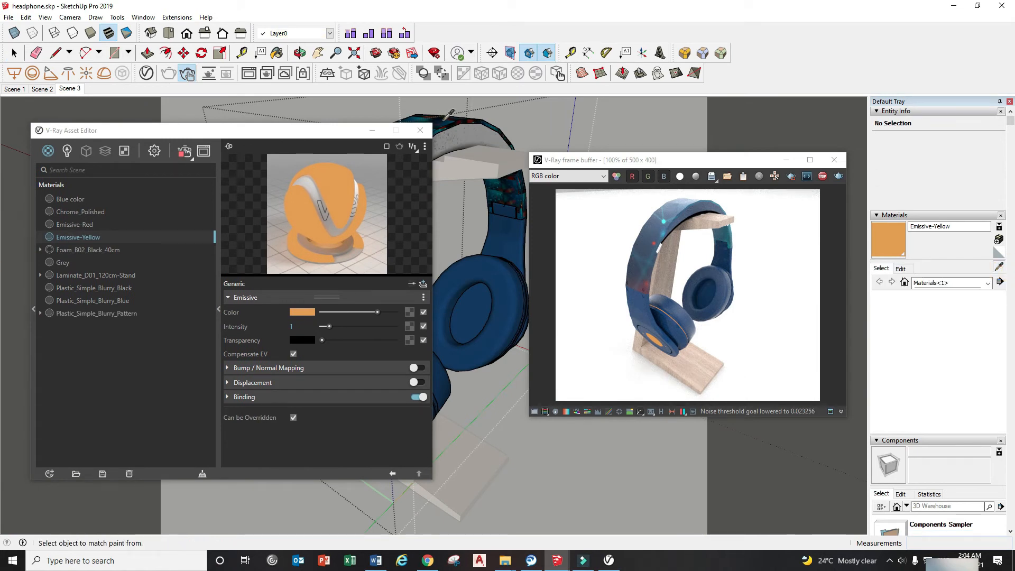
click(444, 120)
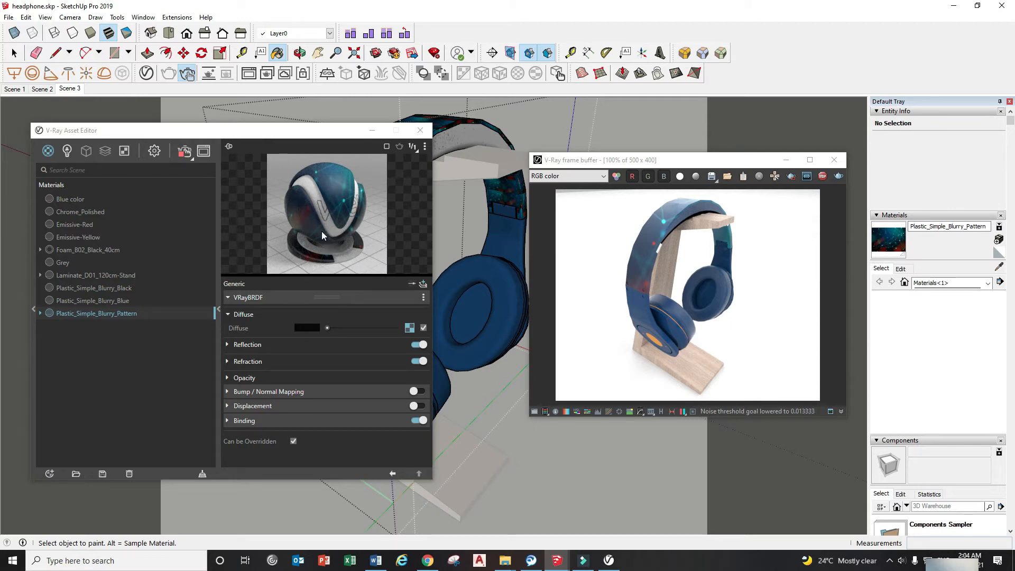
- Set the reflection glossiness of Plastic_Simple_Blurry_Pattern to 0.8
drag(288, 135, 223, 126)
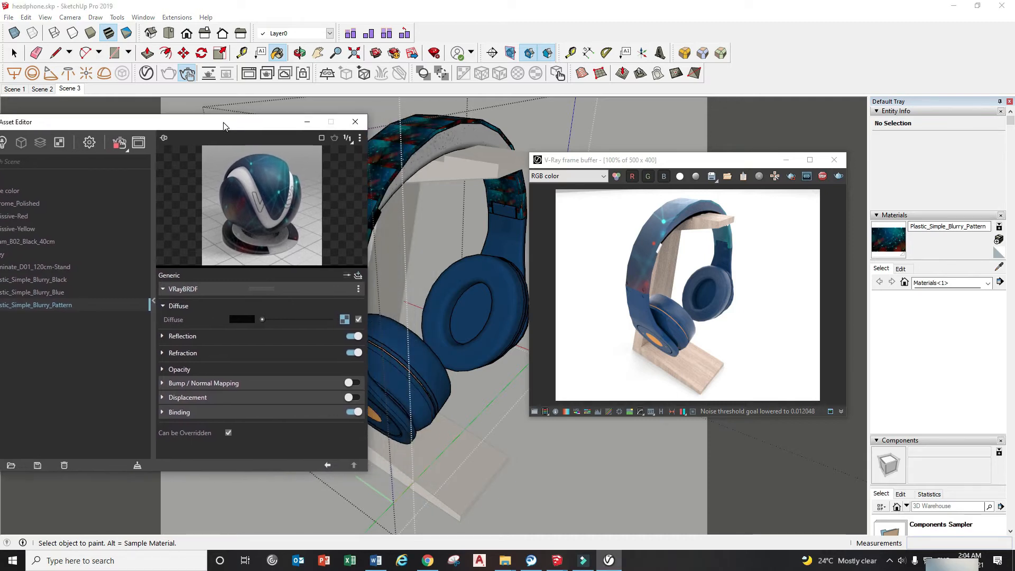
click(162, 336)
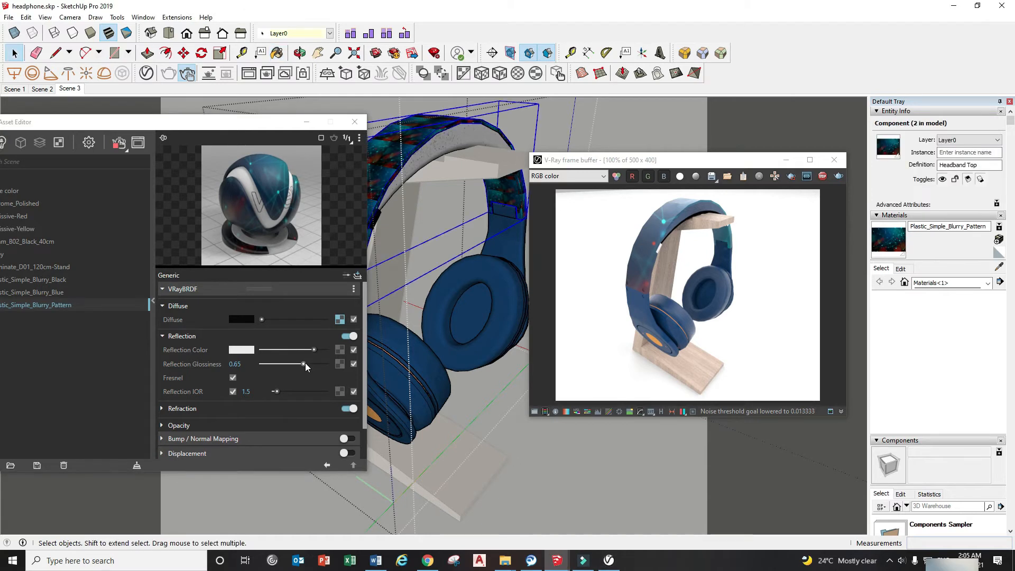
click(244, 363)
drag(243, 364, 238, 363)
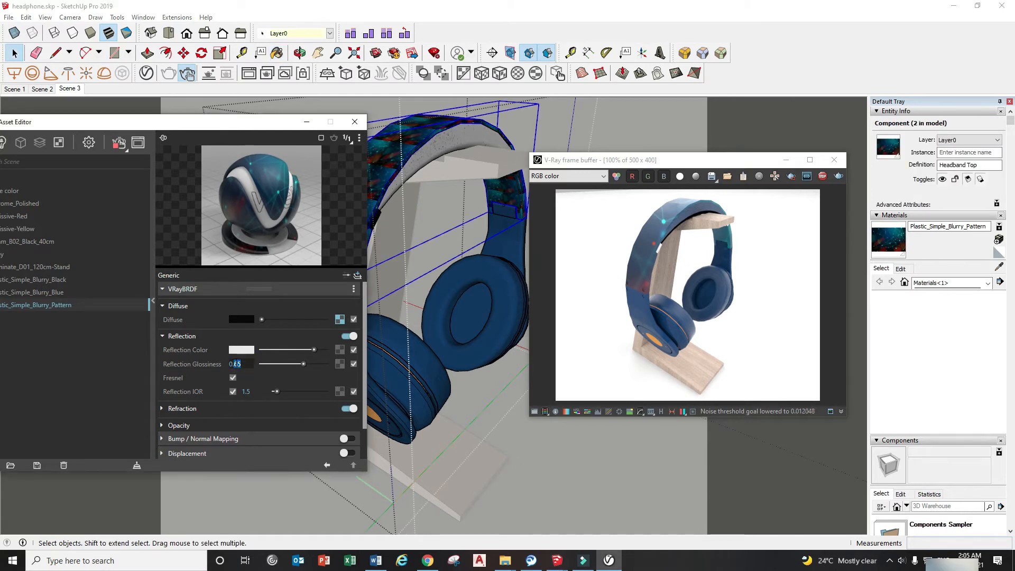
text(8)
key(Return)
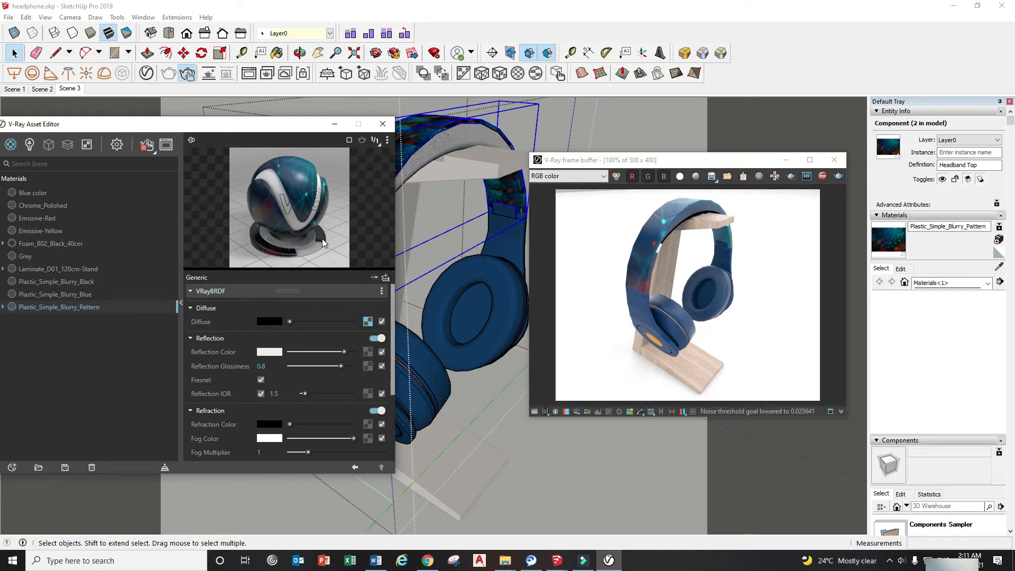
- Try a reflection glossiness of 1 on the pattern material and return it to 0.8
drag(344, 366, 357, 367)
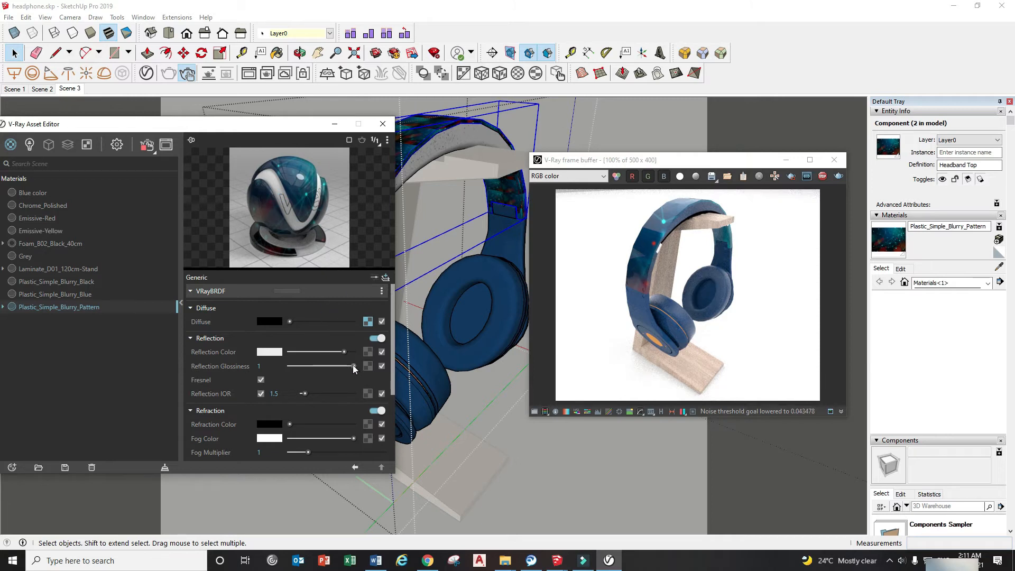
click(271, 365)
text(0.8)
key(Return)
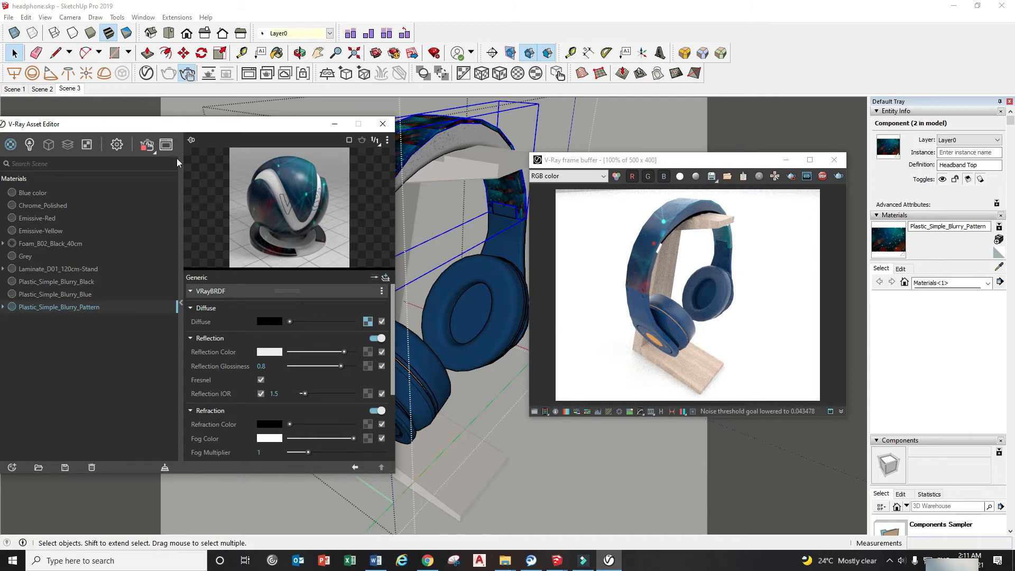
- Set the emissive intensity of Emissive-Yellow to 20
drag(139, 129, 150, 130)
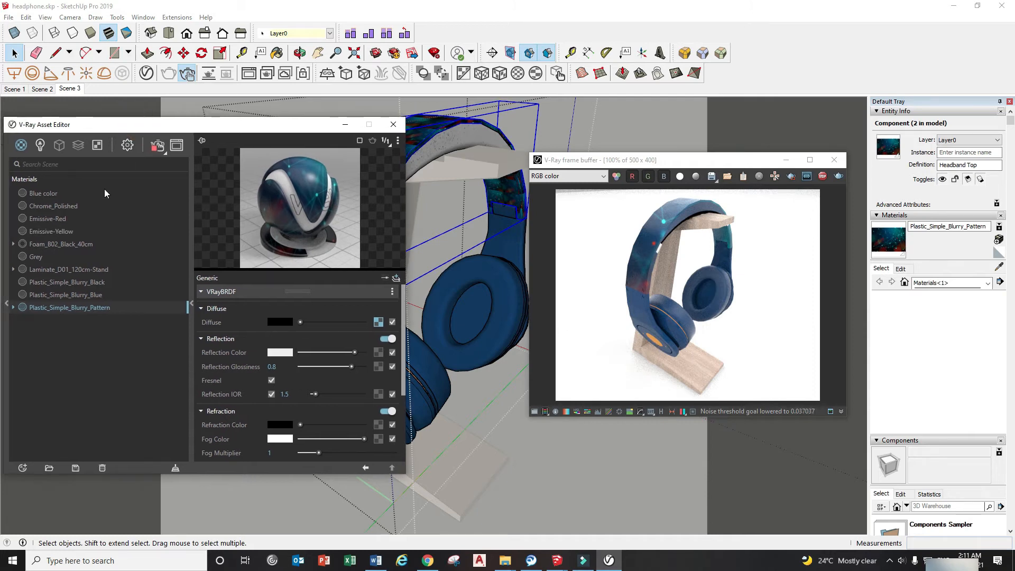
click(65, 233)
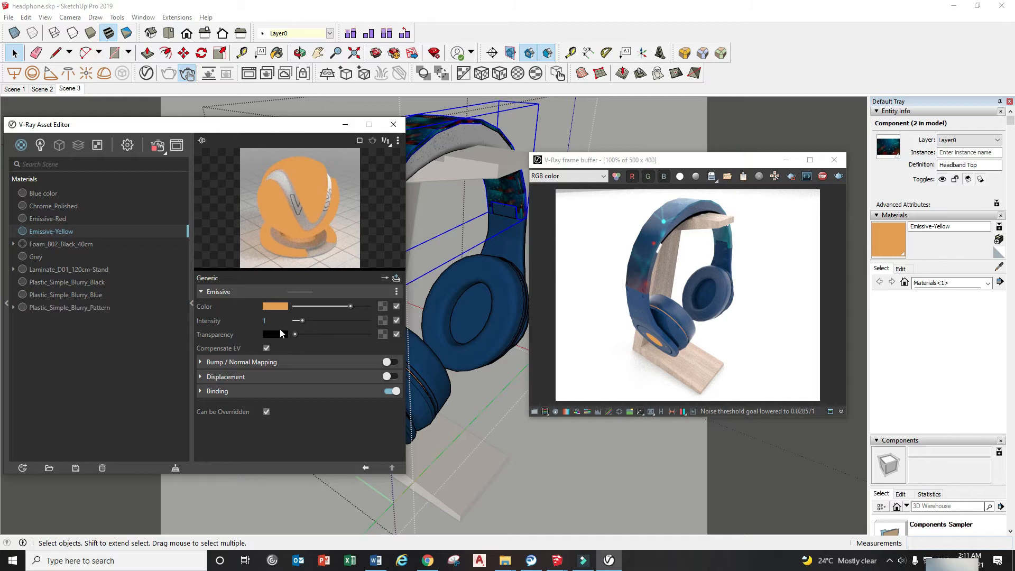
drag(276, 320, 260, 322)
text(20)
key(Return)
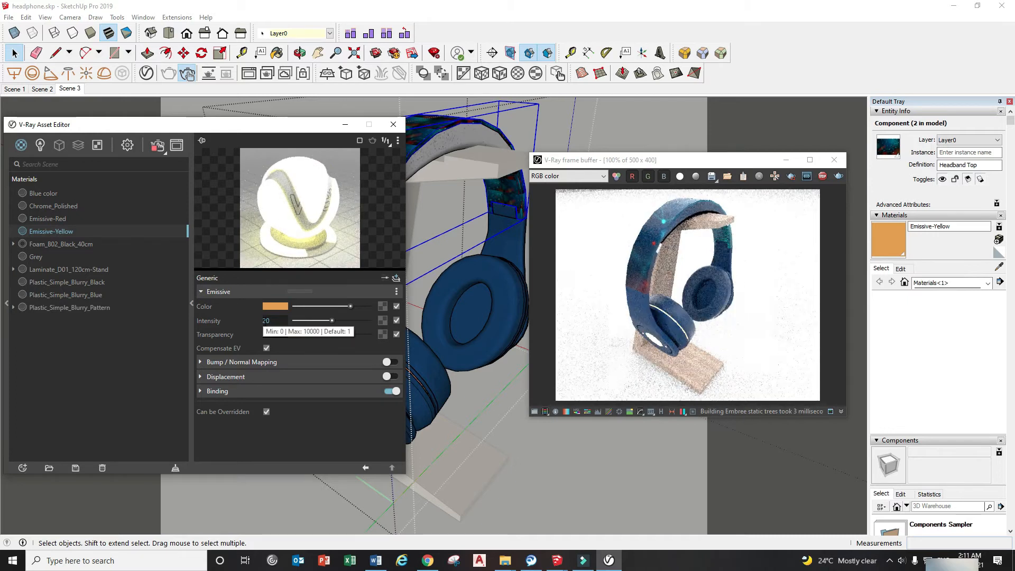
- Try an Emissive-Yellow intensity of 30
drag(278, 322, 259, 328)
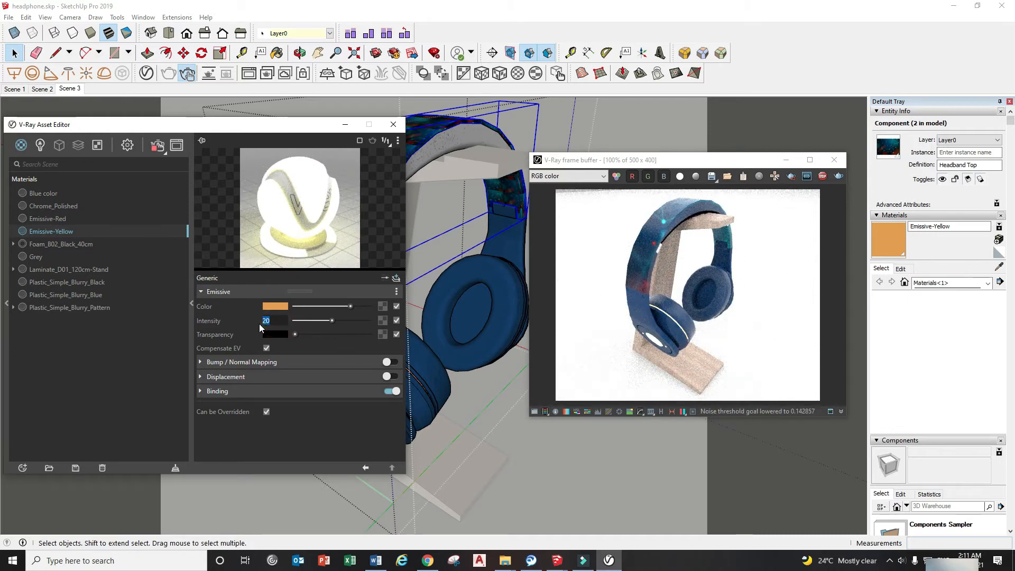
text(30)
key(Return)
key(Return)
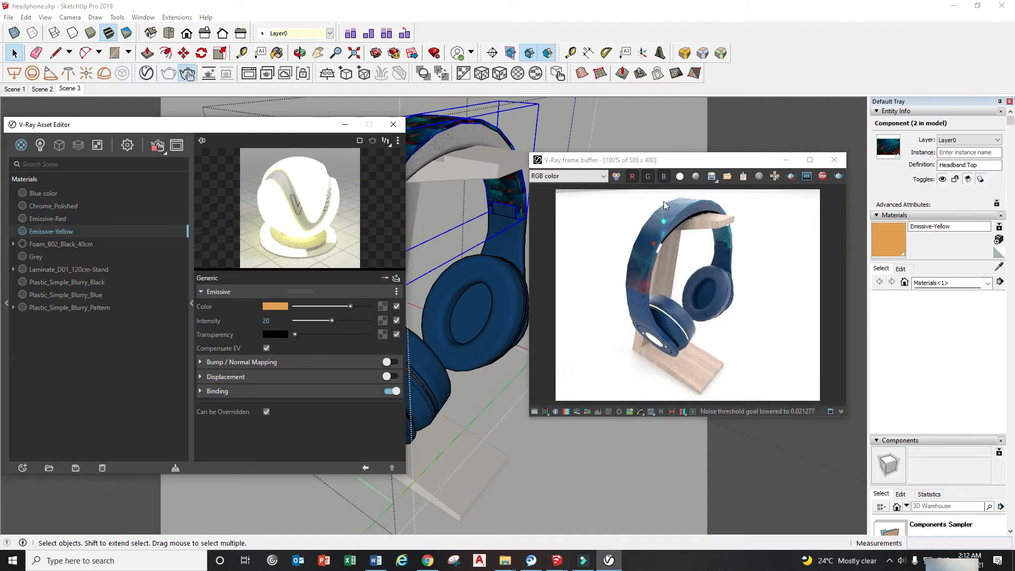
- Stop the interactive render and set the render output size to 2000 by 1600
click(824, 176)
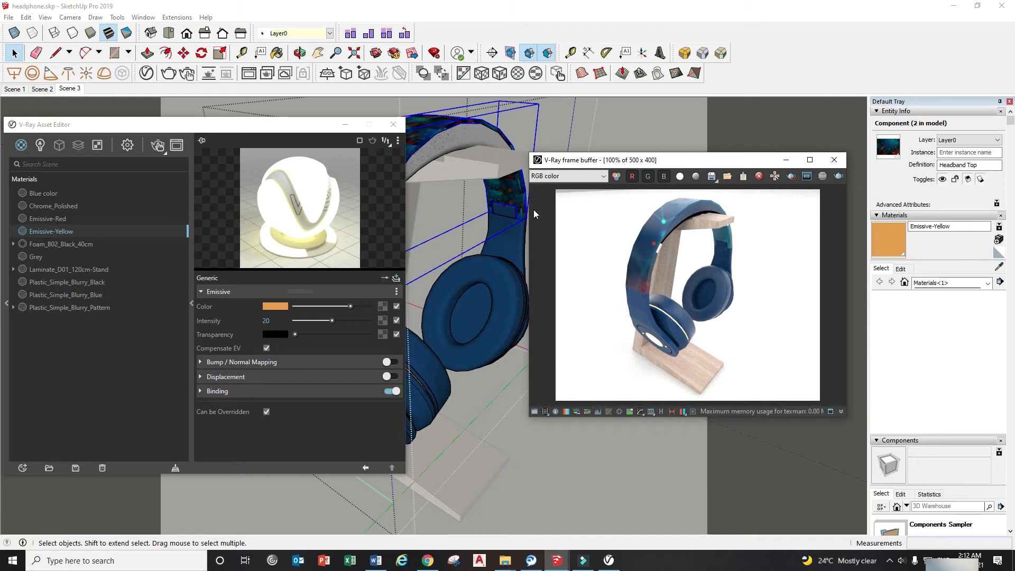
drag(309, 126, 364, 141)
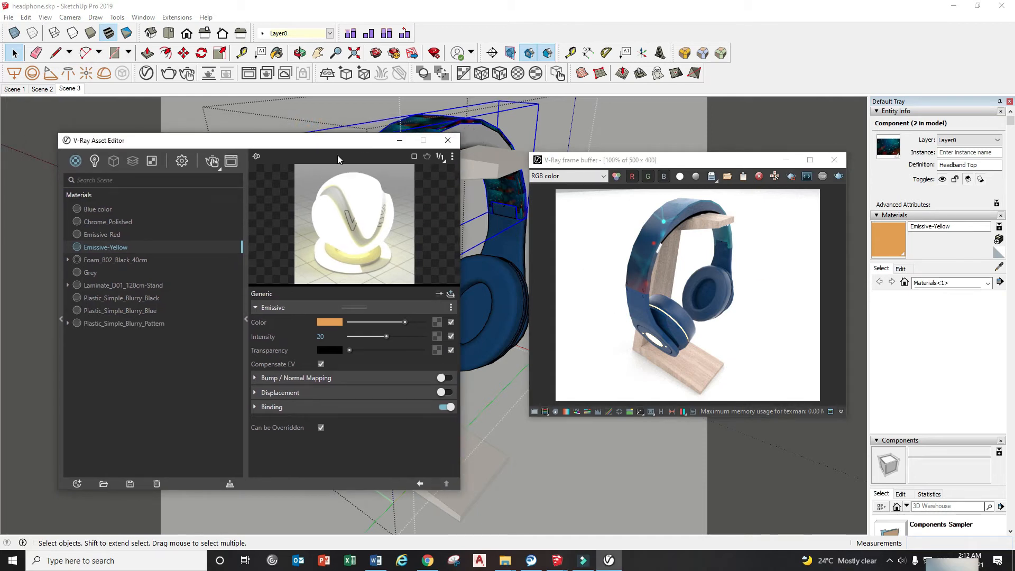
click(182, 162)
click(140, 296)
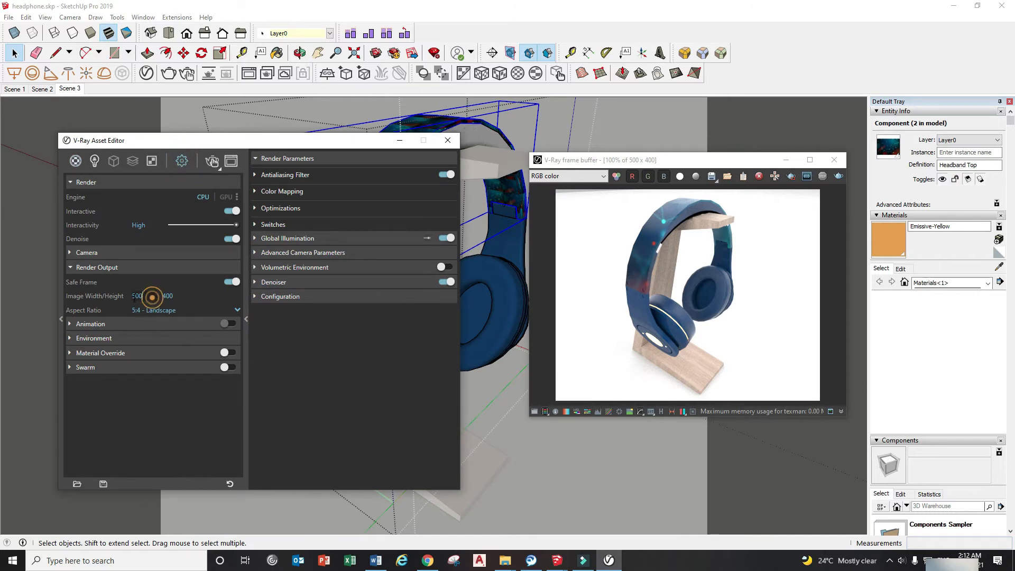
text(2000)
click(173, 296)
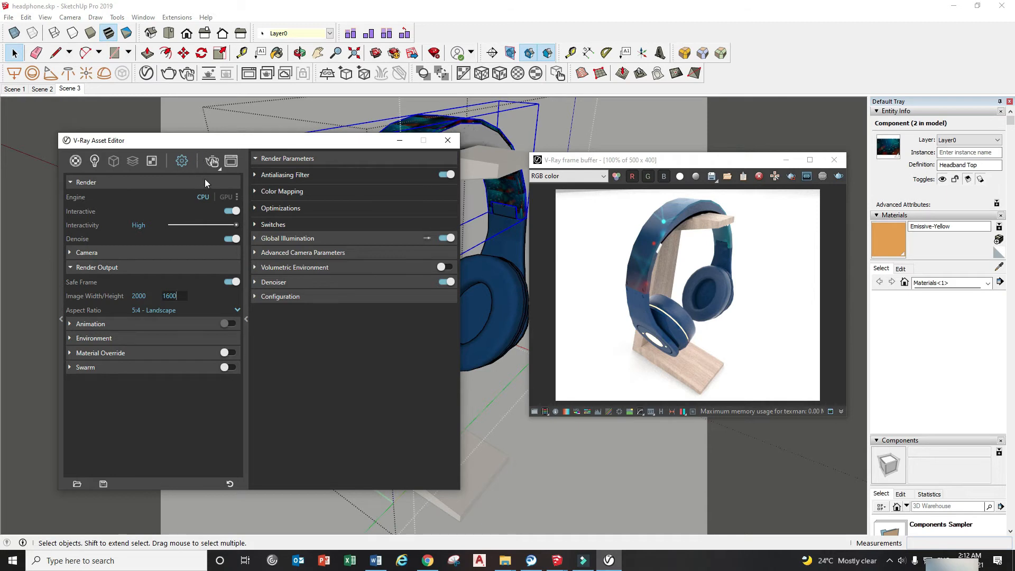
- Try starting a Very High quality render with interactive mode turned off
click(228, 210)
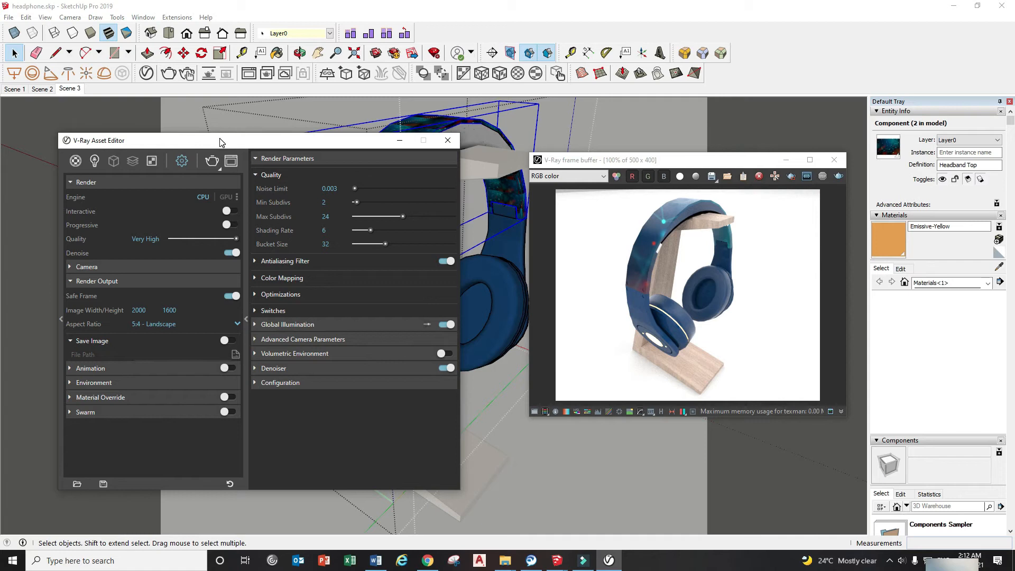
drag(220, 142, 201, 151)
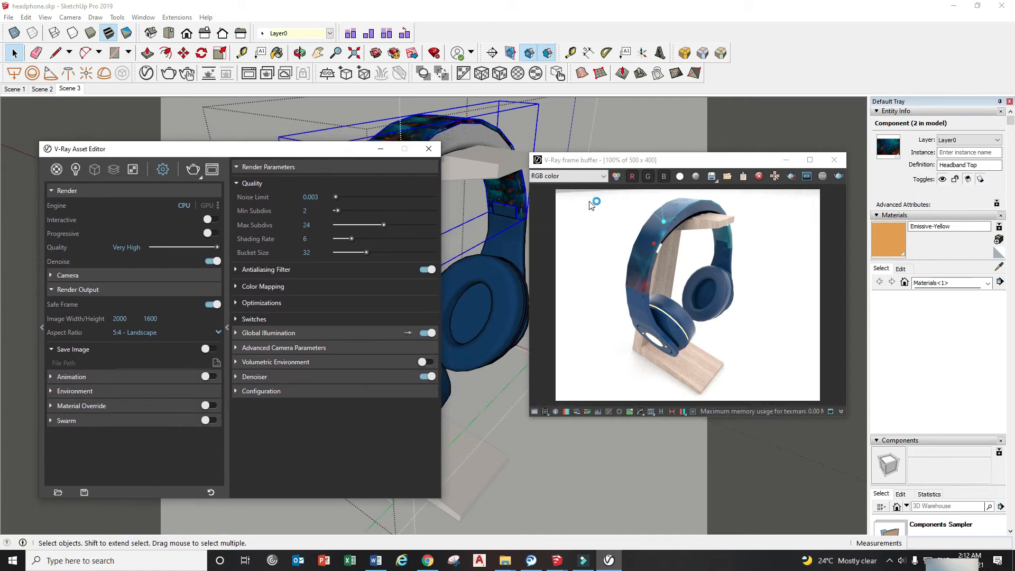
drag(325, 149, 319, 162)
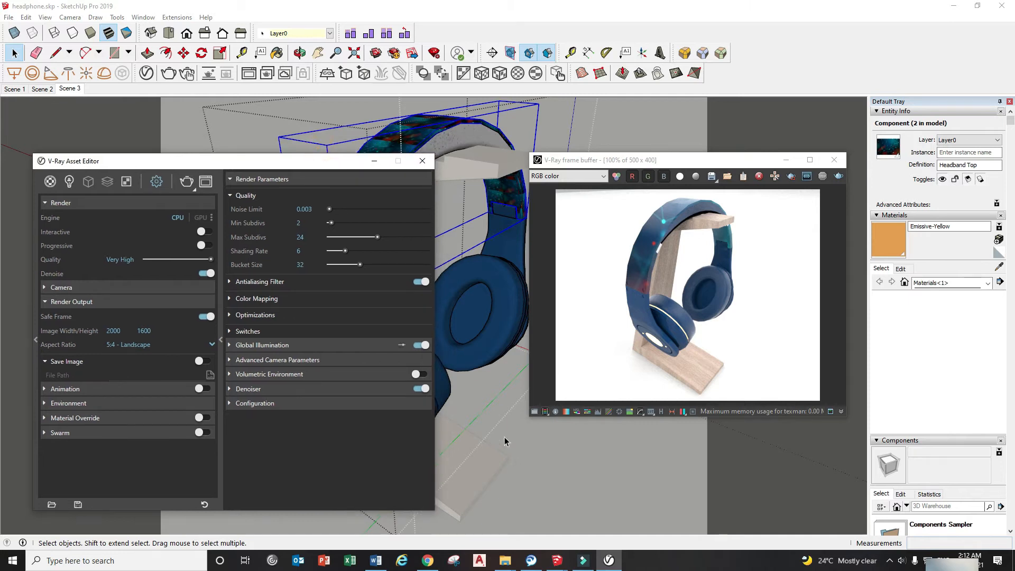
middle_click(504, 438)
middle_drag(531, 445, 521, 446)
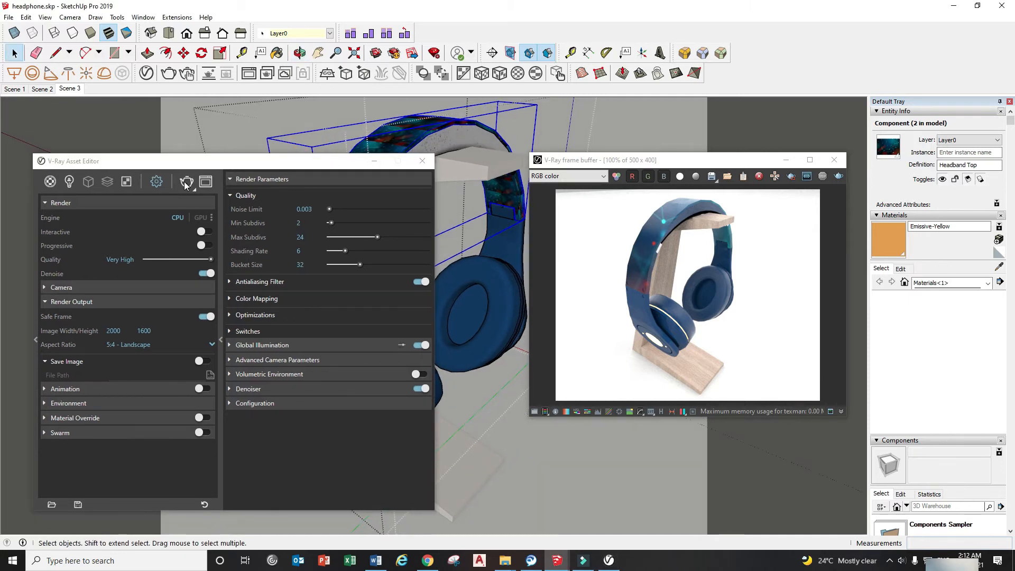
click(186, 182)
- Start an interactive render at the new output size and restore the Scene 3 view
click(220, 339)
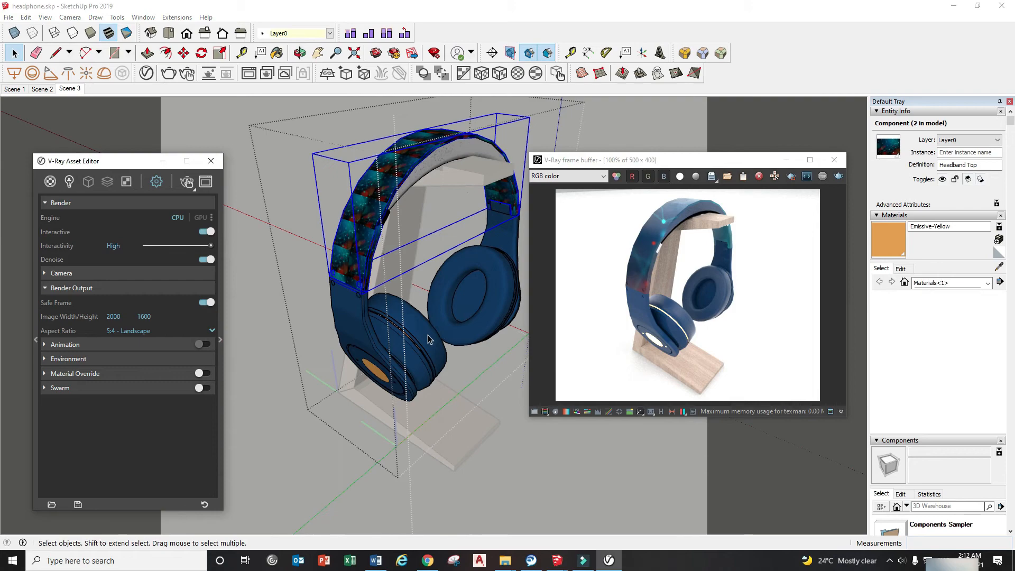
click(186, 182)
drag(481, 55, 715, 53)
scroll(380, 206, up, 2)
scroll(381, 206, down, 1)
mouse_move(381, 205)
shift+middle_down()
mouse_move(367, 261)
mouse_move(380, 259)
shift+middle_up()
click(69, 89)
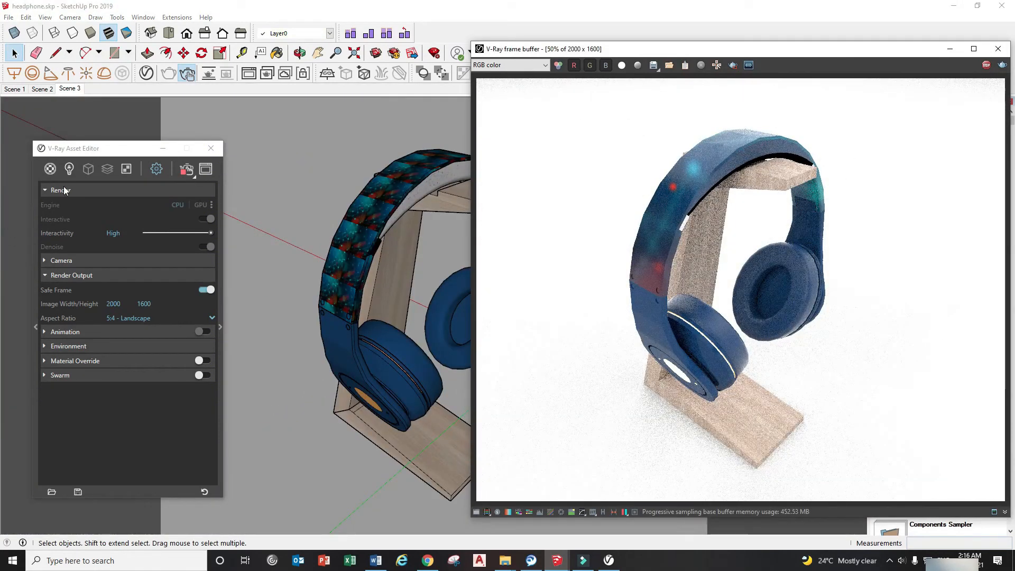
- Set the intensities of Rectangle Light#1, Rectangle Light#2 and Rectangle Light#3 to 300
click(68, 169)
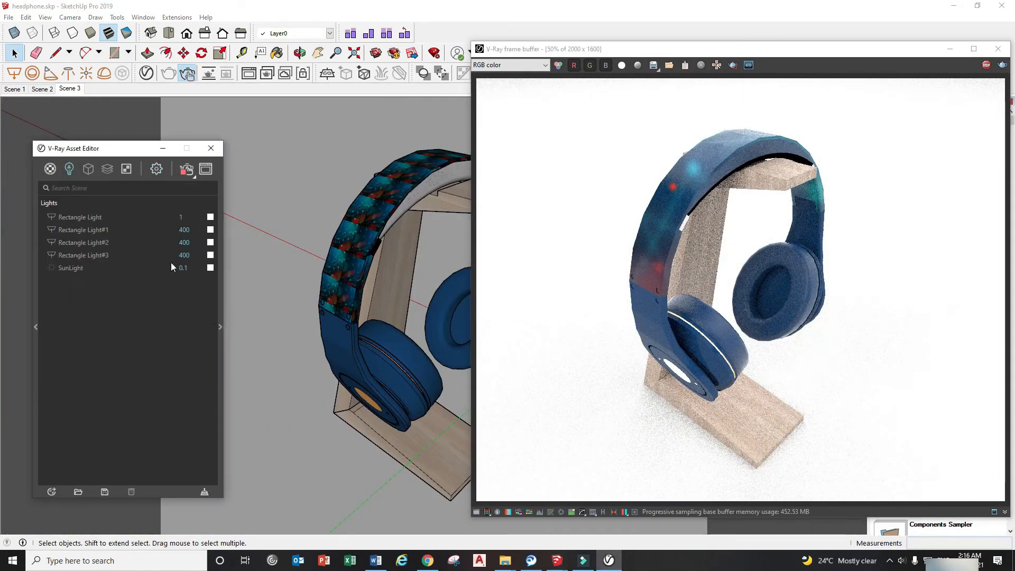
double_click(184, 229)
text(300)
key(Return)
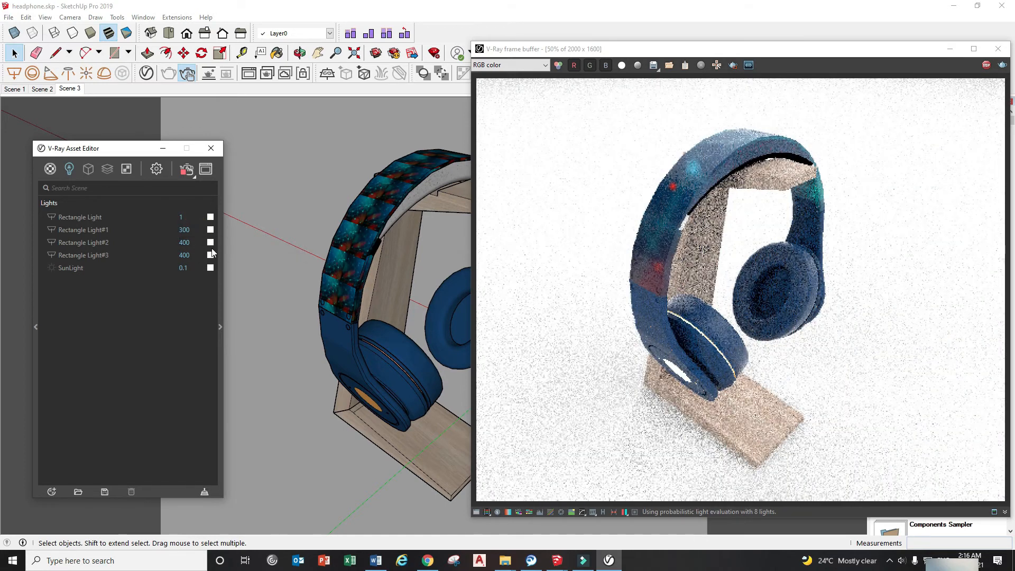
double_click(180, 243)
text(300)
key(Return)
double_click(180, 256)
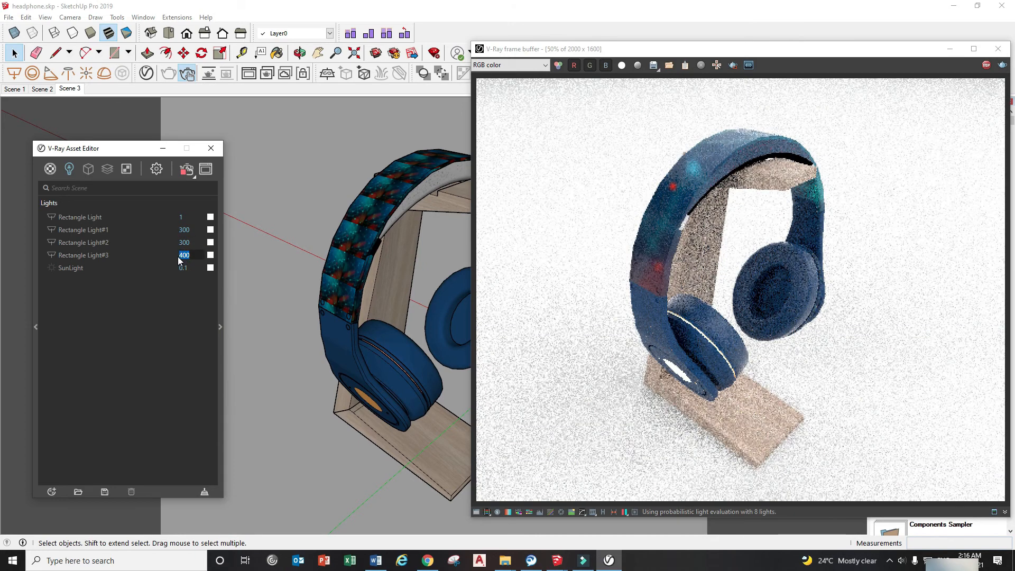
text(300)
key(Return)
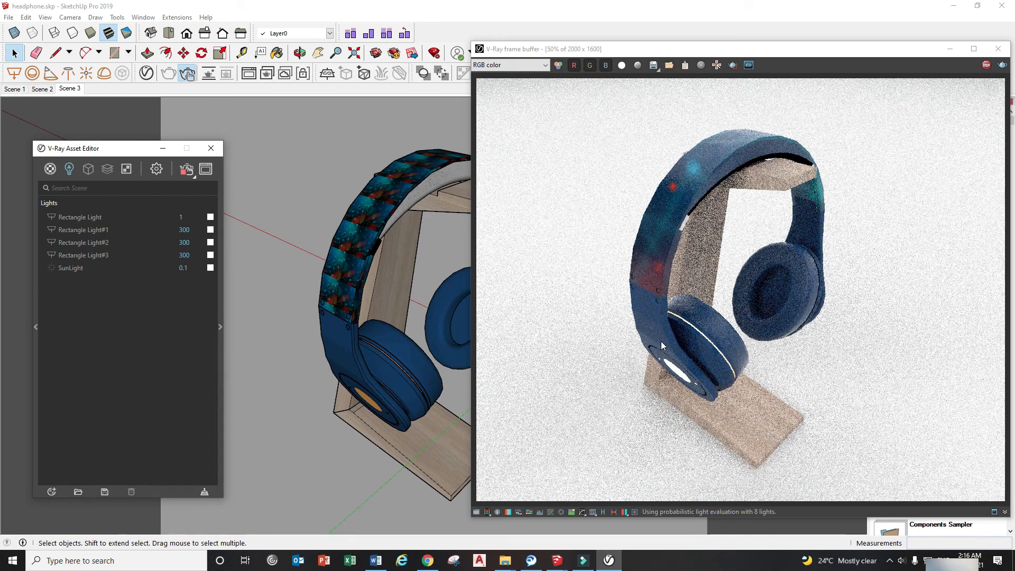
- Try an emissive intensity of 50 on Emissive-Yellow and settle on 15
click(49, 168)
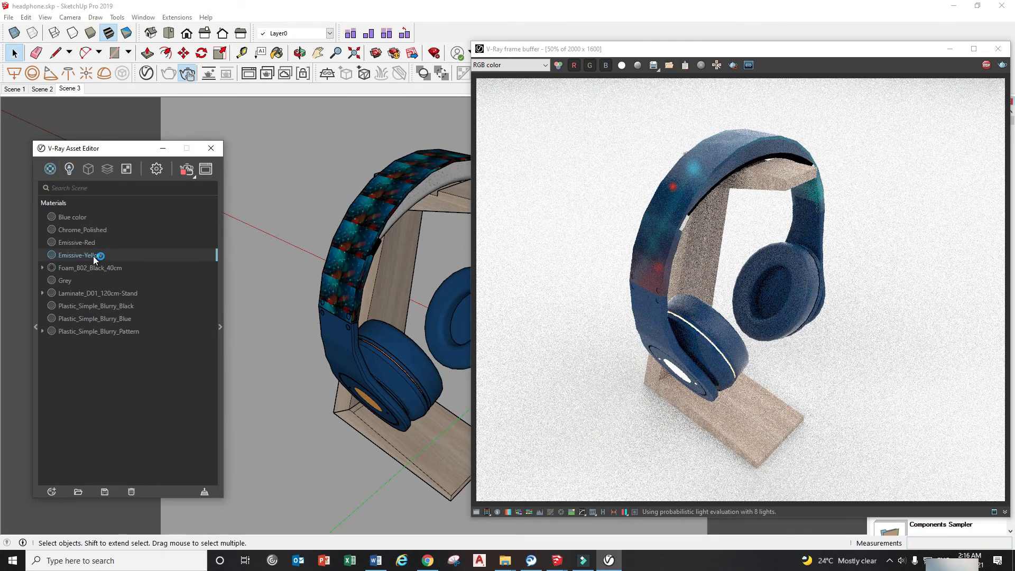
click(221, 326)
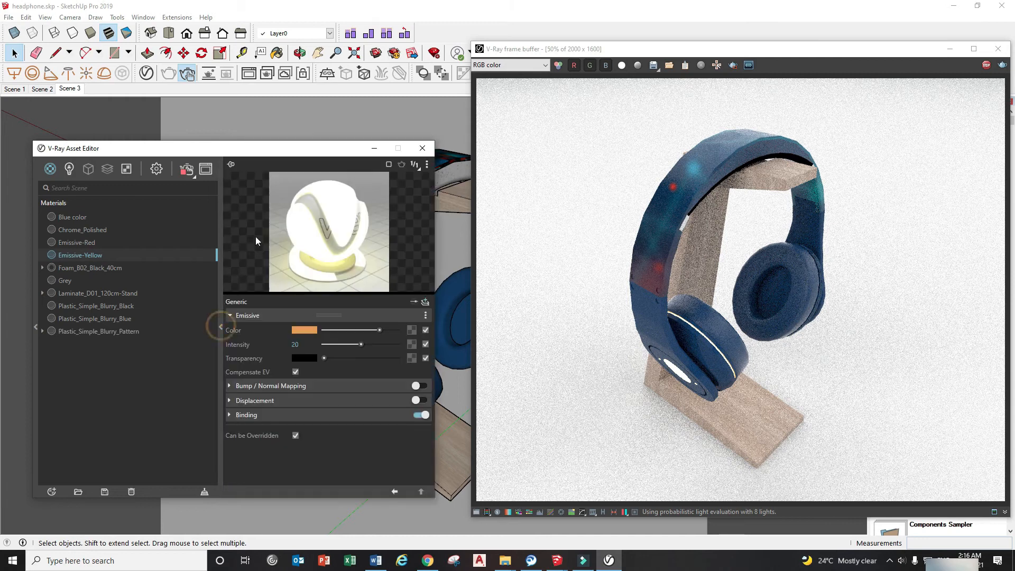
drag(313, 154, 170, 151)
click(238, 329)
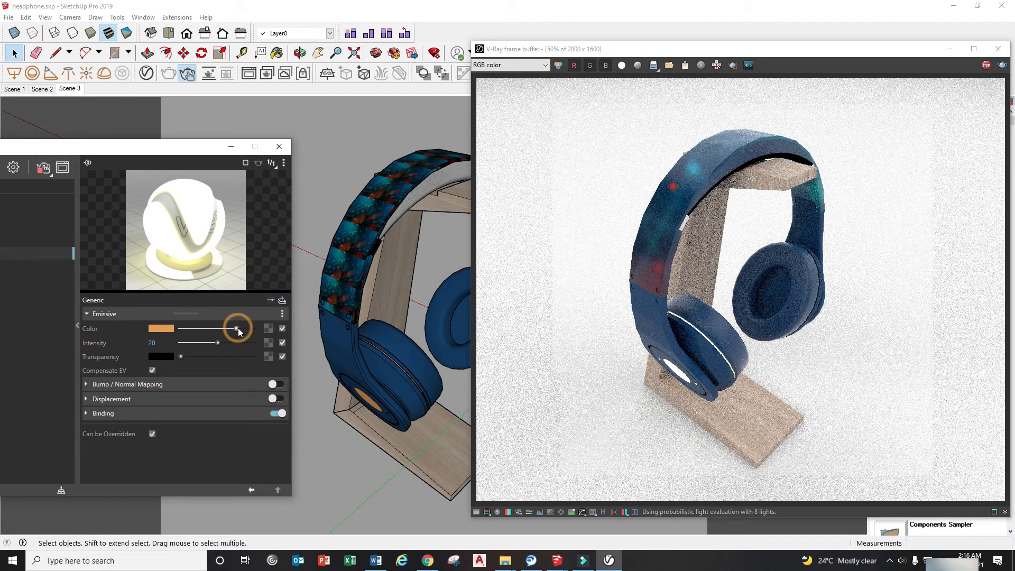
click(148, 344)
text(50)
key(Return)
click(157, 343)
text(15)
key(Return)
- Stop the interactive render and launch a Very High quality render with interactive mode turned off
drag(131, 149, 321, 145)
click(231, 164)
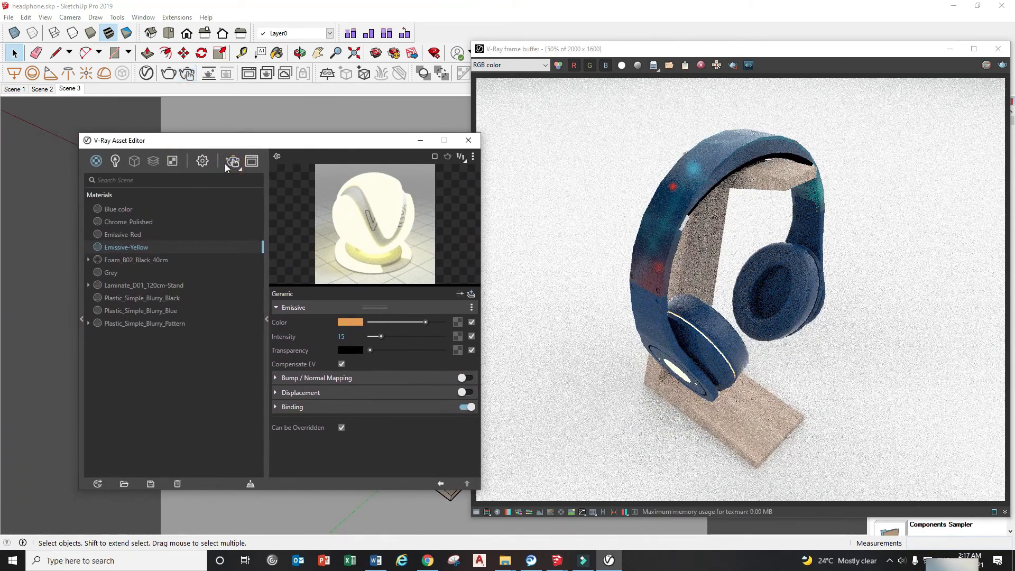
click(203, 161)
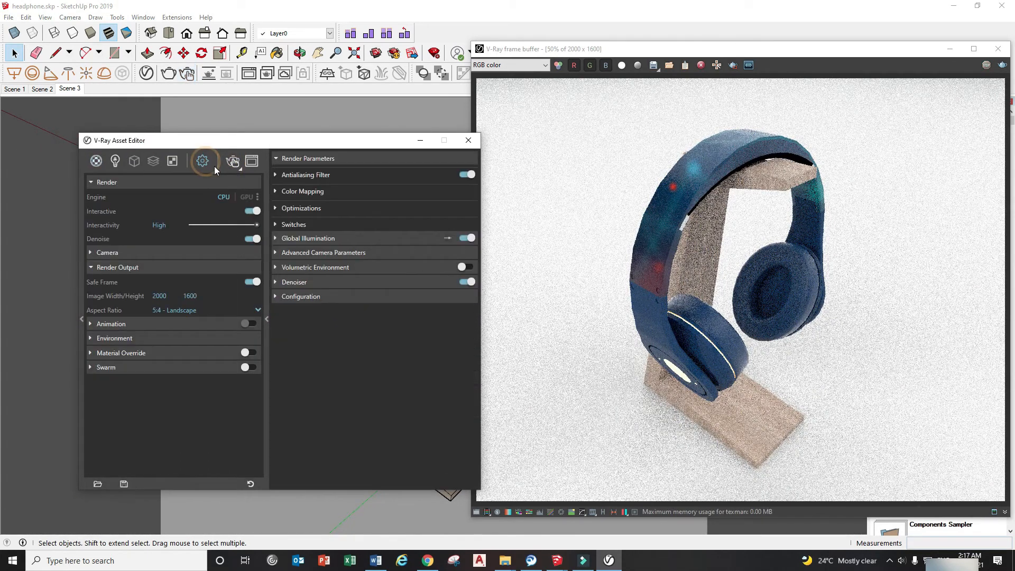
click(253, 211)
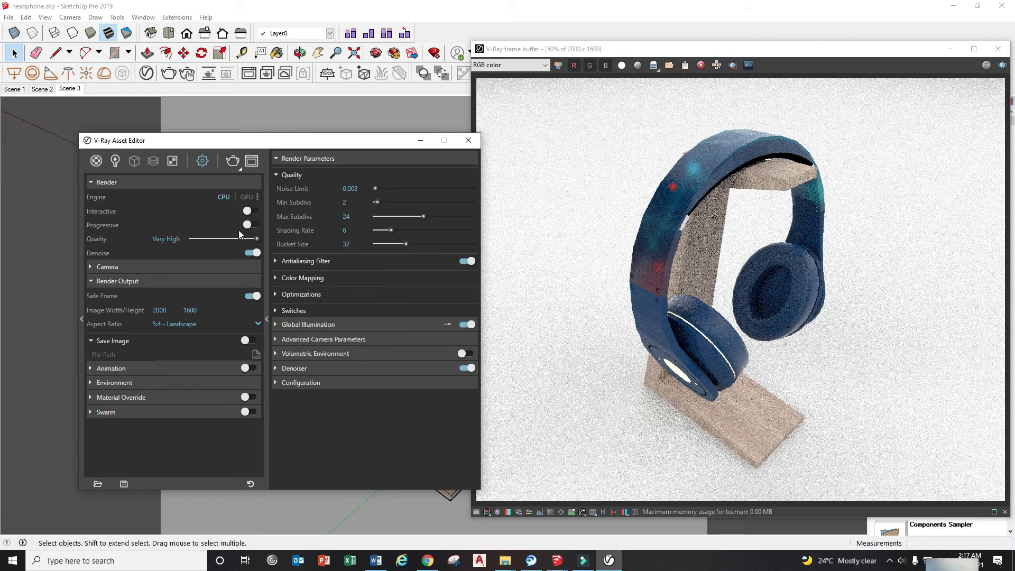
drag(223, 140, 200, 142)
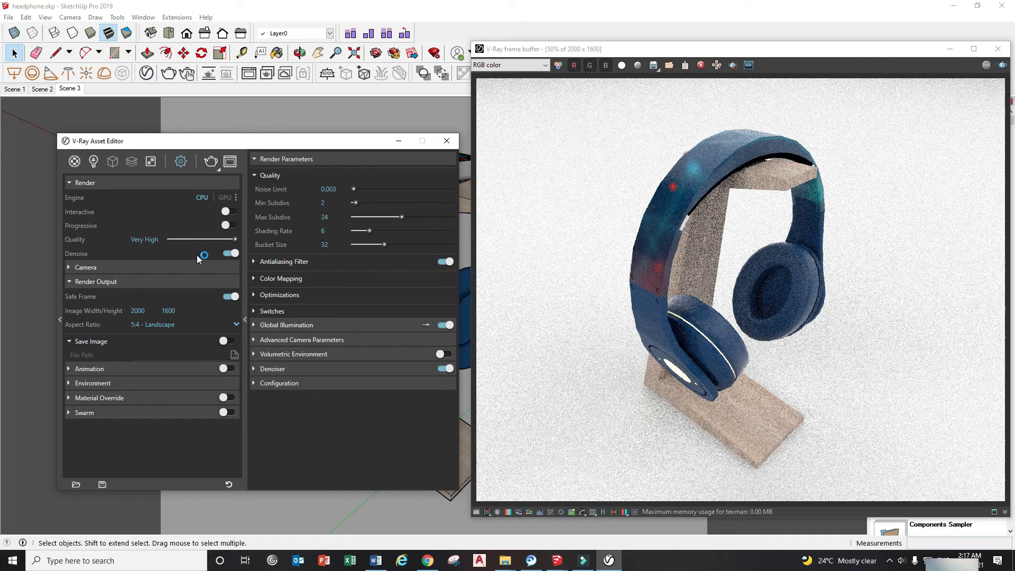
click(212, 163)
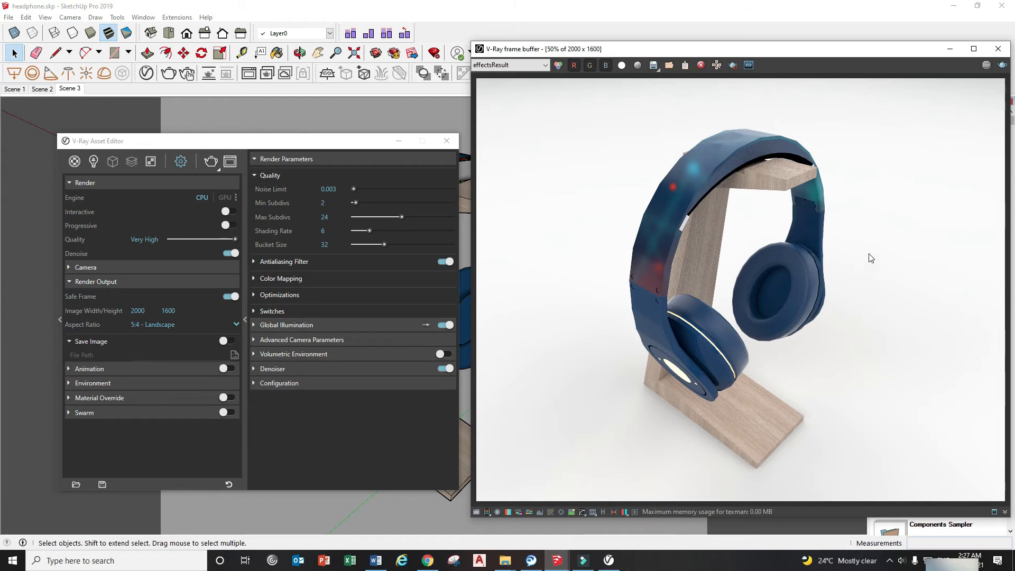
- Save the rendered image as a PNG named scene 3 in the headphone render folder
drag(786, 52, 694, 51)
click(562, 65)
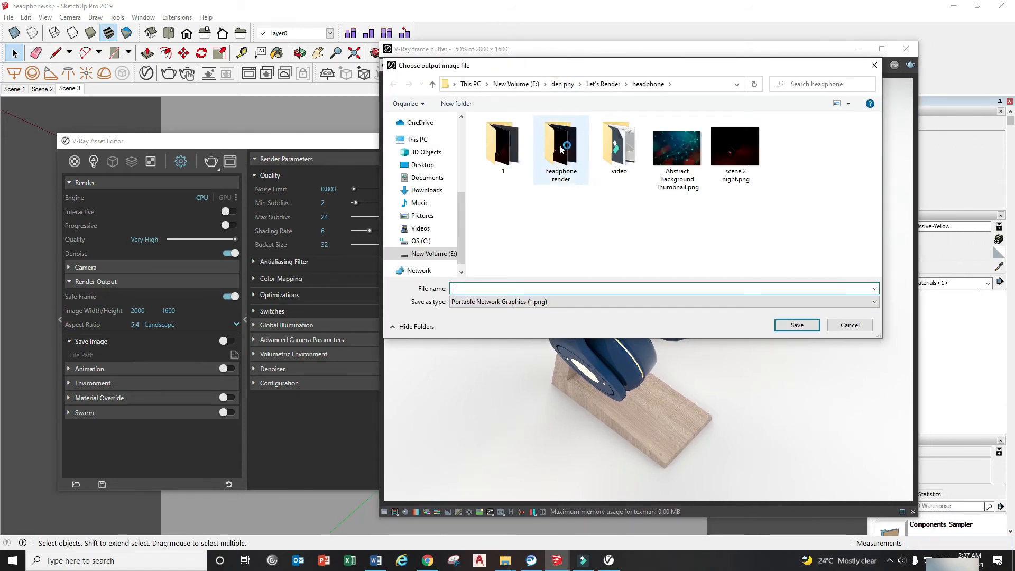
double_click(562, 149)
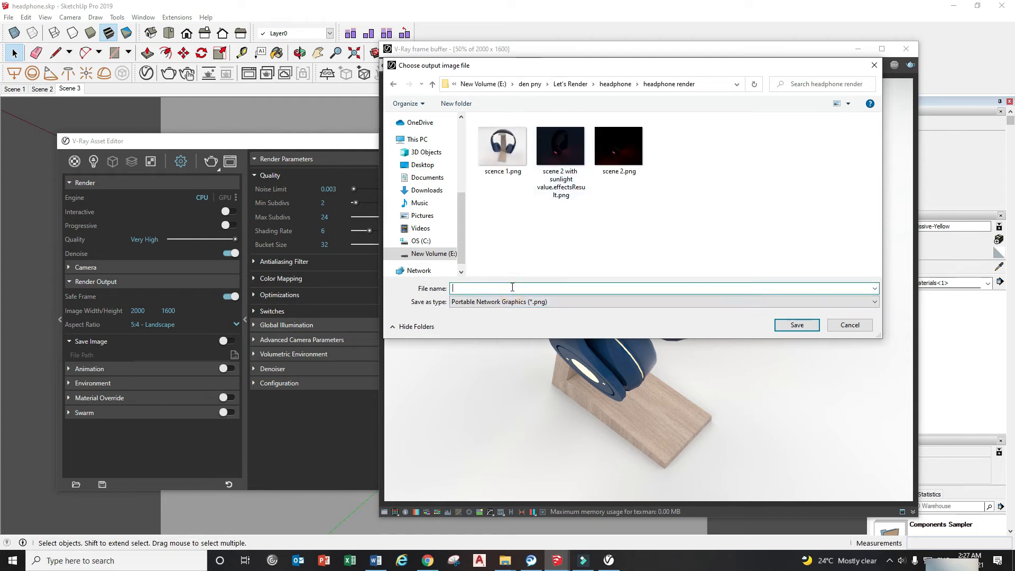
text(scene 3)
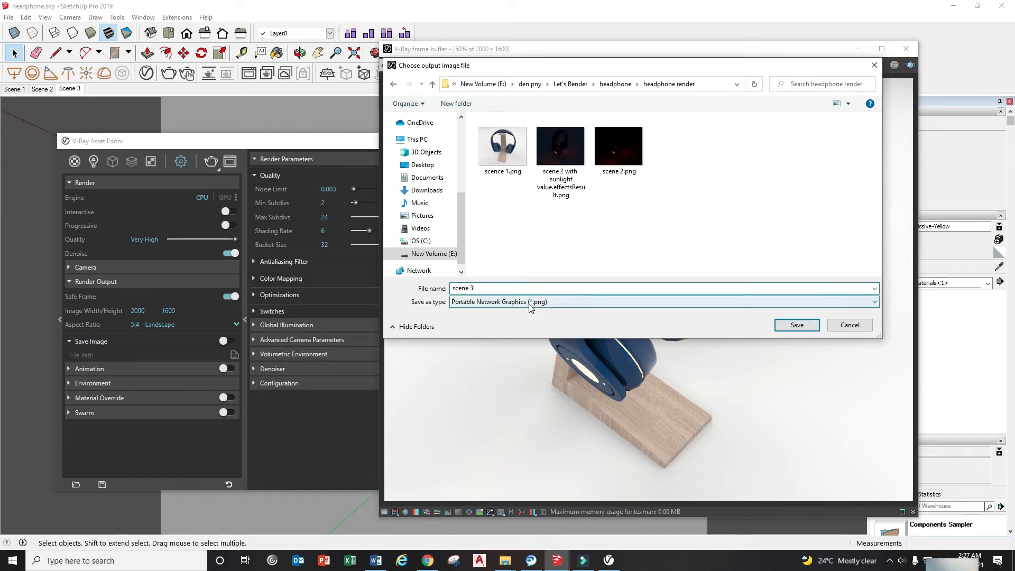
click(796, 325)
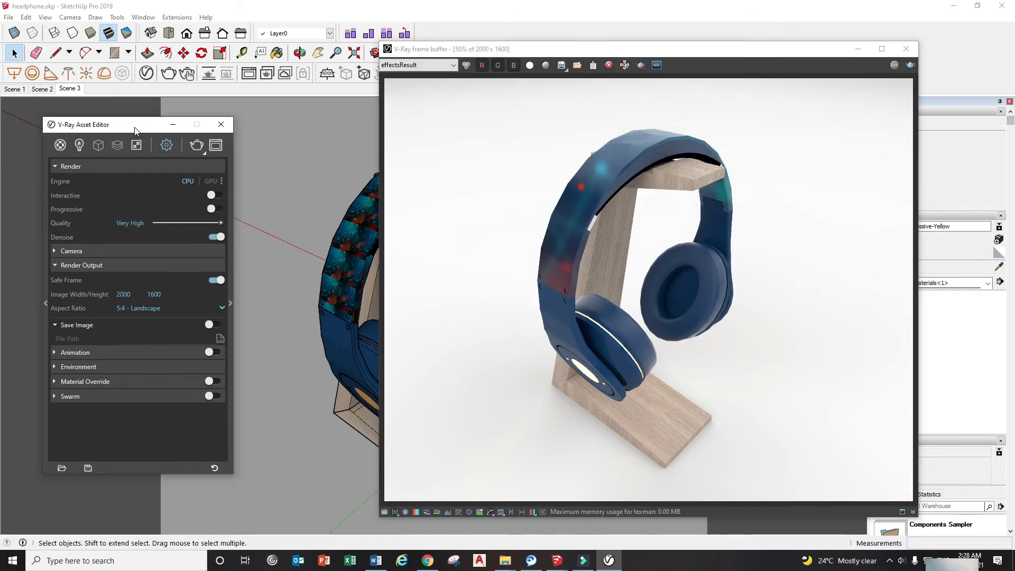
- Turn interactive rendering back on in the render settings
drag(136, 127, 144, 126)
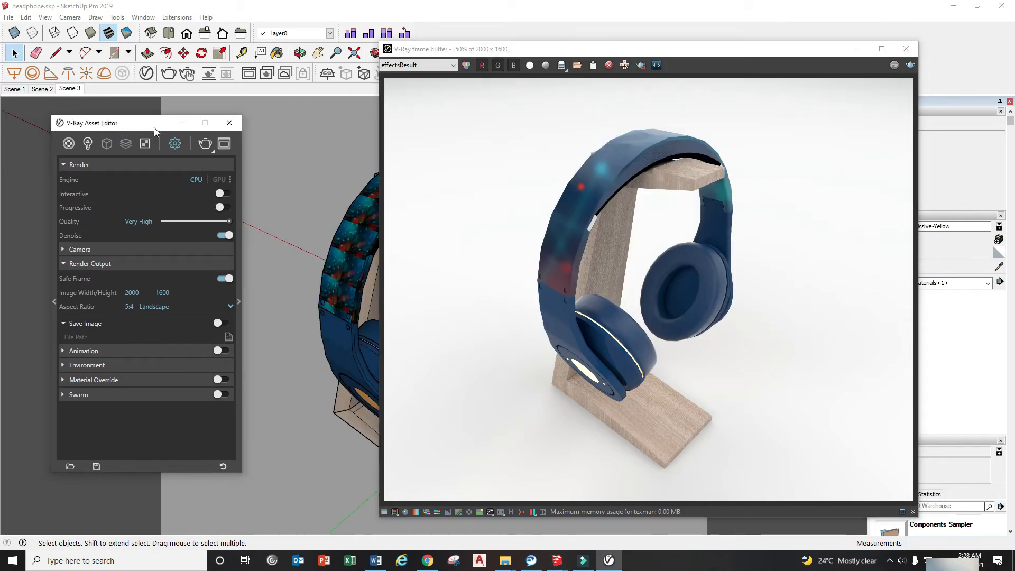
click(221, 194)
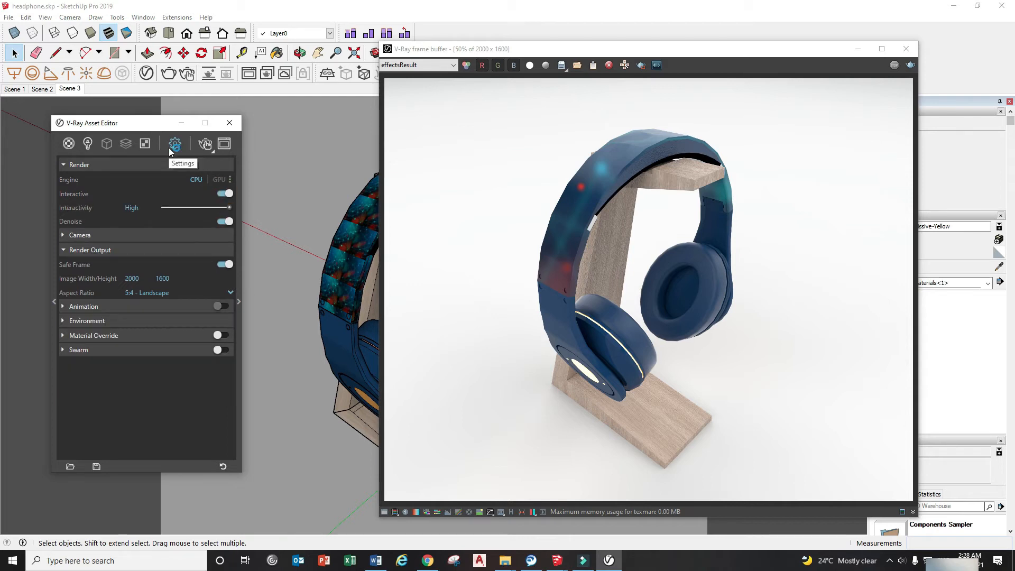
drag(128, 122, 145, 126)
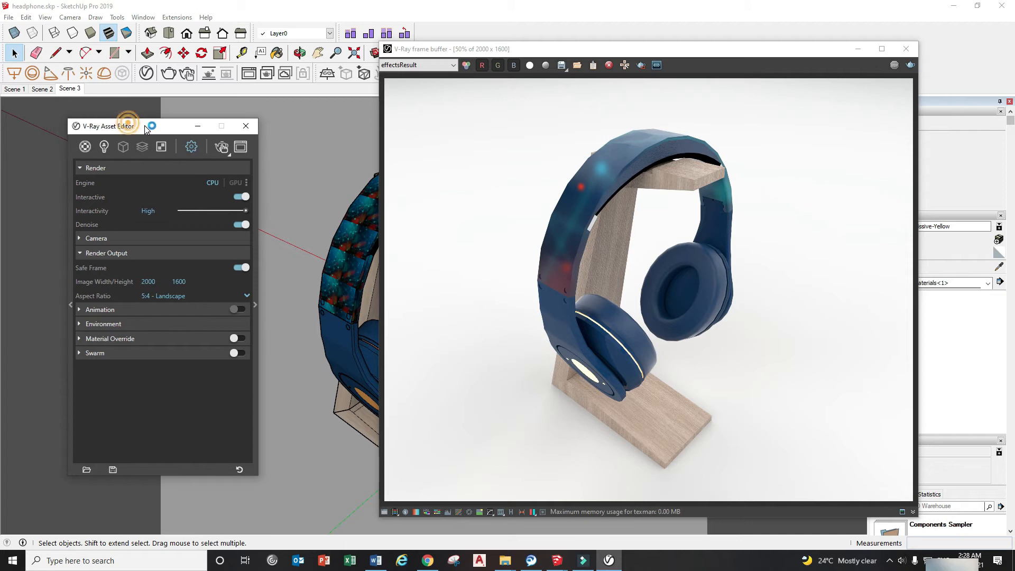
- Set the intensities of Rectangle Light#3, Rectangle Light#2 and Rectangle Light#1 to 3
click(105, 147)
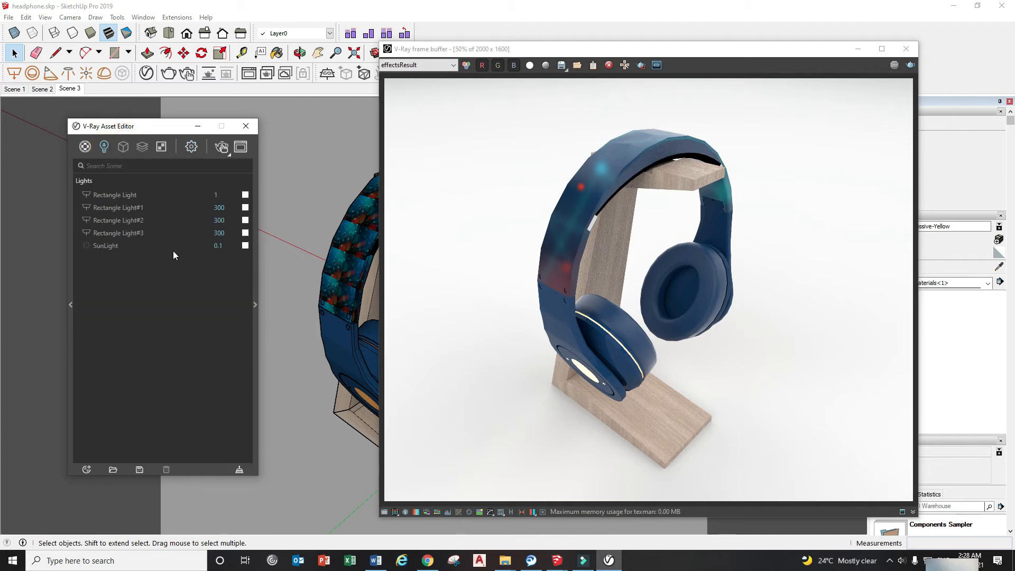
click(219, 232)
drag(596, 53, 611, 53)
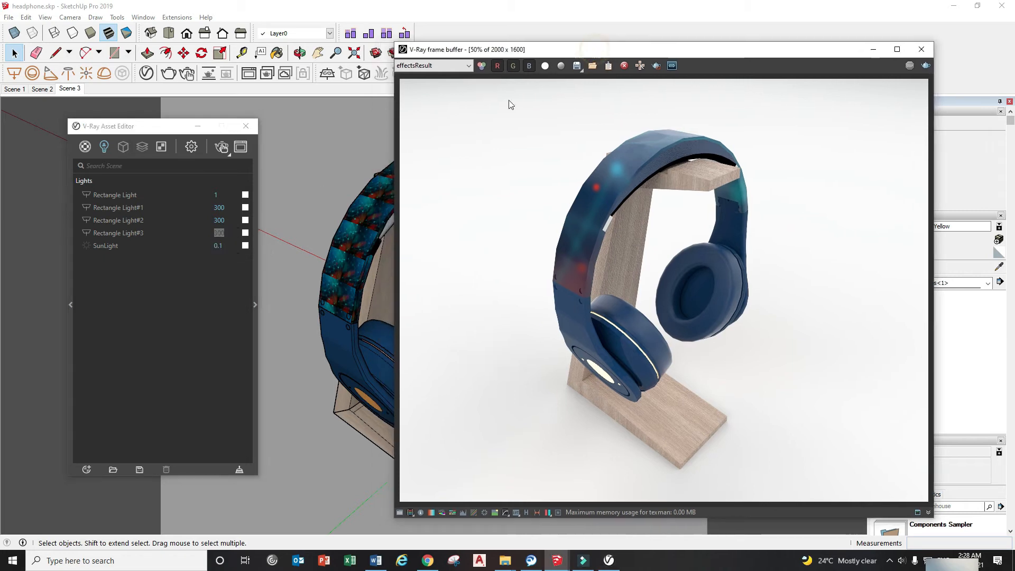
click(228, 233)
text(3)
click(228, 220)
text(33)
click(223, 221)
key(BackSpace)
drag(228, 208, 211, 207)
text(3)
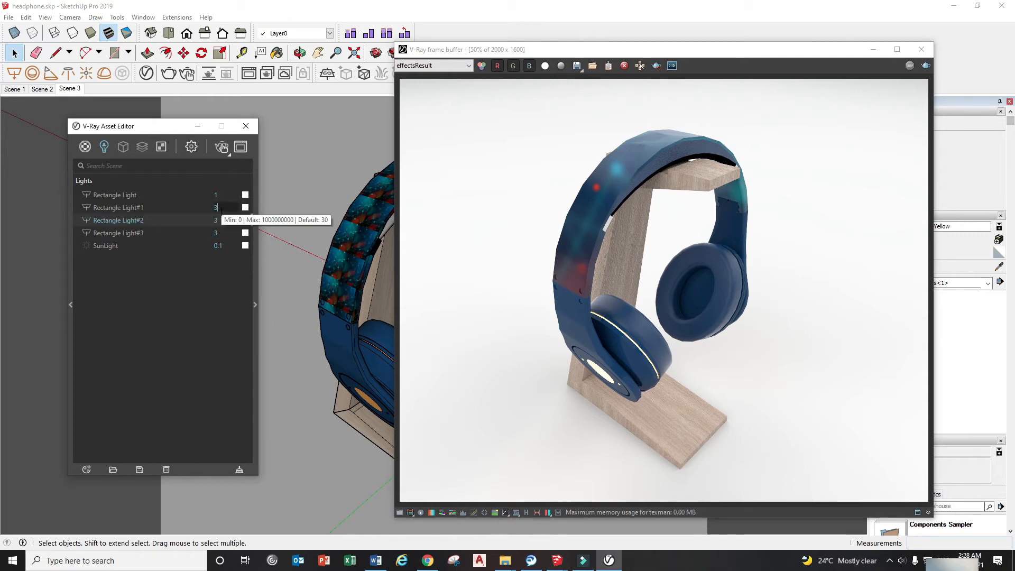
- Start an interactive render of the dimmed scene with mouse tracking enabled in the frame buffer
click(222, 146)
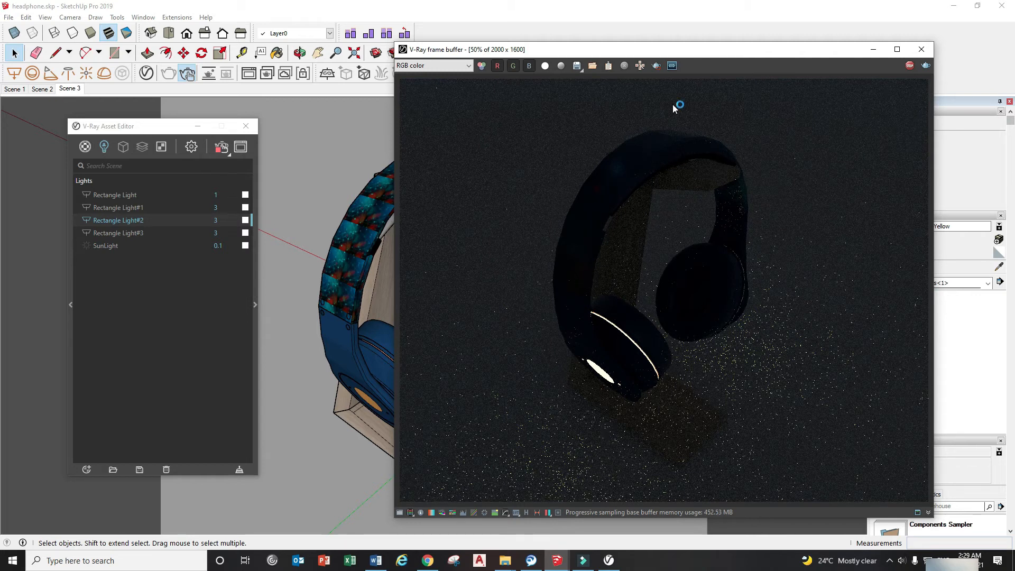
click(640, 66)
- Set the emissive intensity of the Emissive-Yellow material to 20
click(85, 147)
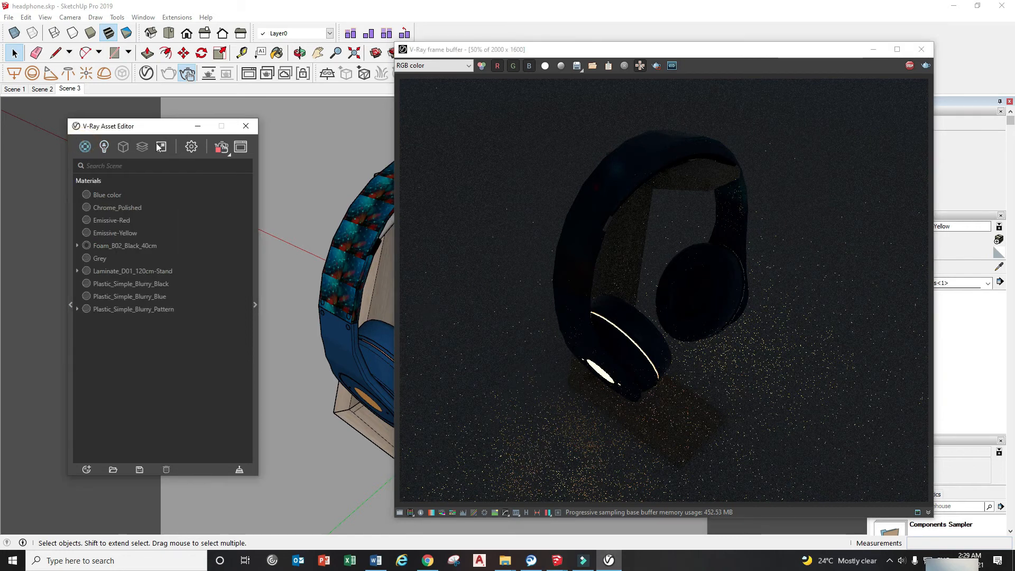
drag(156, 126, 136, 126)
click(114, 233)
click(234, 305)
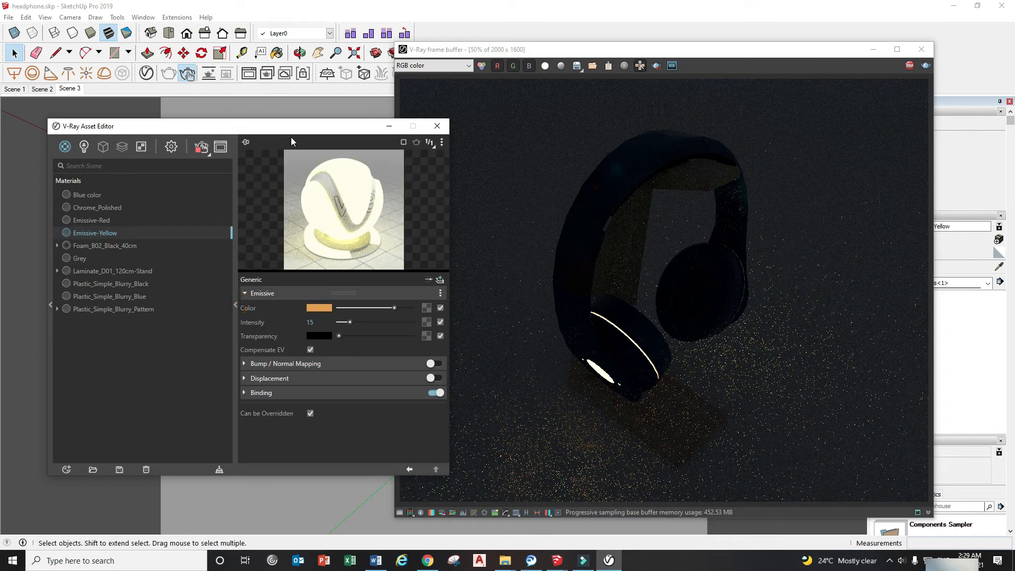
drag(294, 127, 218, 132)
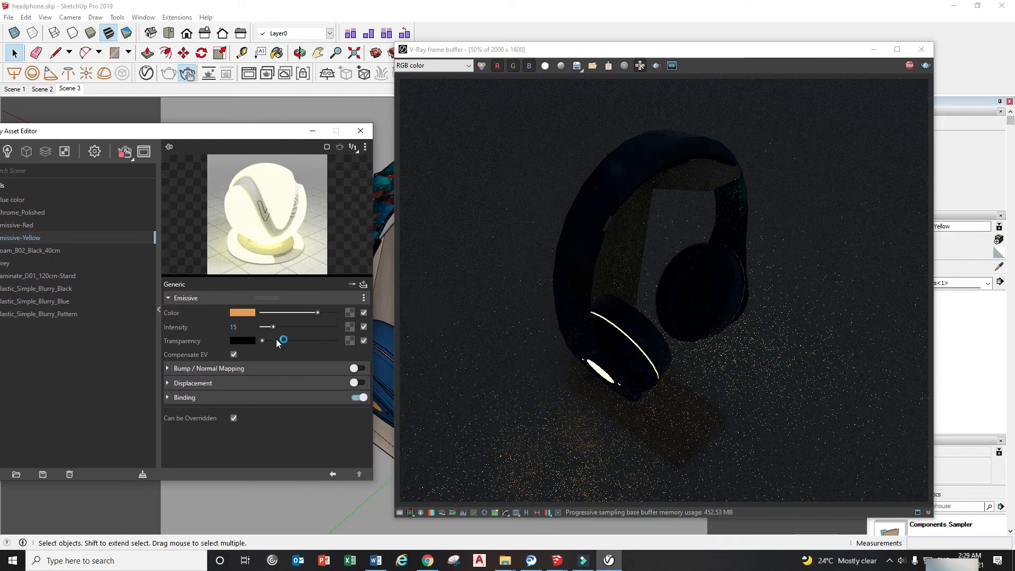
double_click(234, 327)
key(Return)
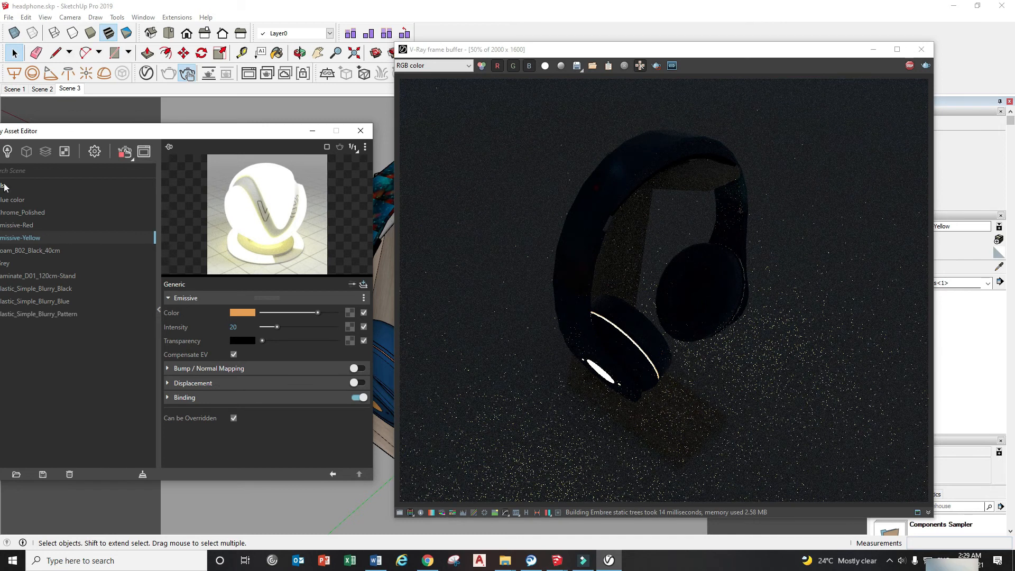
- Stop the interactive render, turn off interactive mode and start the final 2000 x 1600 render of the dark scene
drag(59, 131, 102, 122)
click(52, 140)
drag(201, 121, 182, 122)
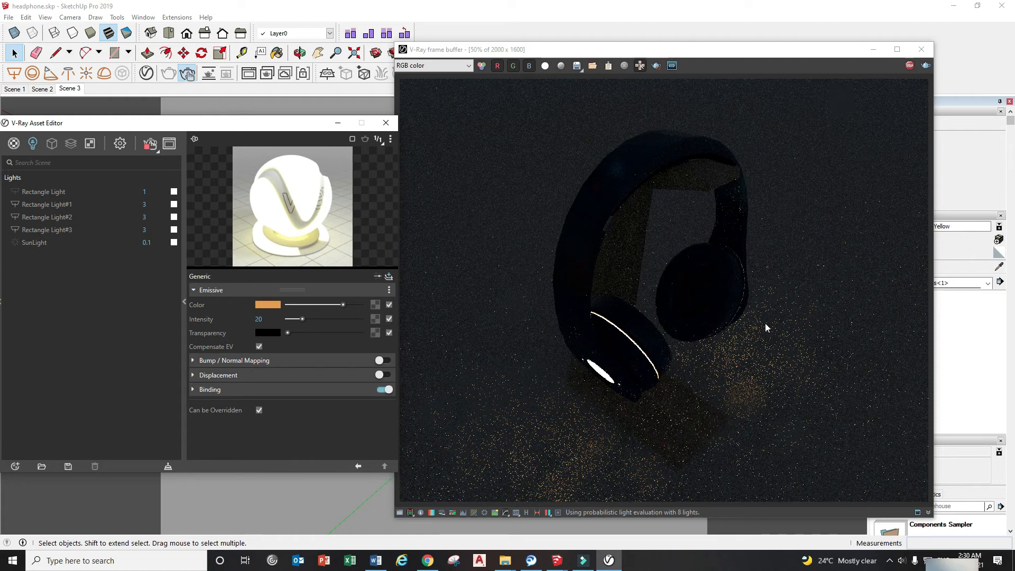
click(909, 65)
drag(159, 121, 200, 121)
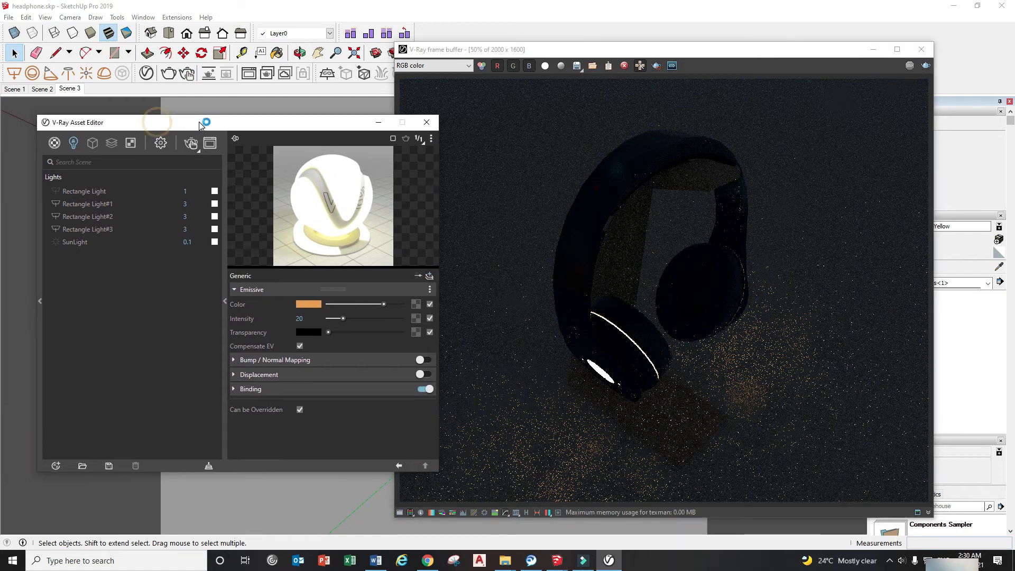
click(161, 143)
click(210, 193)
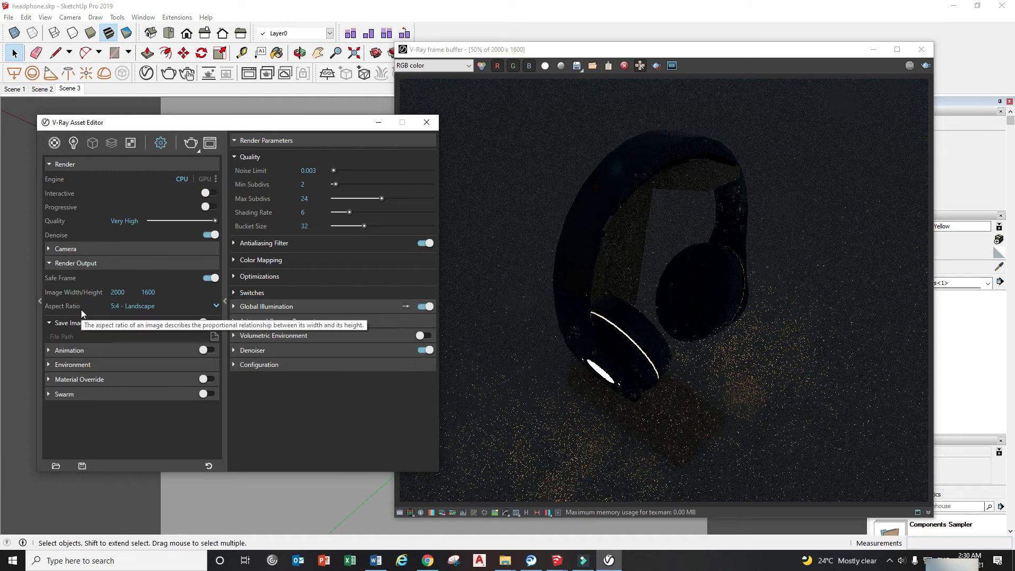
click(191, 144)
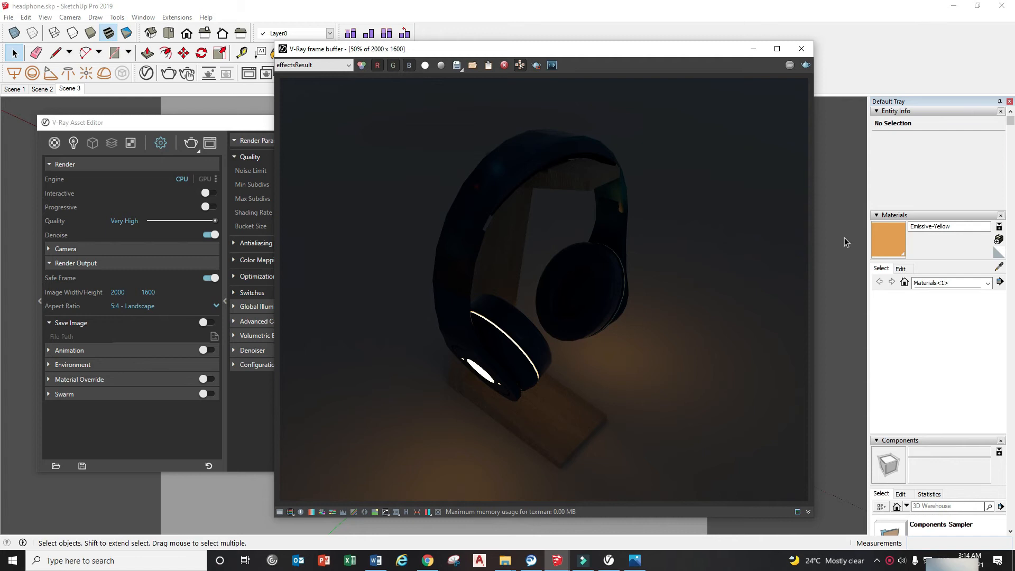
- Arrange the V-Ray frame buffer and the Asset Editor side by side so the finished render is fully visible
drag(548, 50, 642, 34)
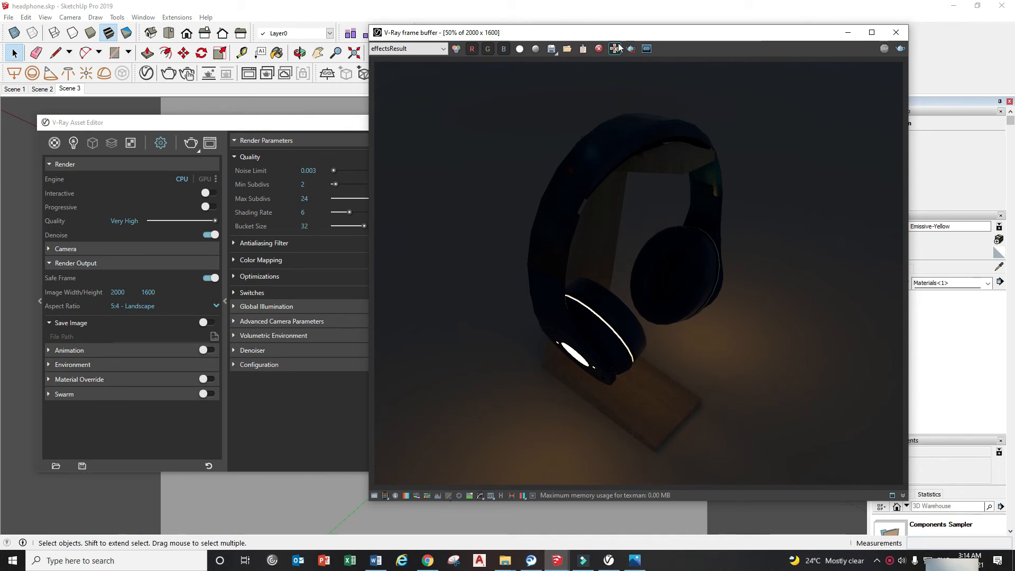
drag(620, 33, 644, 26)
drag(231, 123, 207, 114)
drag(329, 114, 317, 113)
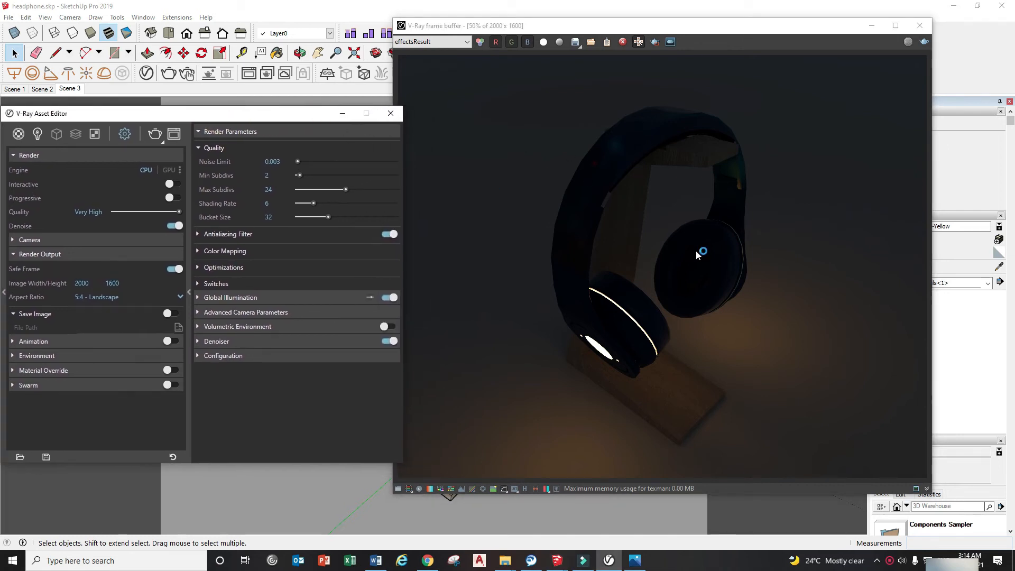
drag(609, 28, 634, 27)
- Save the dark render as a PNG named scene 3 (night) in the headphone render folder
click(602, 41)
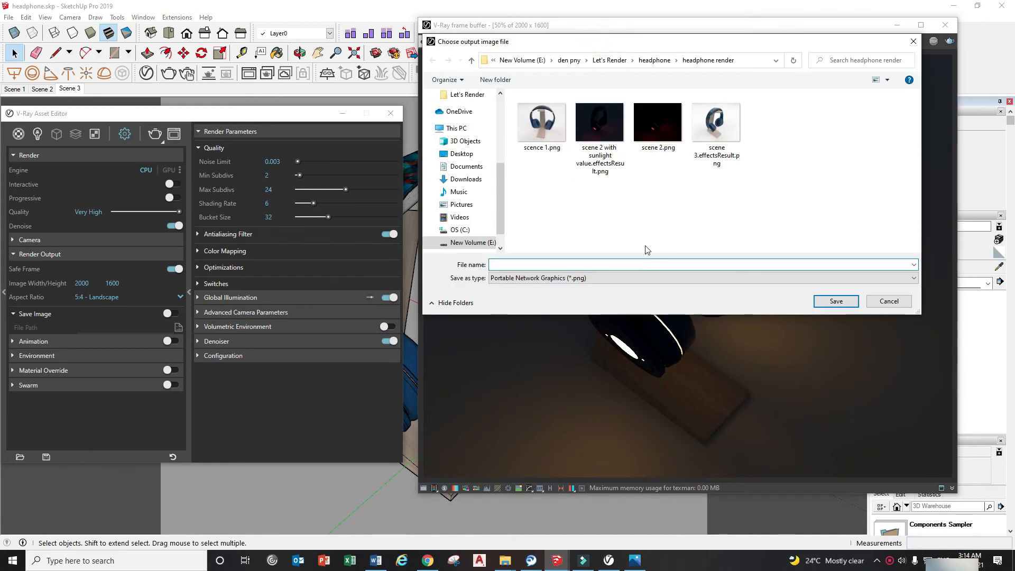
click(586, 264)
text(sc)
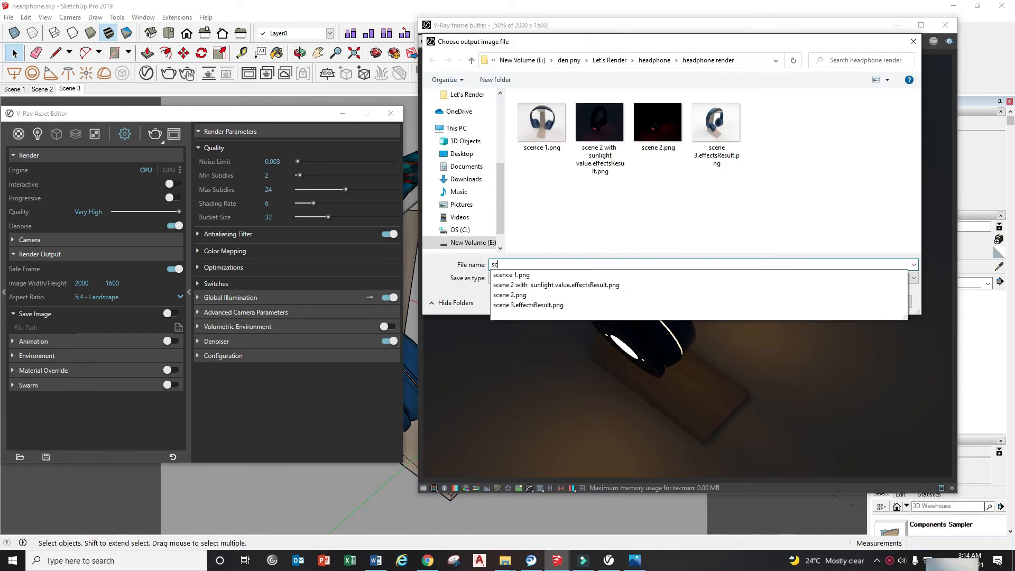
text(enec)
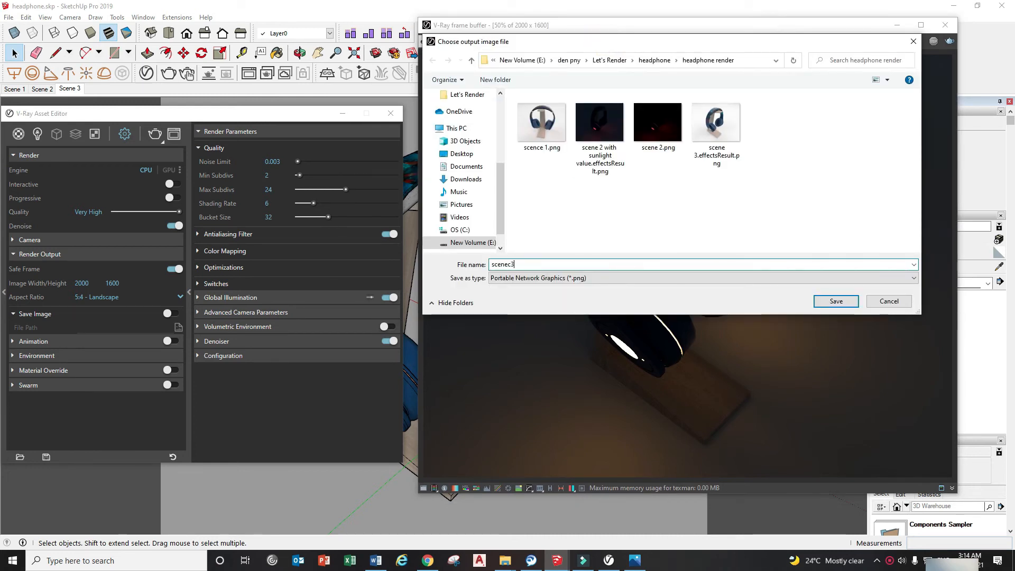
text(3)
key(BackSpace)
key(BackSpace)
key(BackSpace)
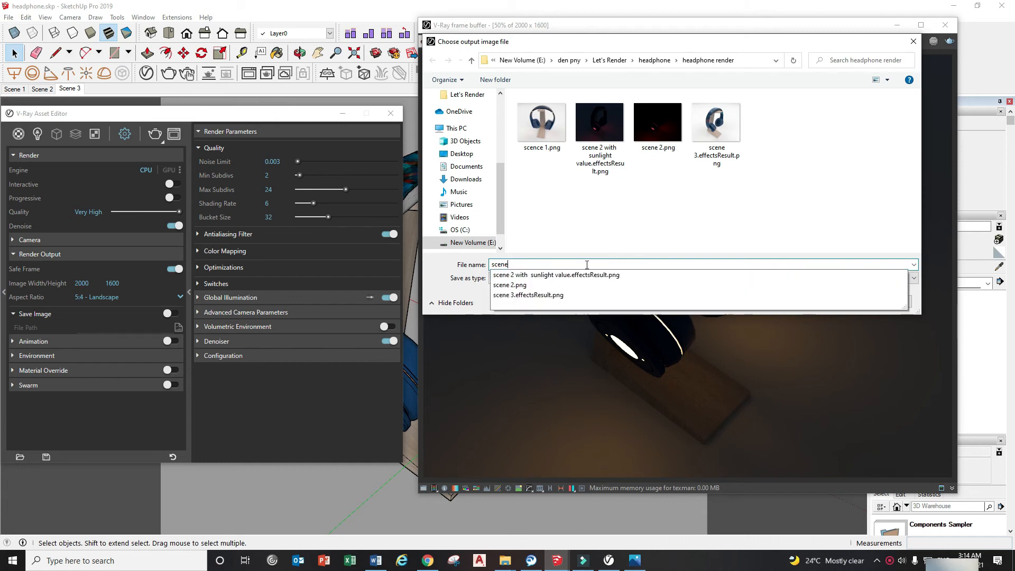
text(3 (night))
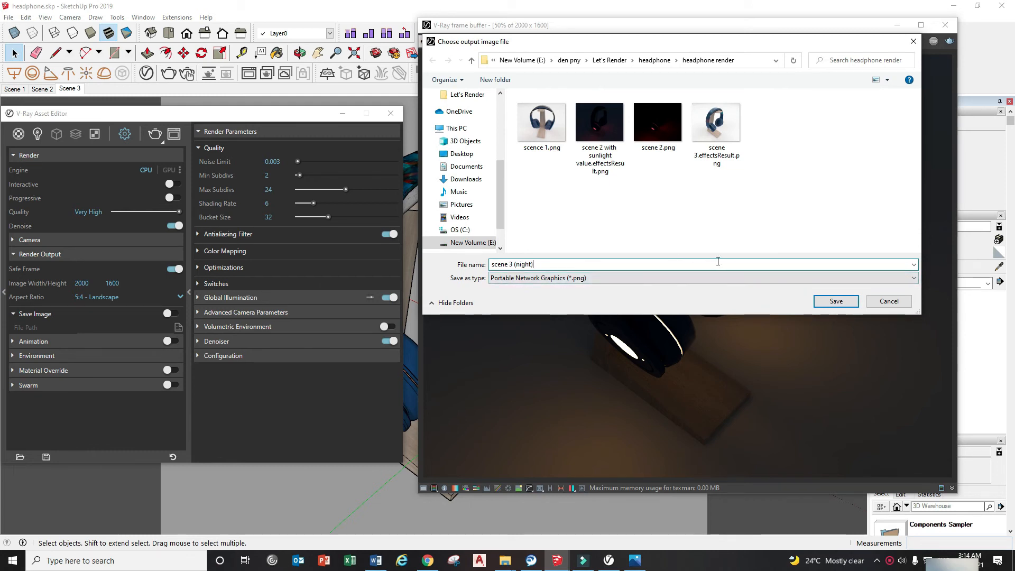
click(835, 301)
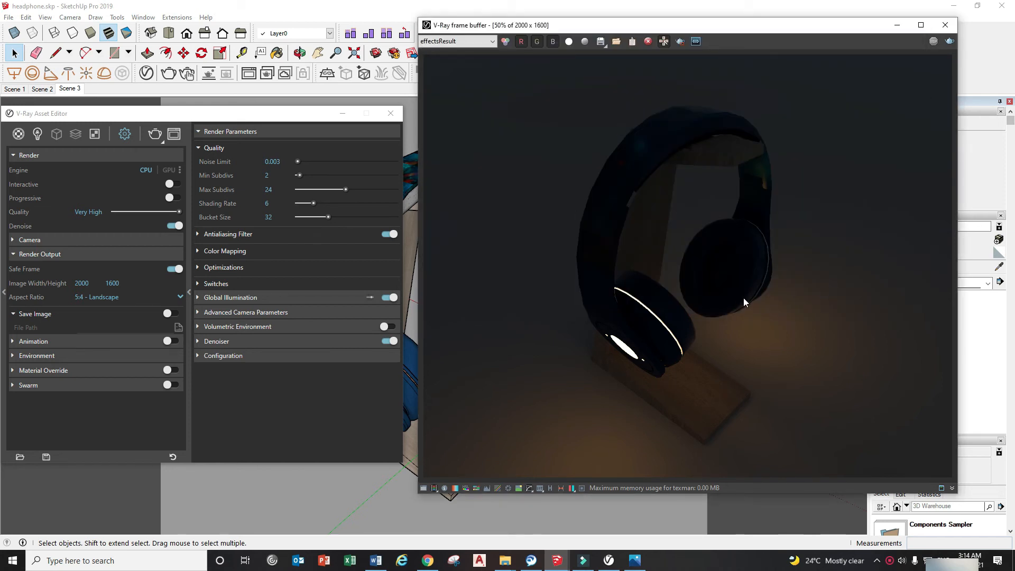
- Show the frame buffer's color corrections and enable the Exposure correction
drag(631, 25, 522, 30)
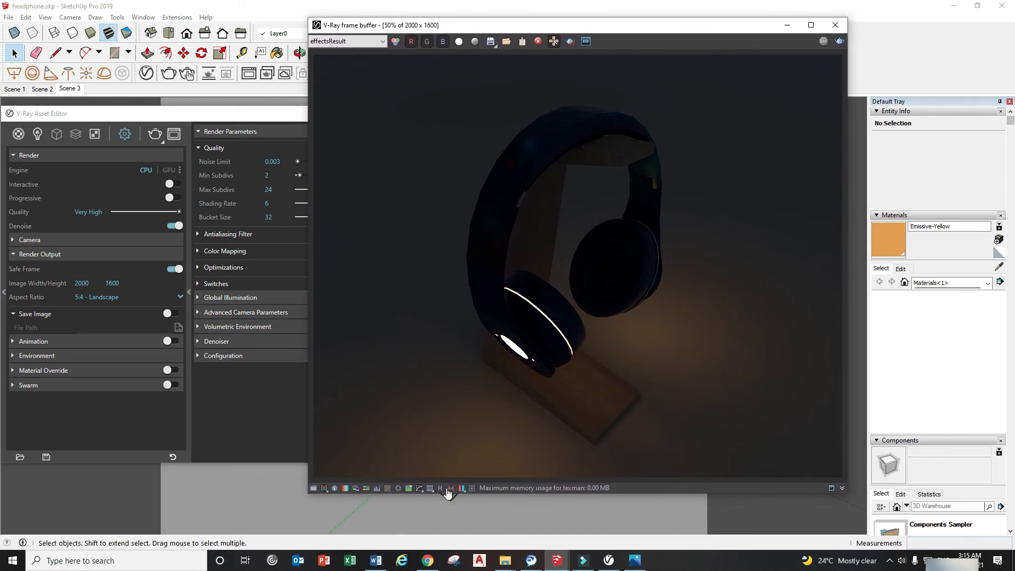
click(313, 490)
drag(691, 29, 516, 30)
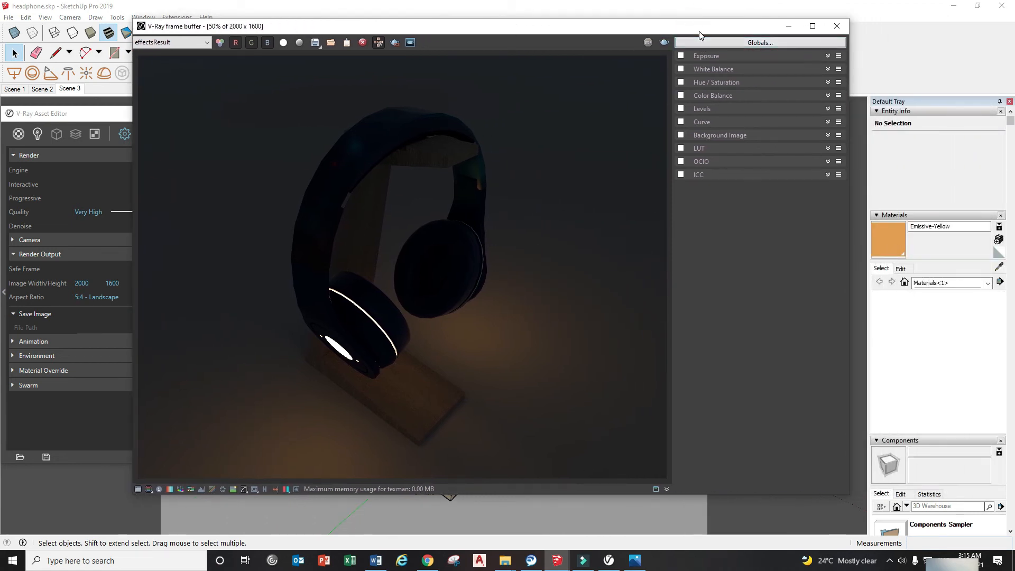
drag(699, 25, 726, 23)
click(727, 53)
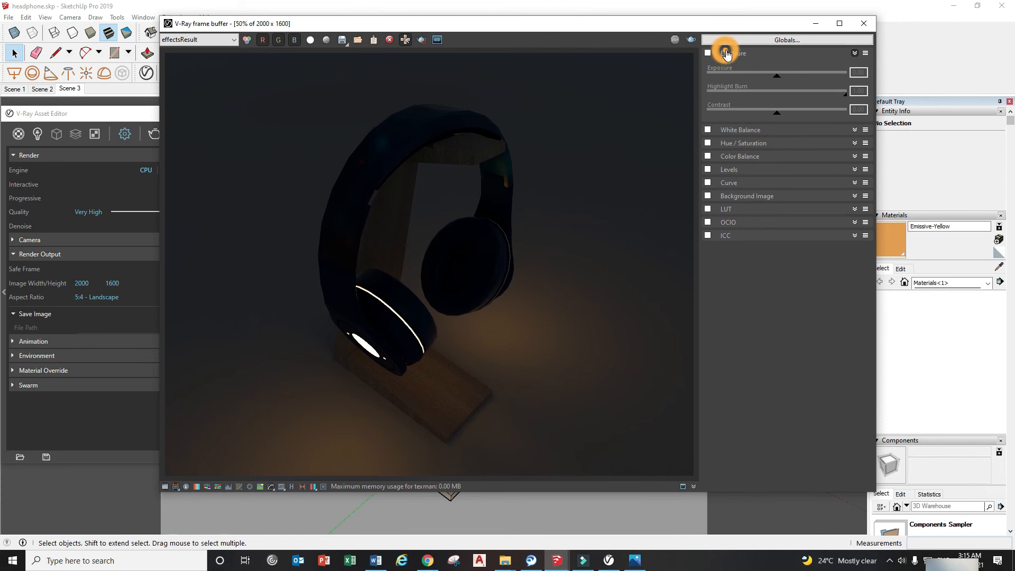
click(708, 53)
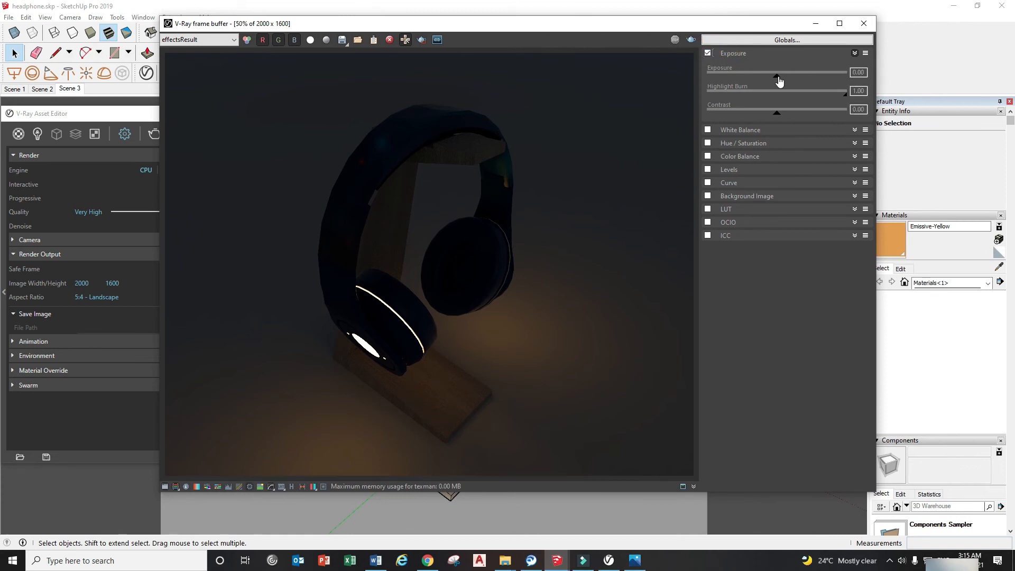
- Lower the exposure of the night render to about -1.53 and collapse the Exposure settings
drag(777, 79, 740, 79)
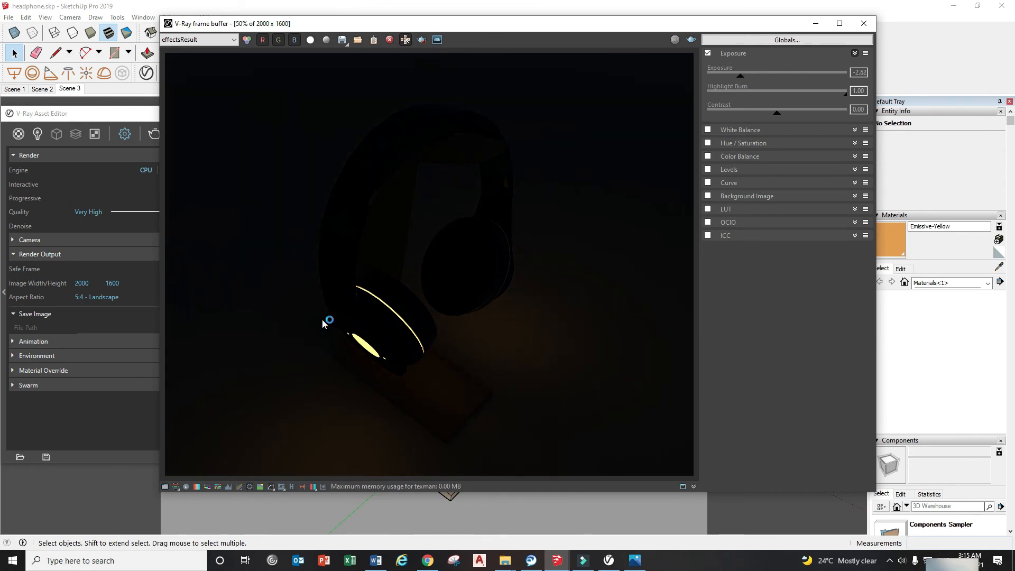
drag(741, 79, 733, 80)
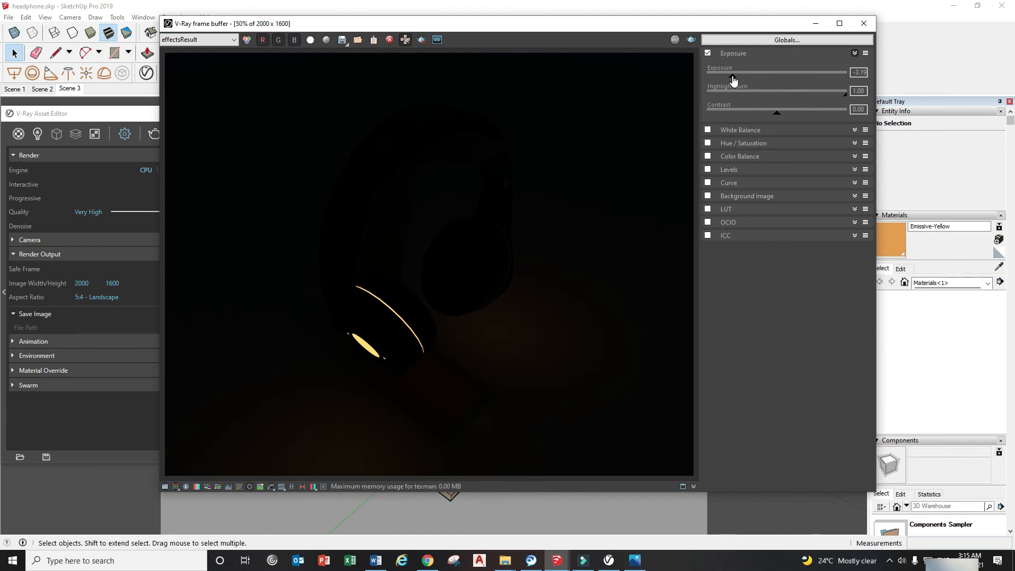
drag(734, 80, 757, 77)
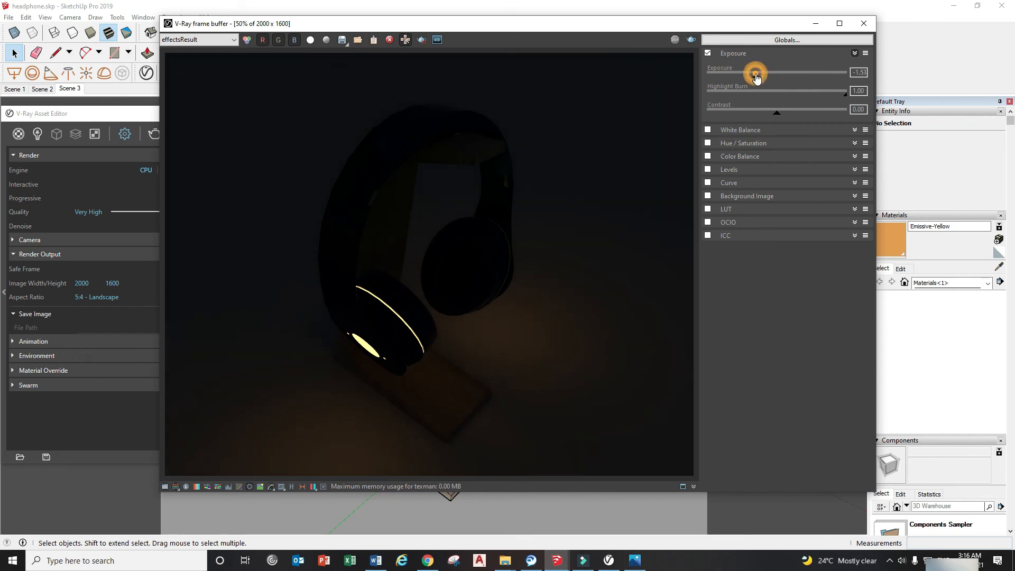
click(736, 53)
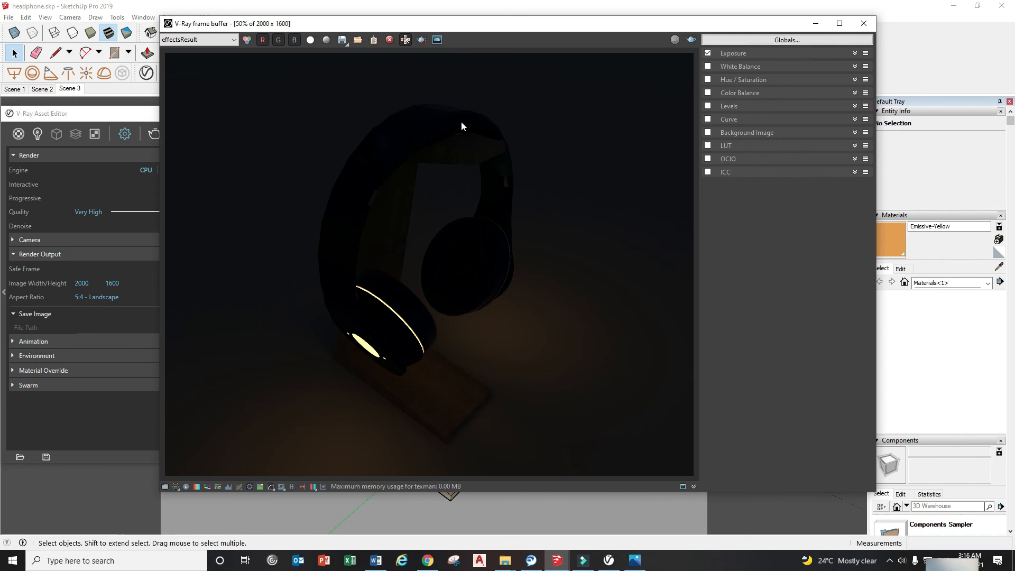
- Save the exposure-corrected render as a PNG named scene 3 (night with expore) in the headphone render folder
click(342, 40)
click(346, 262)
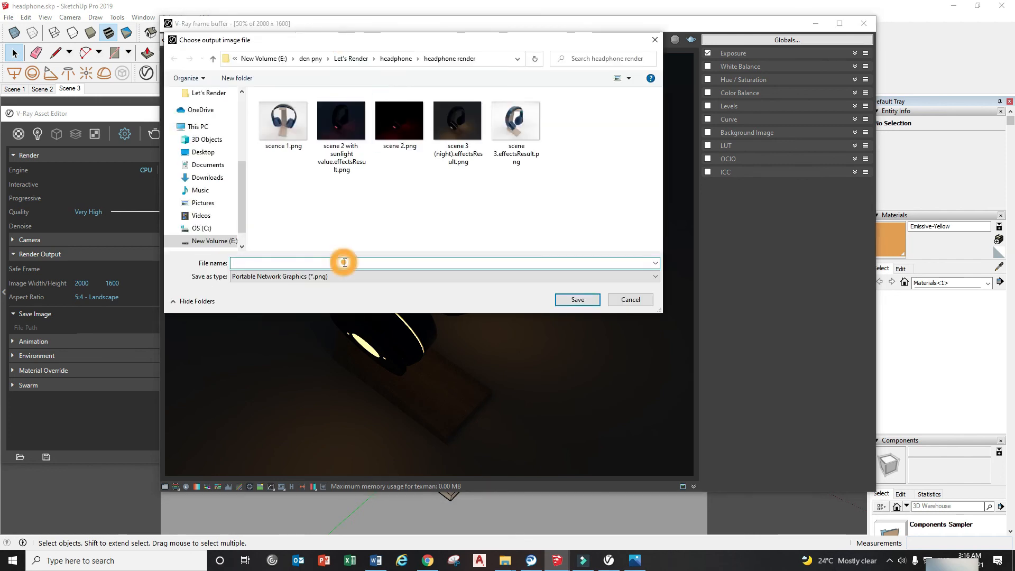
text(scene 3)
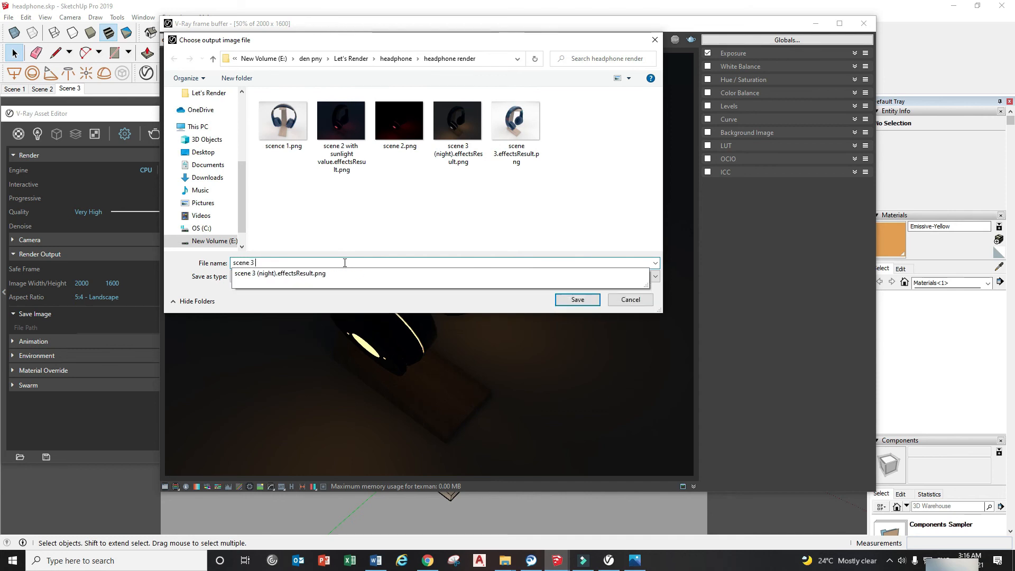
text( (night with expor)
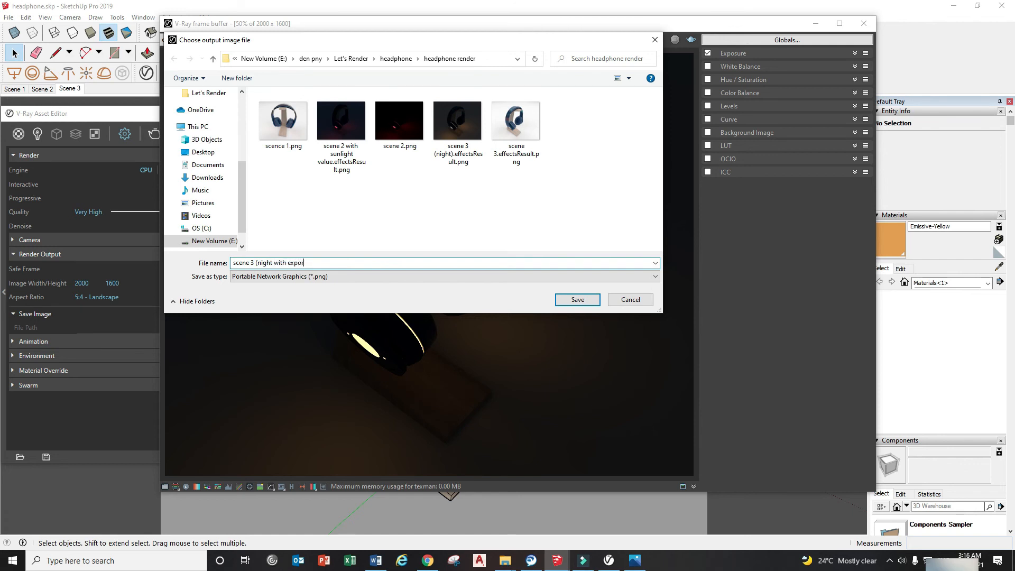
text(e))
click(591, 299)
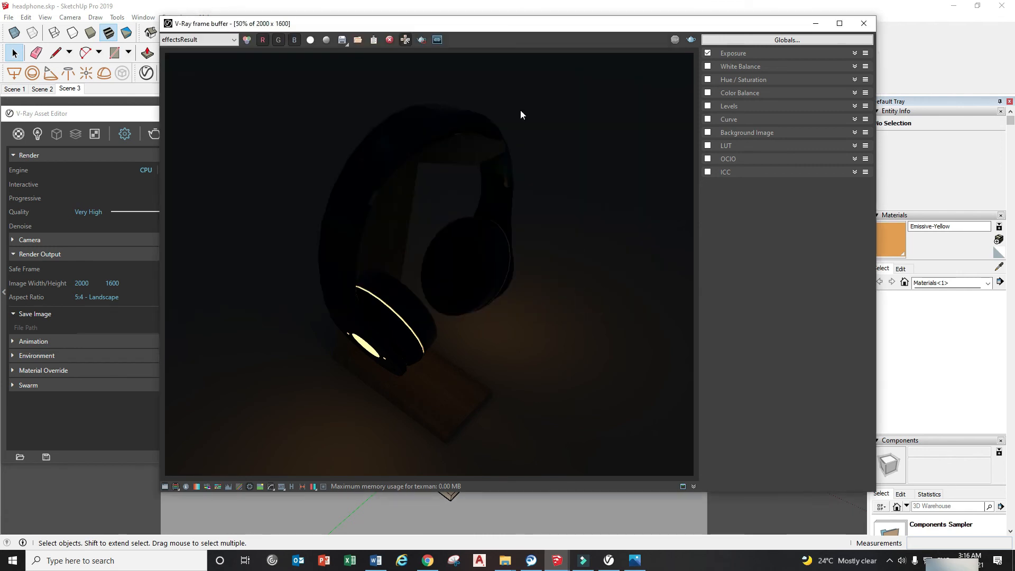
- Hide the color corrections and show the render history in the frame buffer
drag(657, 27, 728, 21)
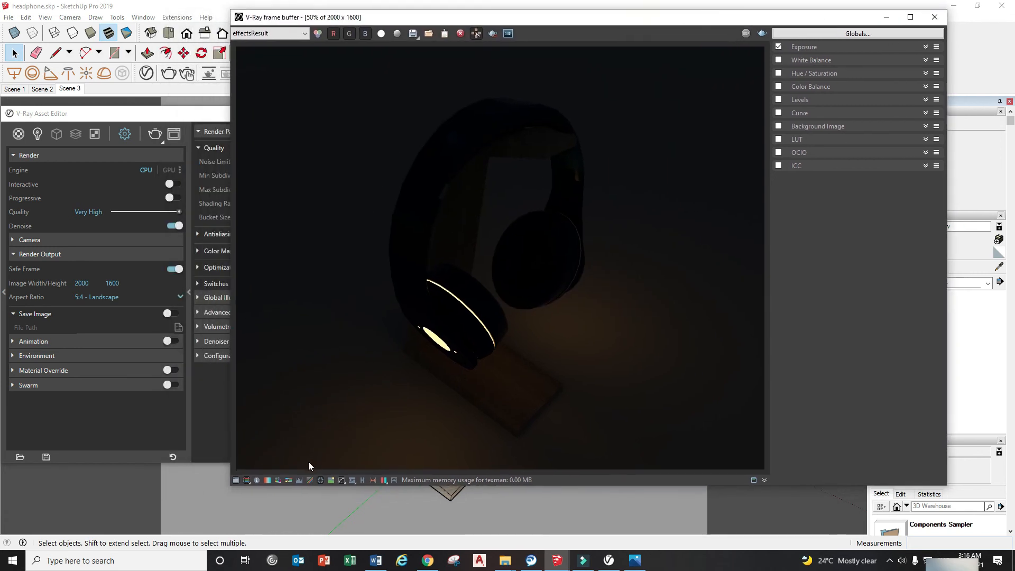
click(235, 481)
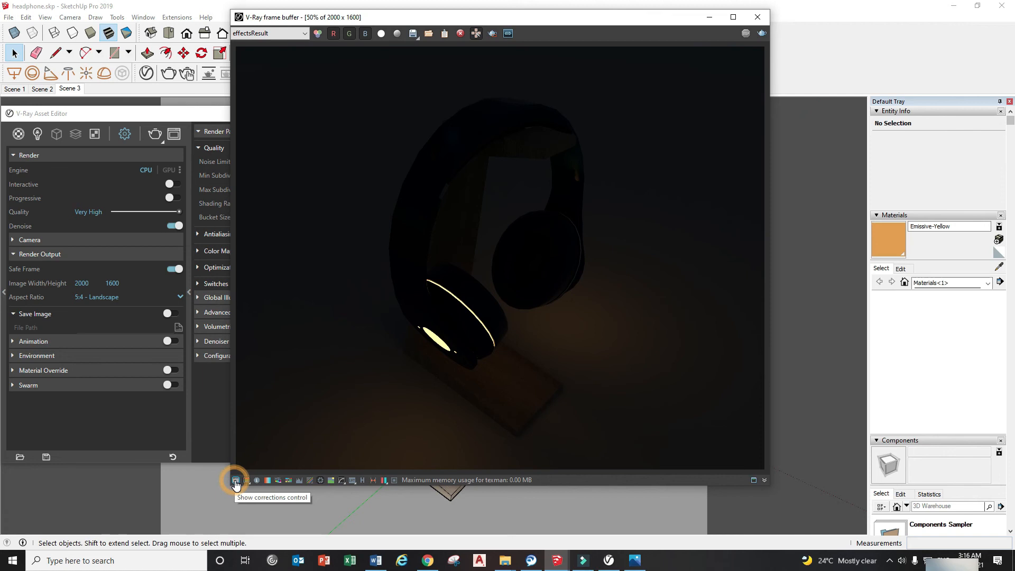
click(352, 481)
drag(383, 16, 464, 27)
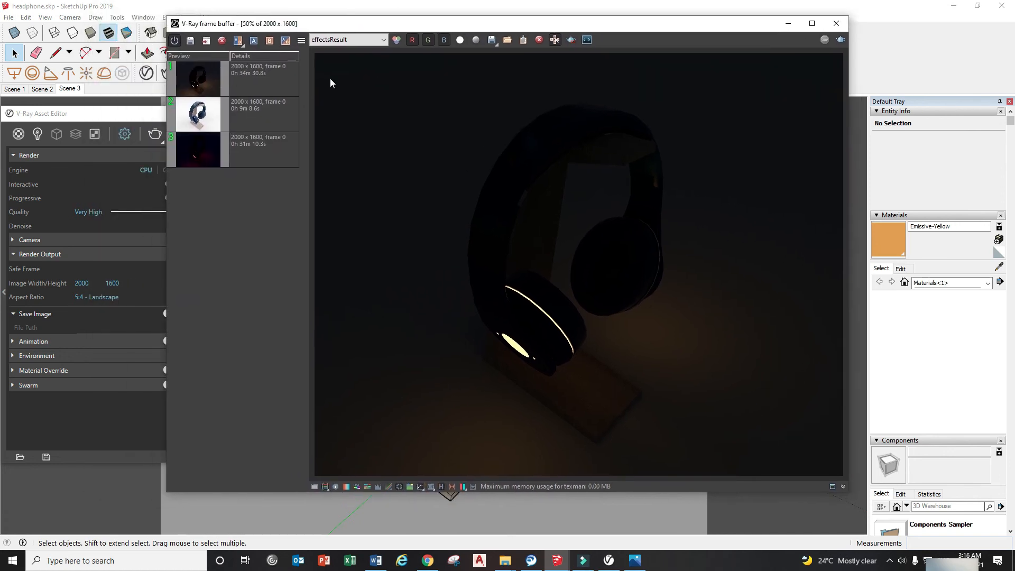
- Add the exposure-corrected render to the history and select its newest entry
click(204, 82)
click(211, 110)
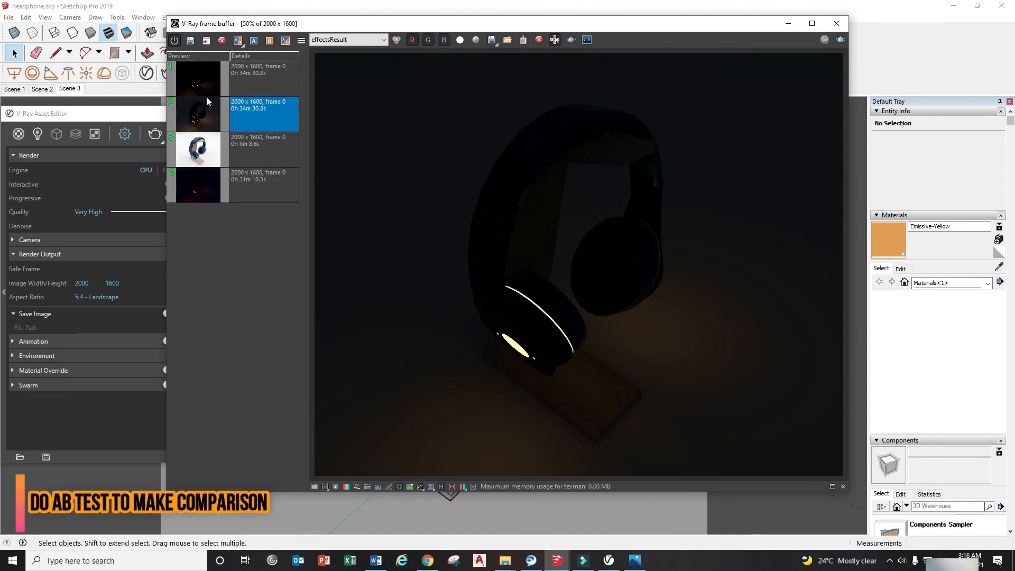
click(207, 89)
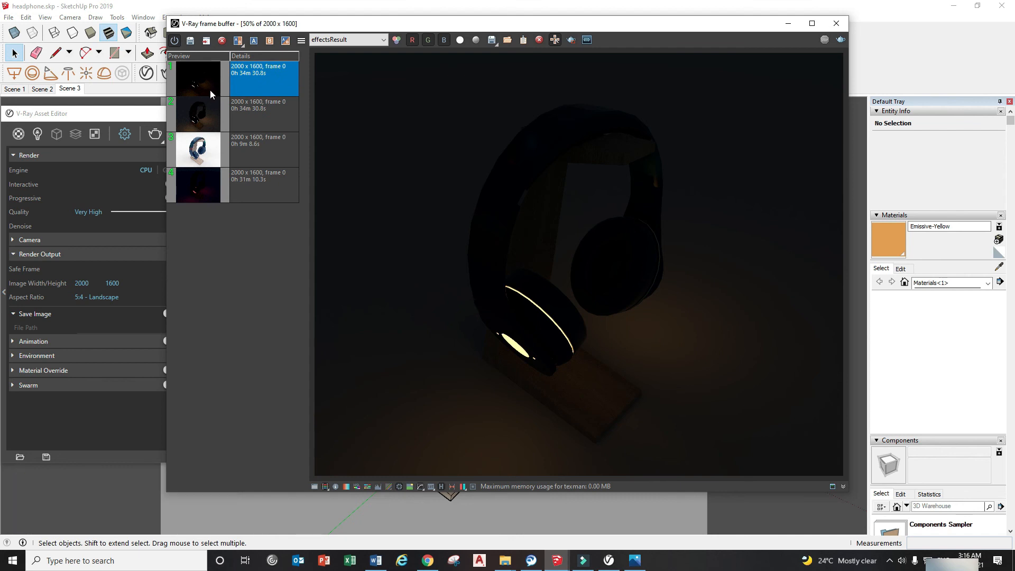
click(205, 103)
click(204, 80)
click(203, 109)
click(203, 83)
- Set the newest history render as image A and assign image B for an A/B comparison
click(254, 41)
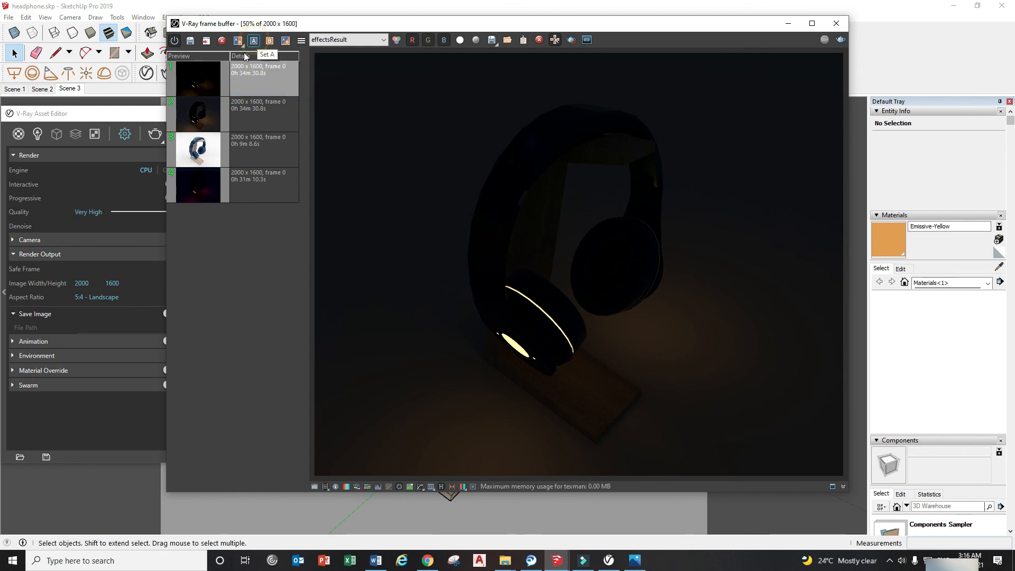
click(196, 79)
click(269, 40)
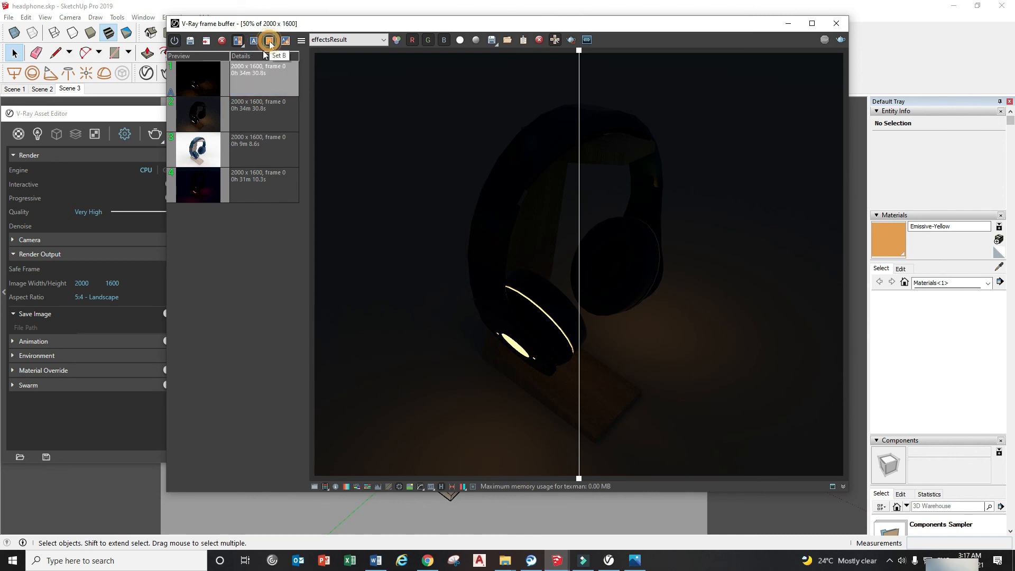
- Assign the second history render as image A against the newest night render as image B
click(205, 124)
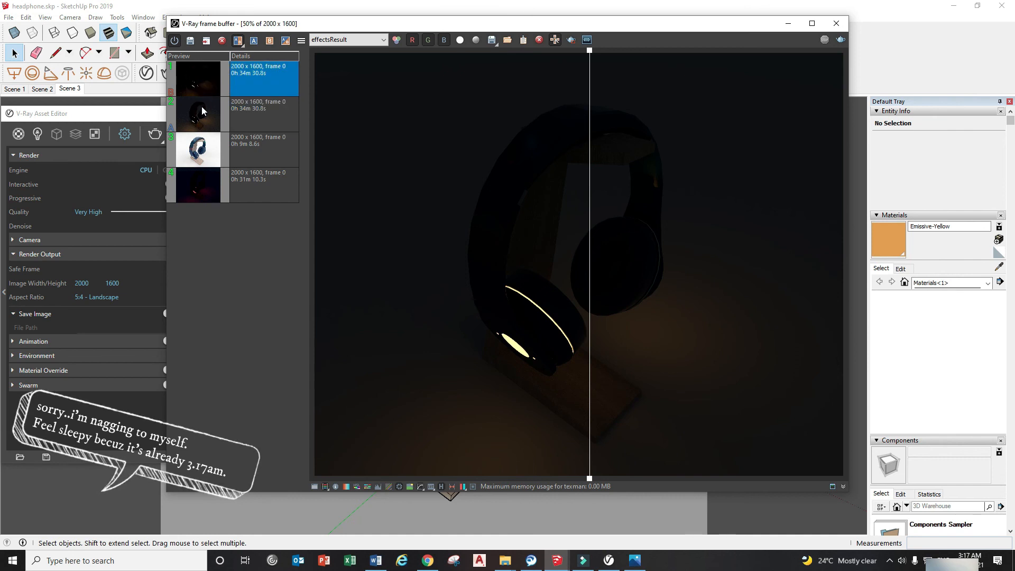
click(255, 40)
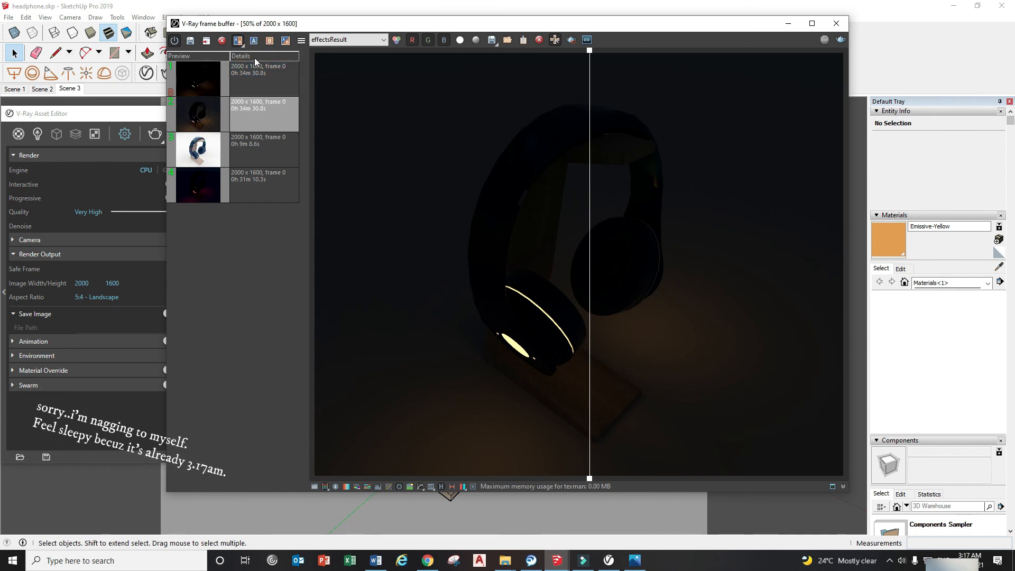
click(269, 41)
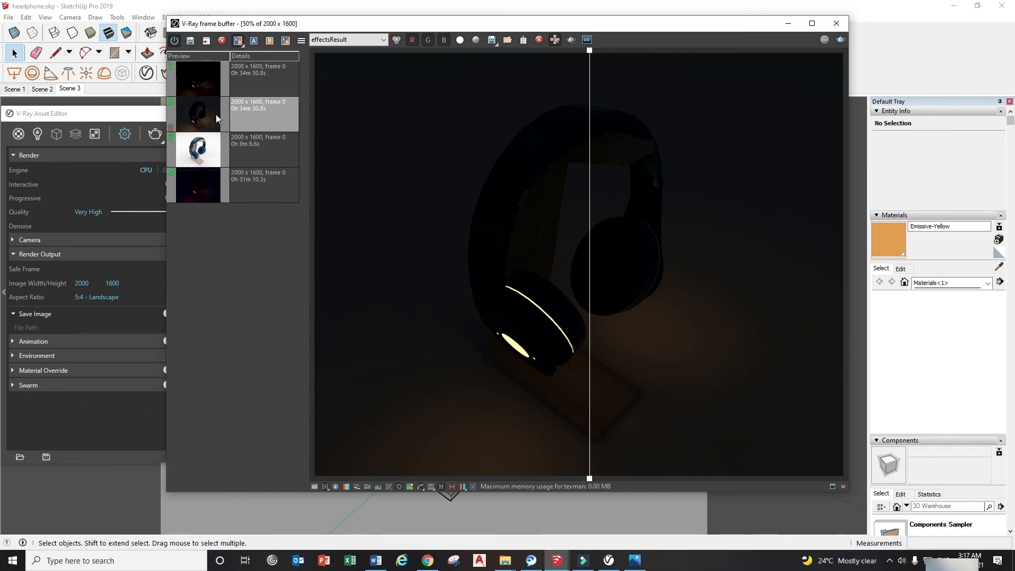
click(195, 118)
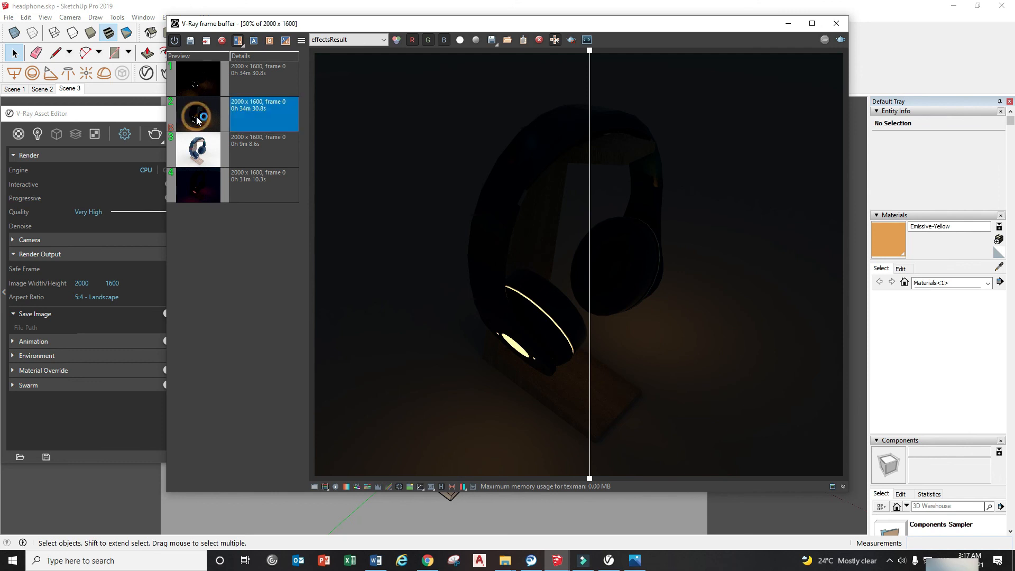
click(287, 41)
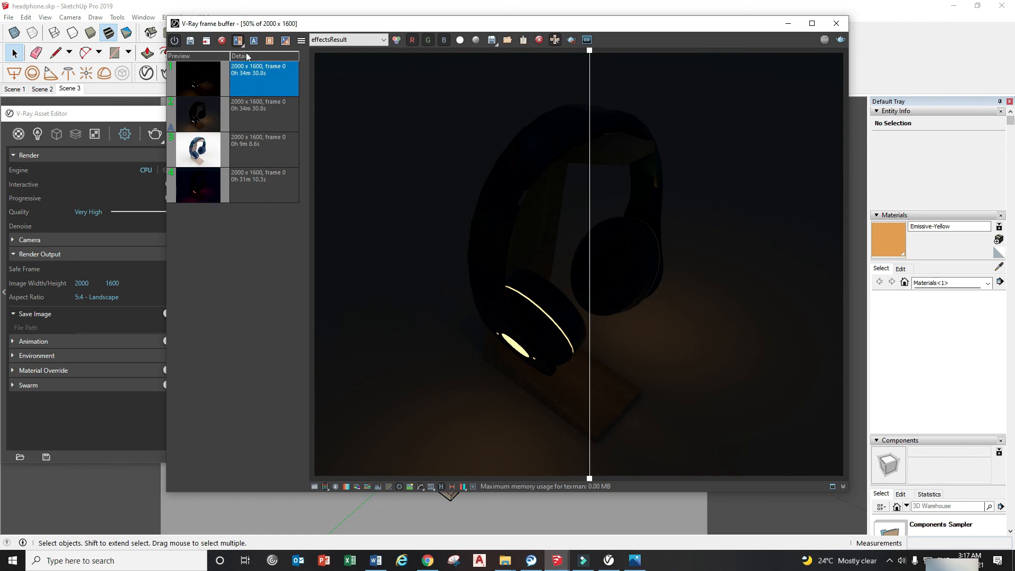
- Set the bright render as image A and sweep the divider to compare it with the newest night render
double_click(205, 147)
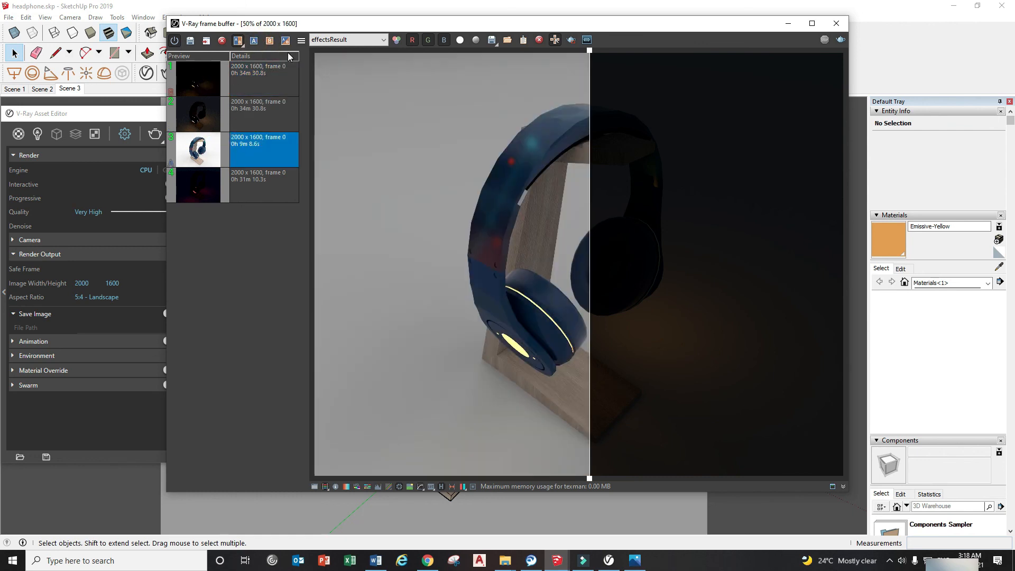
drag(591, 52, 490, 58)
drag(544, 84, 593, 152)
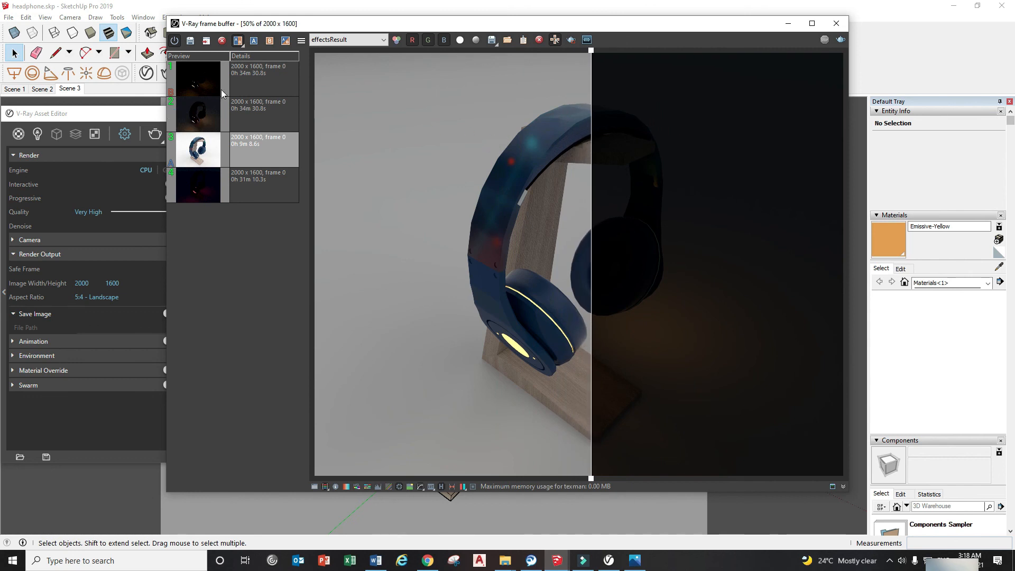
- Set the second history render as image A and sweep the divider across the headphone to compare both yellow-lit night versions
click(204, 116)
click(254, 40)
click(194, 119)
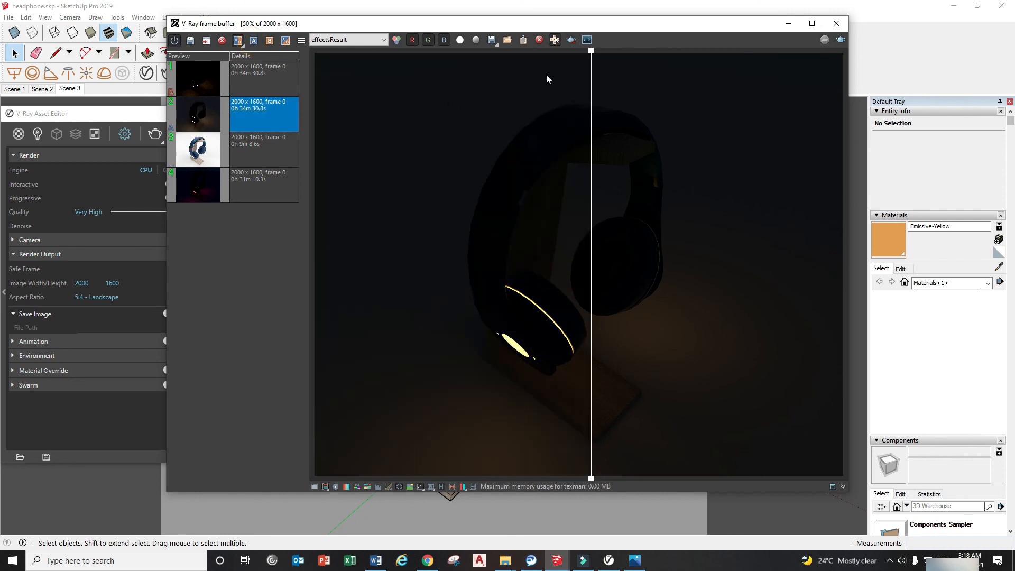
drag(590, 51, 494, 79)
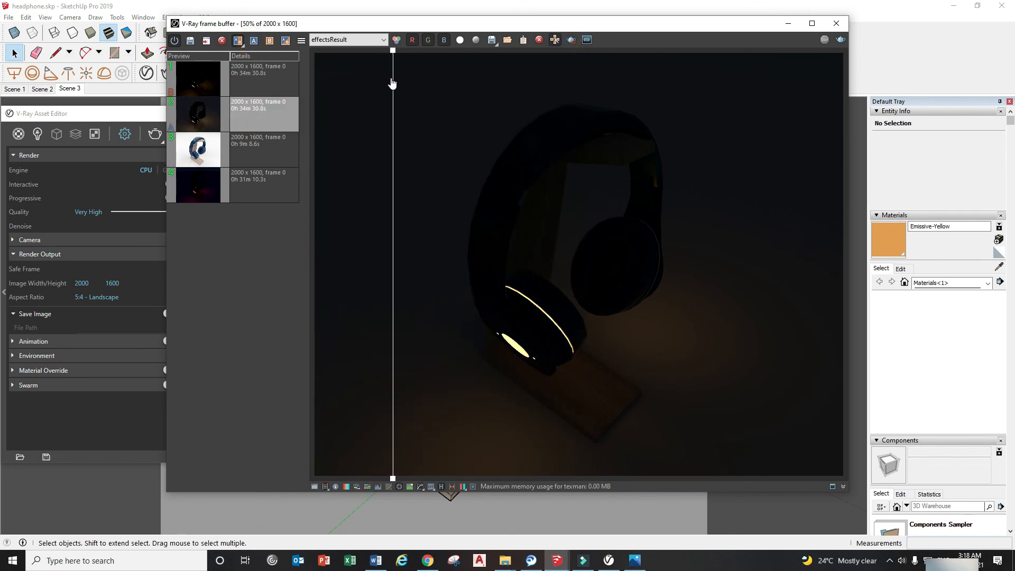
drag(594, 100, 588, 148)
drag(462, 173, 581, 158)
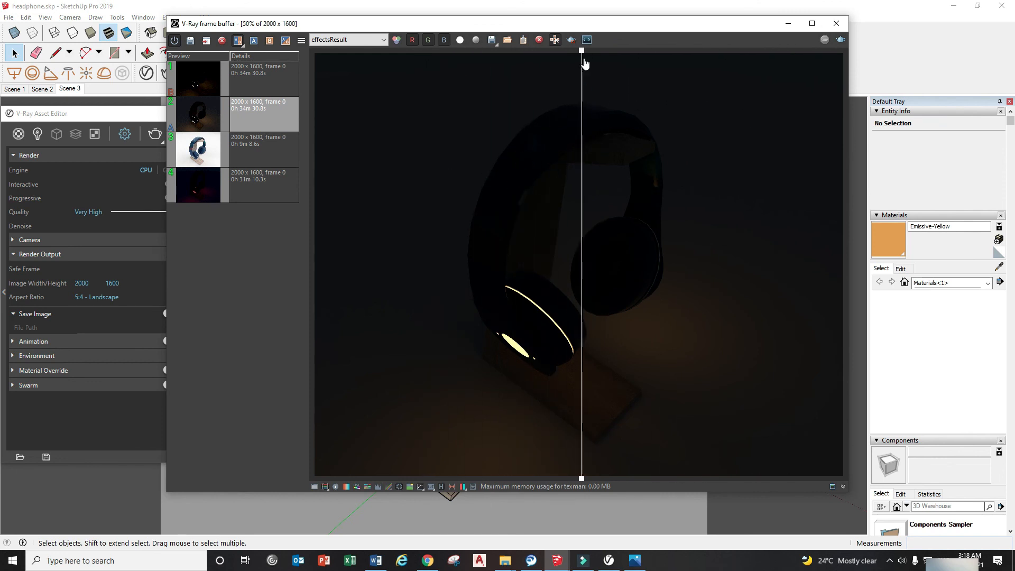
drag(581, 52, 565, 134)
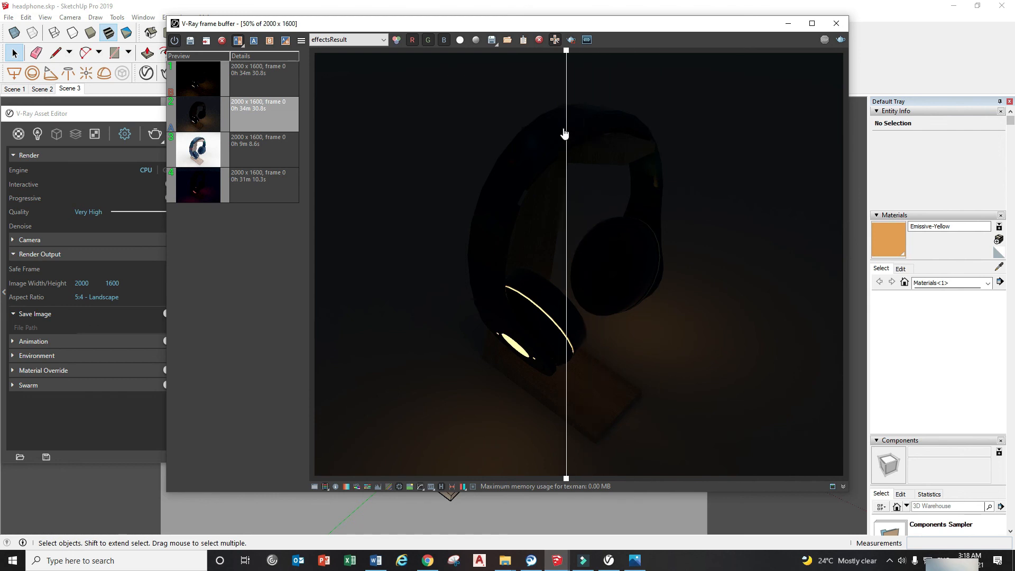
drag(469, 146, 442, 158)
drag(584, 159, 426, 172)
drag(635, 178, 742, 186)
mouse_move(581, 204)
mouse_down()
mouse_move(476, 190)
mouse_move(575, 204)
mouse_up()
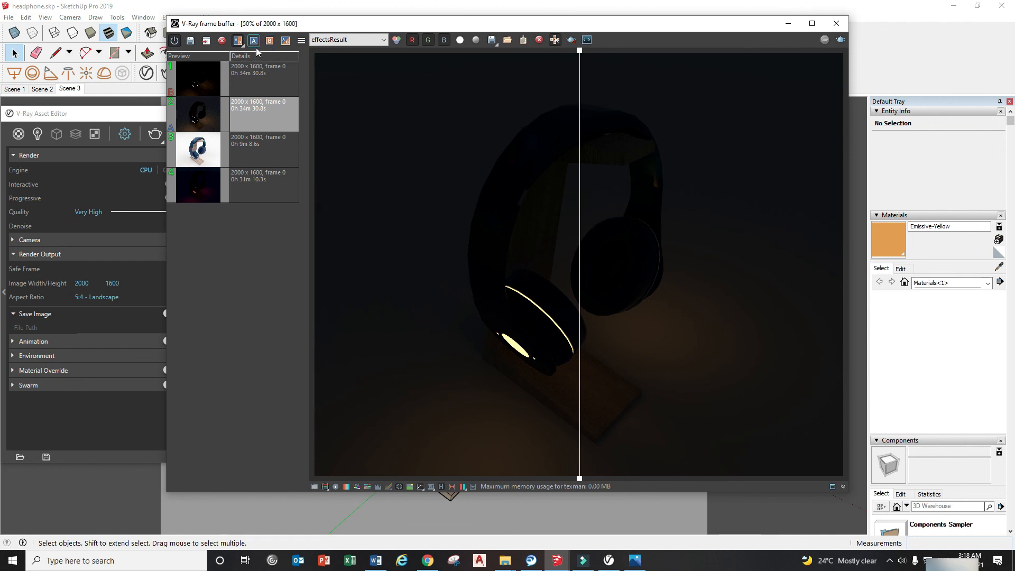
- Set the red-lit fourth history render as image A and sweep the divider to compare it with the newest yellow-lit render
click(199, 191)
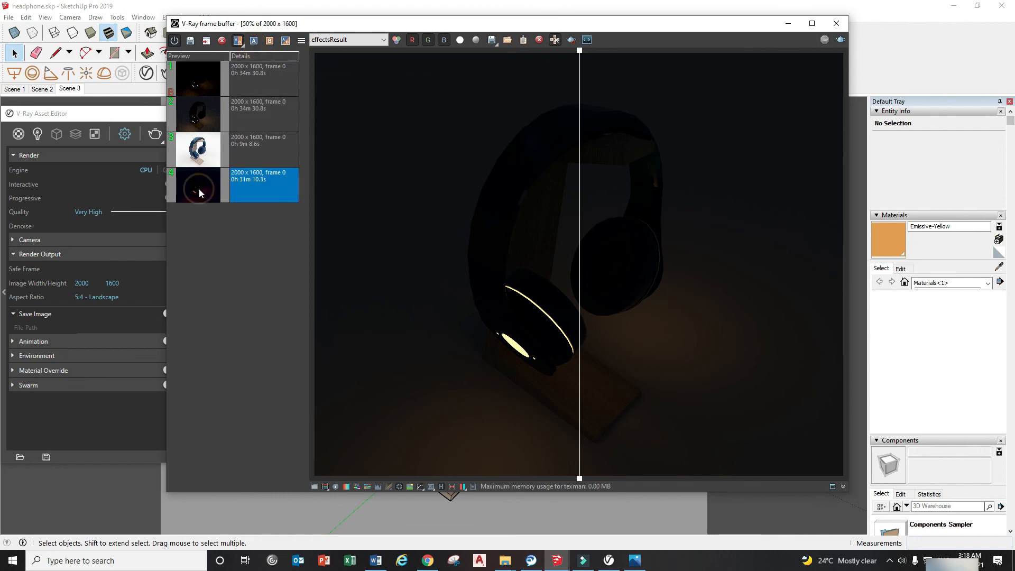
click(255, 41)
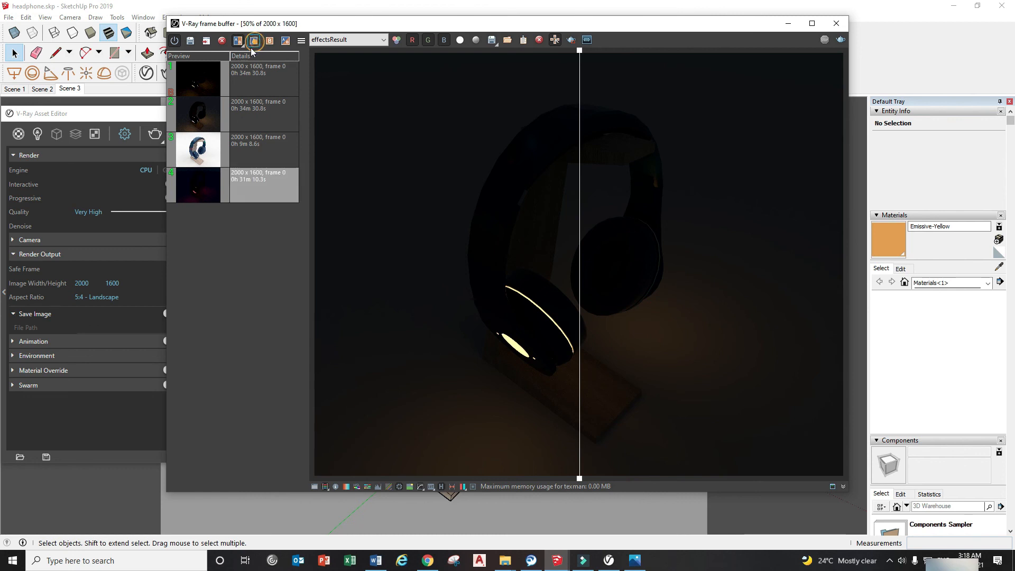
click(201, 189)
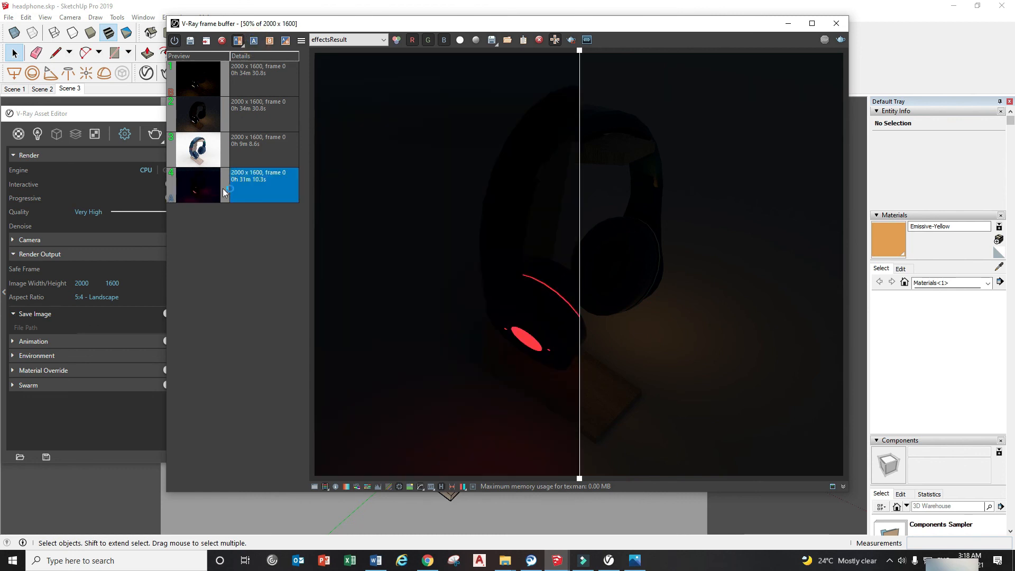
drag(580, 52, 454, 51)
drag(469, 104, 610, 168)
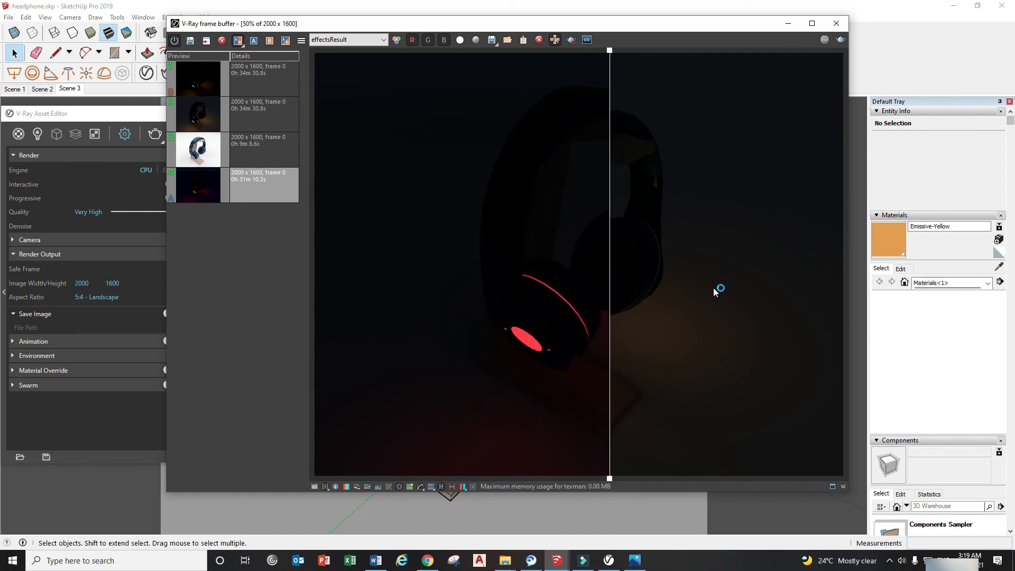